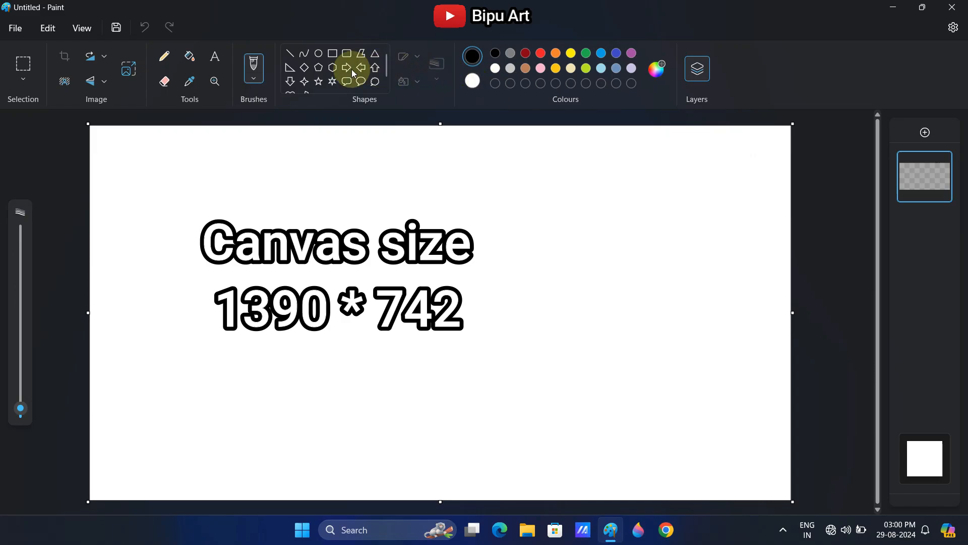
Mix a custom bright green, #1FFF00, and make it the foreground colour
left_click(648, 69)
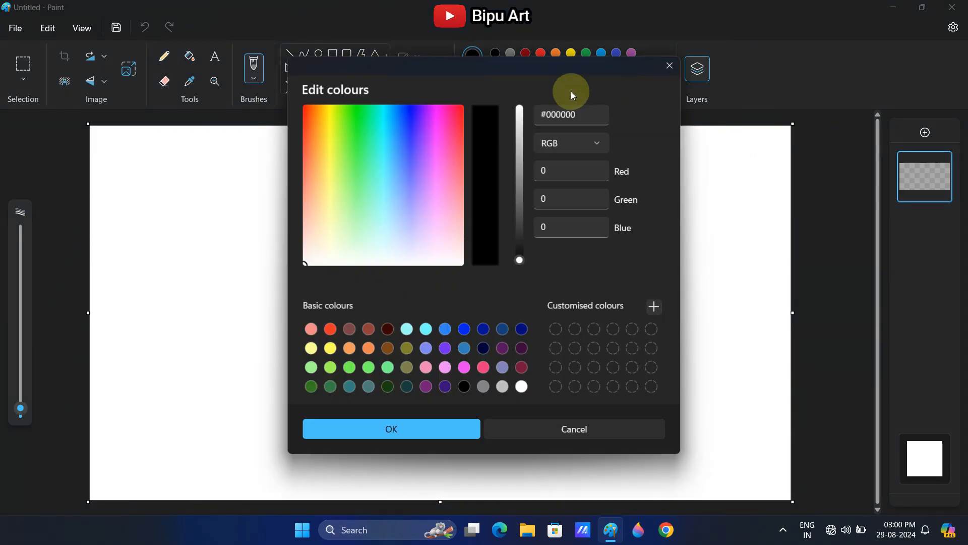
left_click(353, 108)
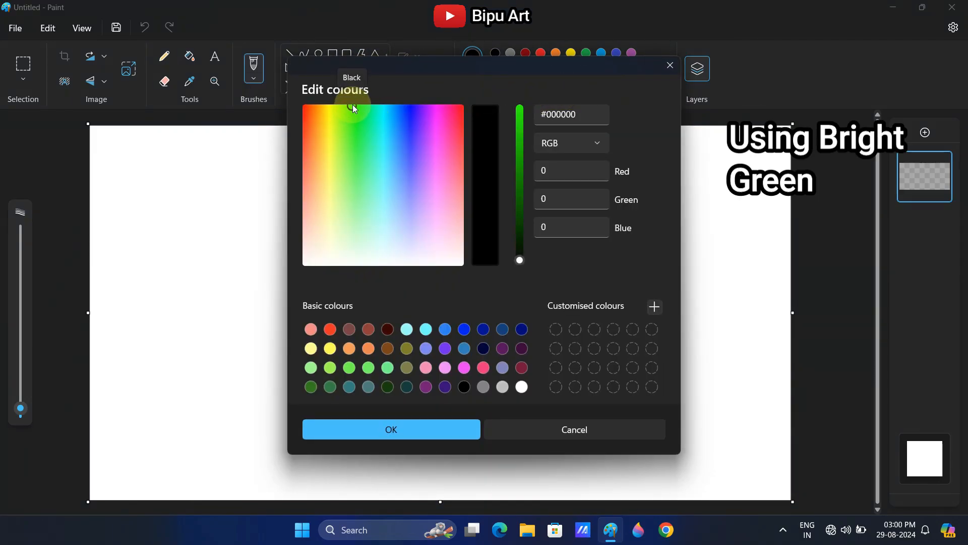
left_click_drag(518, 145, 519, 99)
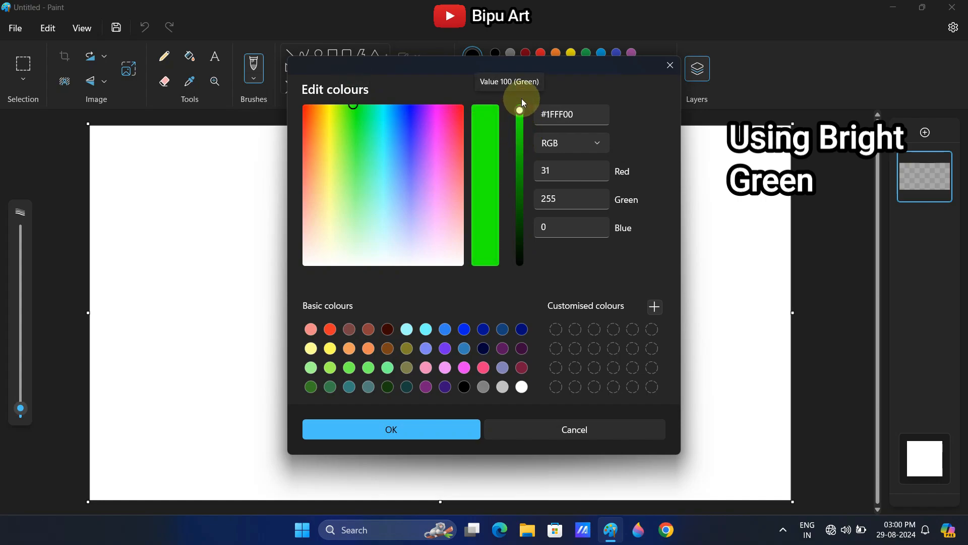
left_click_drag(355, 110, 356, 107)
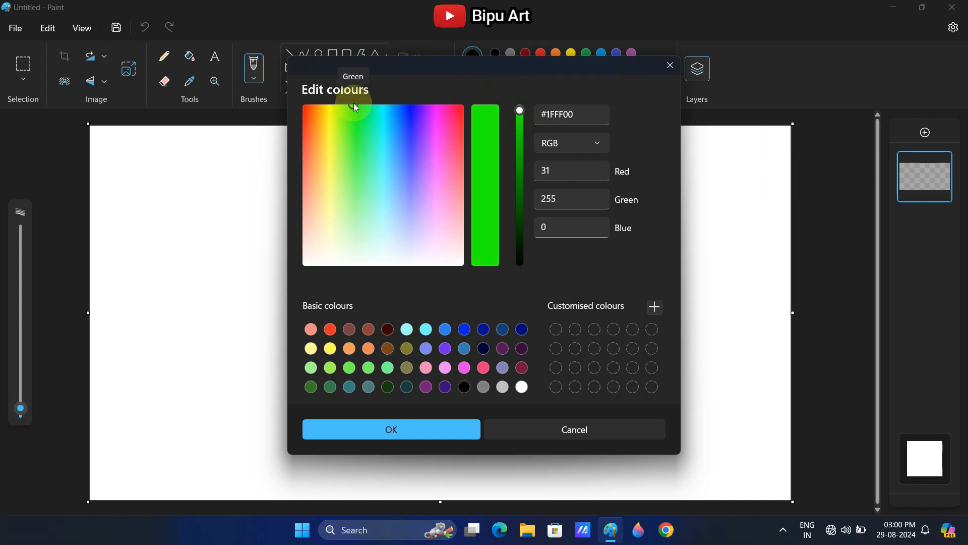
left_click(389, 430)
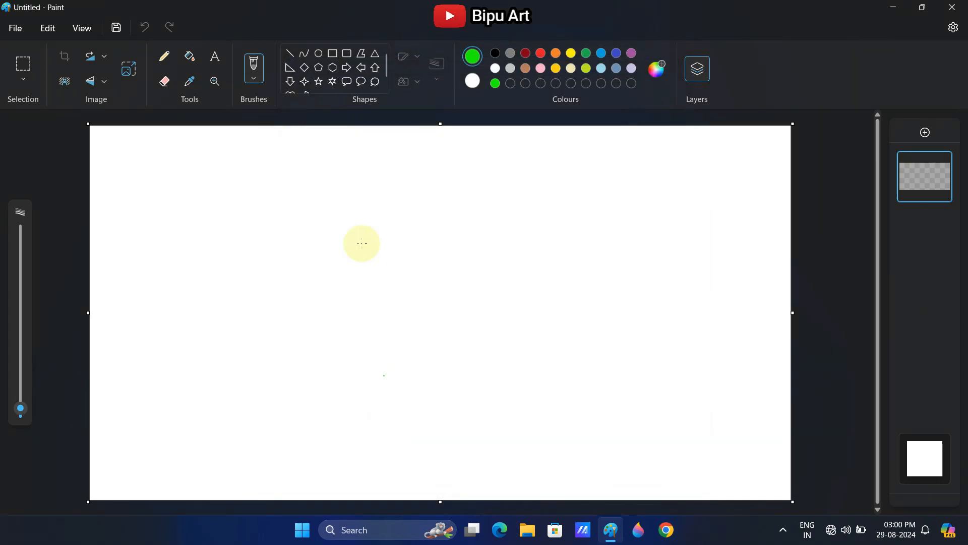
Draw a diagonal line from the canvas's bottom edge to its right edge and fill the cut-off lower corner with bright green
left_click(290, 53)
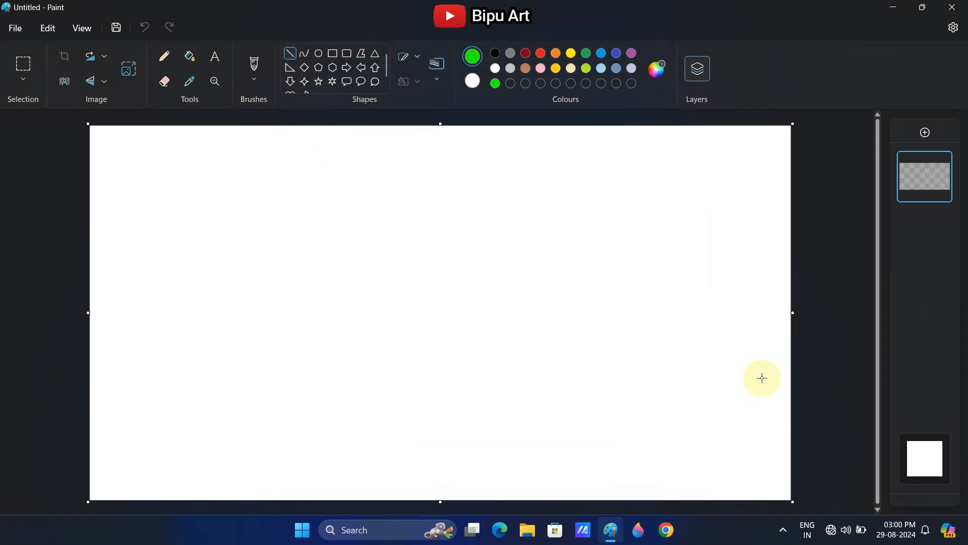
left_click_drag(763, 377, 472, 502)
left_click_drag(764, 377, 802, 357)
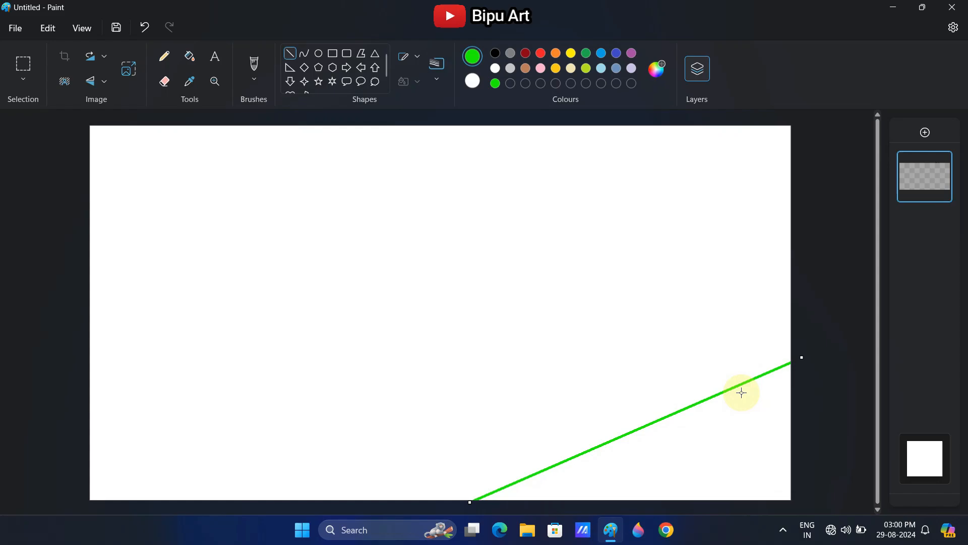
left_click(190, 56)
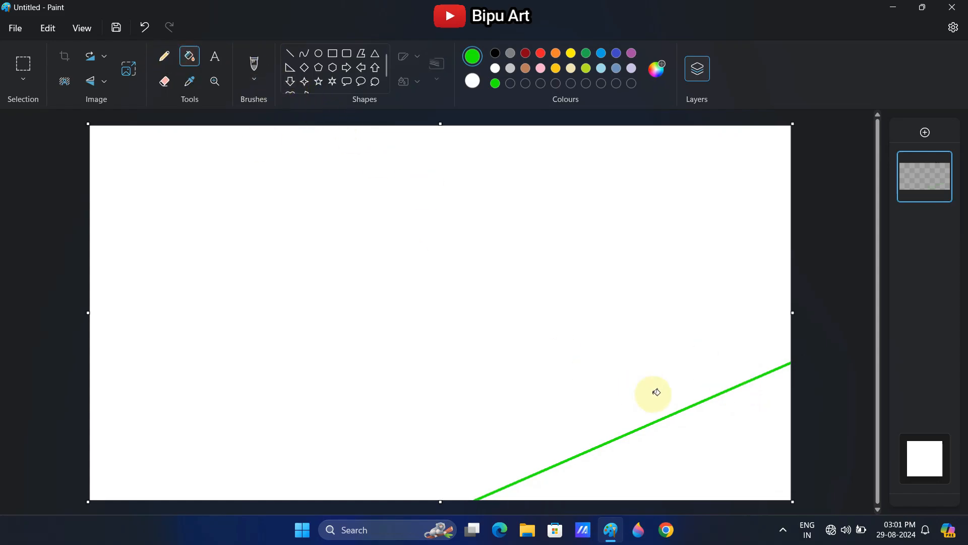
left_click(739, 419)
Mix a darker shade of the green, #17BD00, and fill the remaining white area with it
left_click(656, 68)
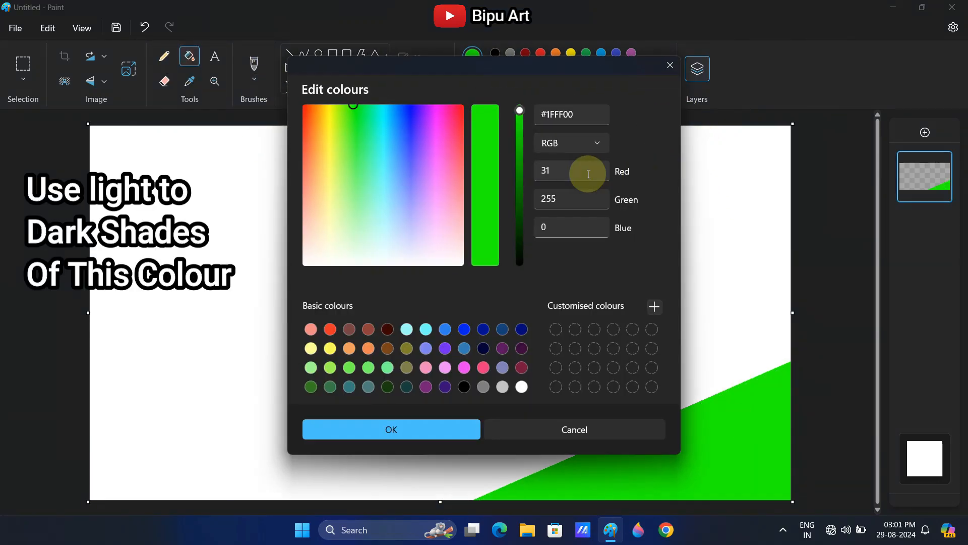
left_click_drag(525, 148, 524, 152)
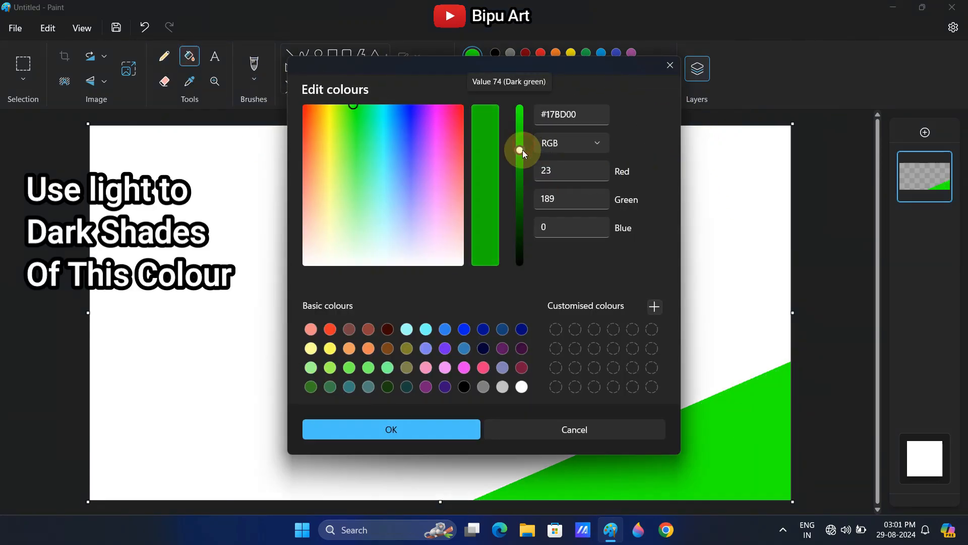
left_click(386, 423)
left_click(465, 356)
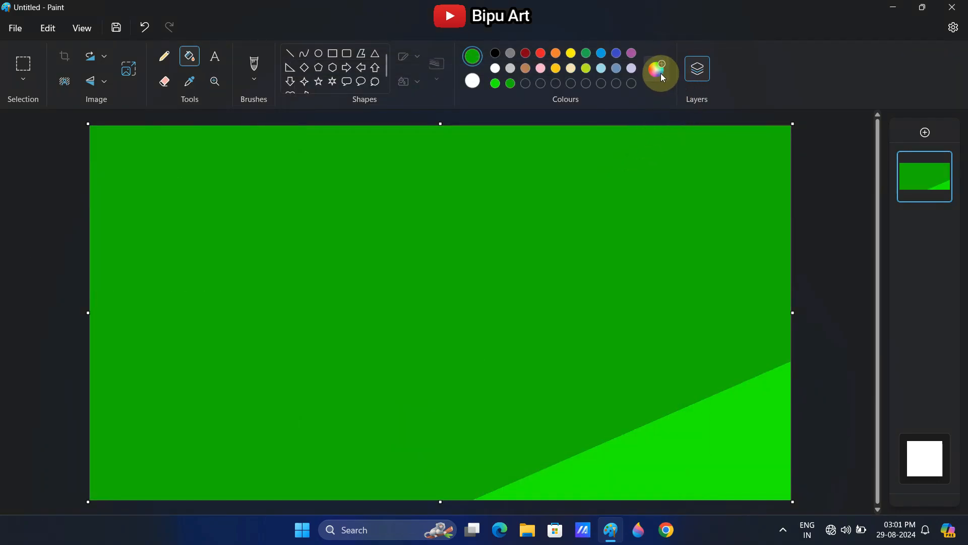
Mix a still darker green, draw a diagonal line above the first band, and fill the area above it
left_click(660, 74)
left_click(522, 176)
left_click(411, 434)
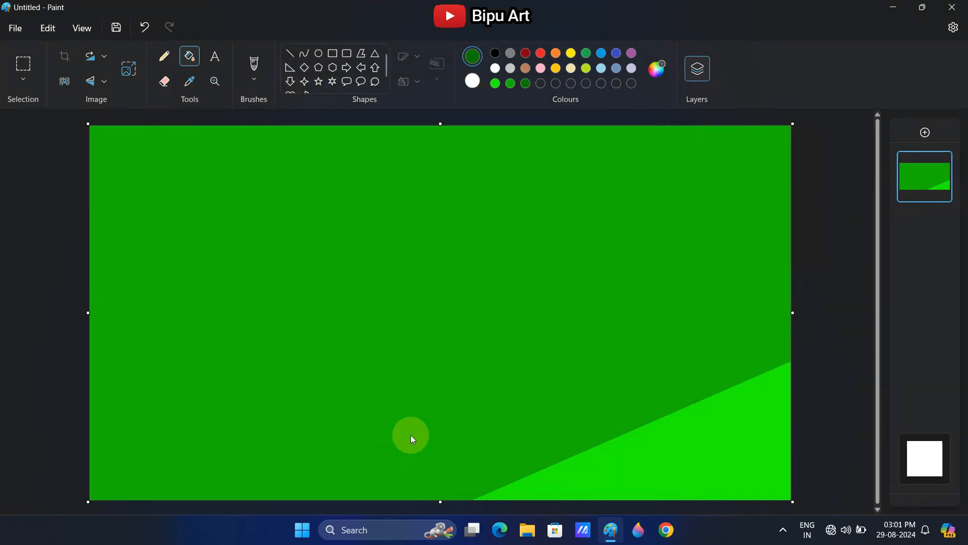
left_click(290, 53)
mouse_move(233, 512)
left_mouse_down()
mouse_move(246, 492)
mouse_move(741, 287)
left_mouse_up()
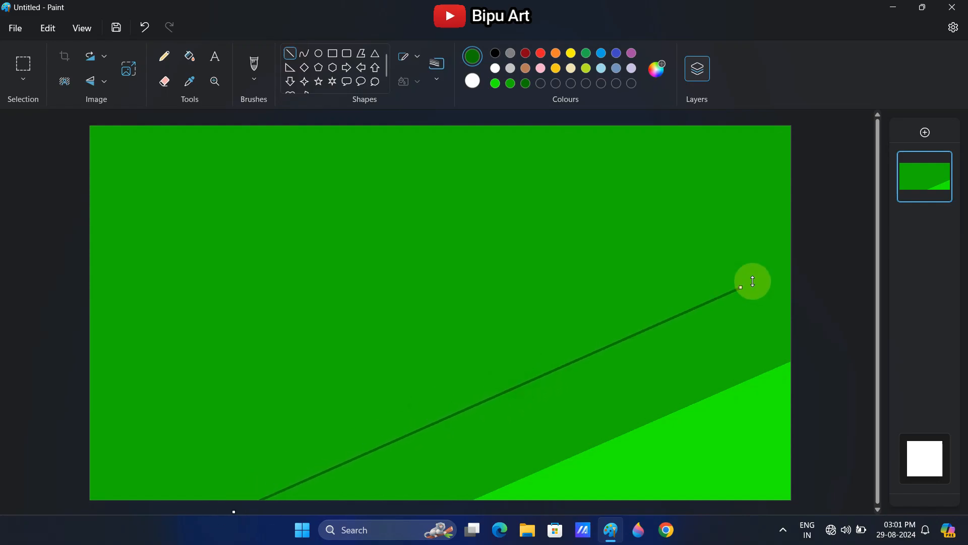
left_click(189, 56)
left_click(398, 263)
Darken the green to #063600, draw a diagonal from the lower-left corner to the right edge, and fill the area above
left_click(657, 68)
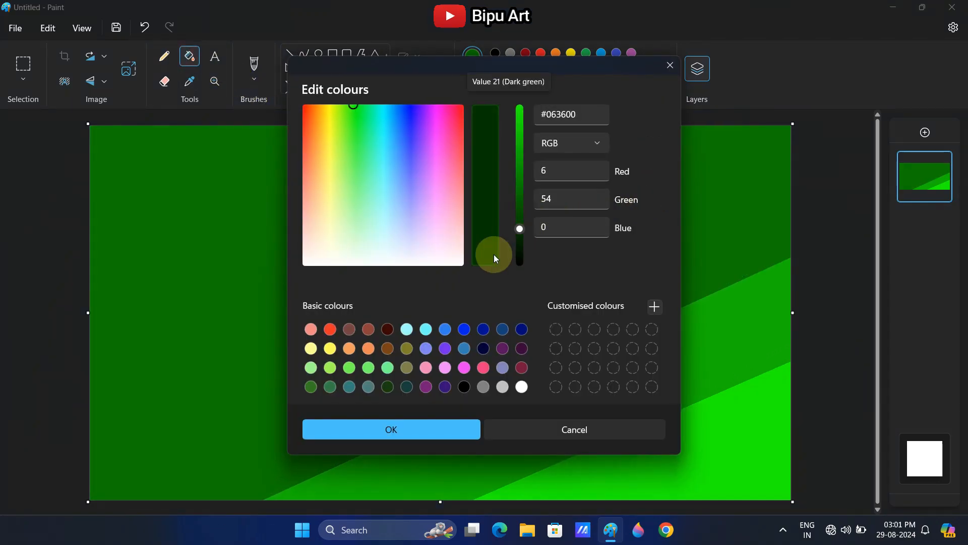
left_click(392, 429)
left_click(290, 53)
left_click_drag(65, 512, 809, 149)
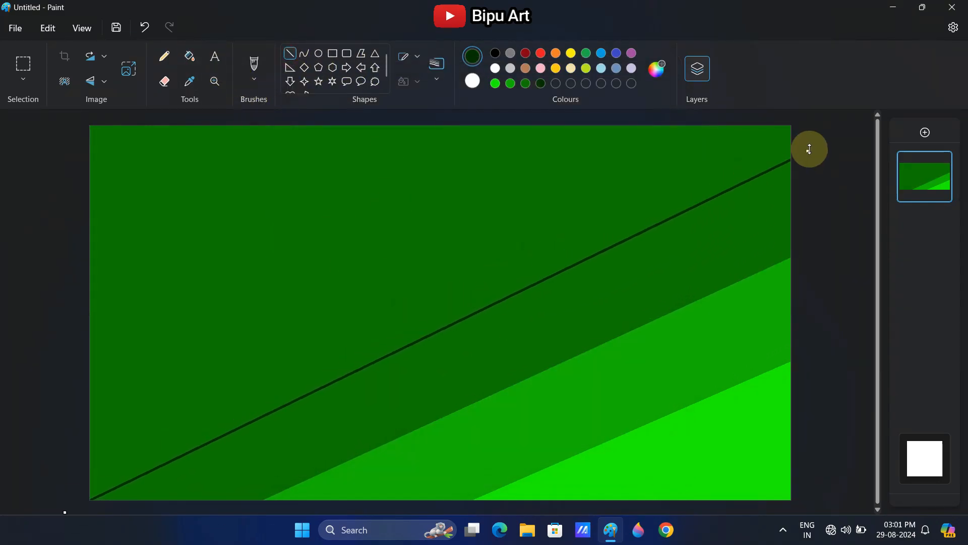
left_click(197, 55)
left_click(404, 217)
Mix a near-black green, draw a diagonal from the left edge to the top edge, and fill the area above it
left_click(659, 75)
left_click(519, 244)
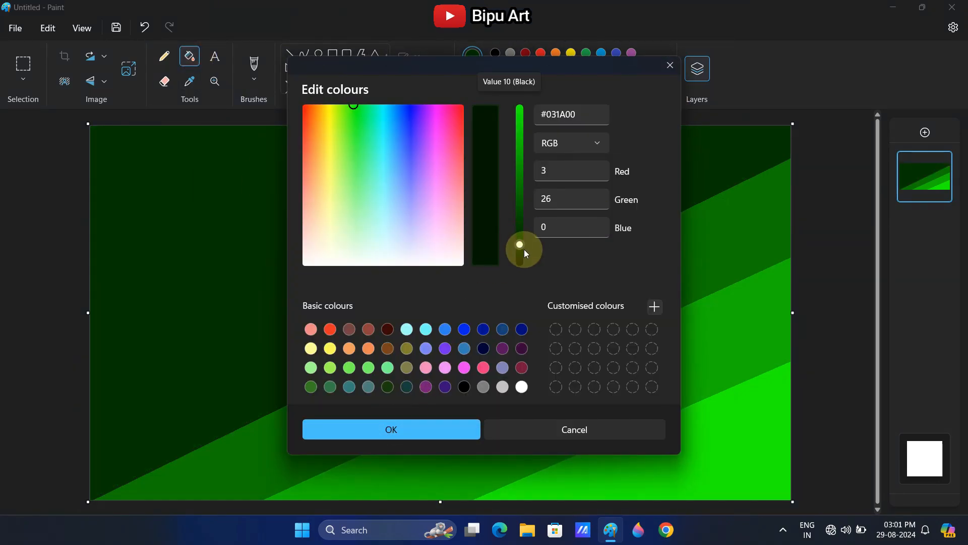
left_click_drag(524, 249, 524, 251)
left_click(433, 429)
left_click(291, 54)
left_click_drag(475, 217, 66, 408)
left_click_drag(473, 217, 691, 126)
left_click(189, 56)
left_click(186, 159)
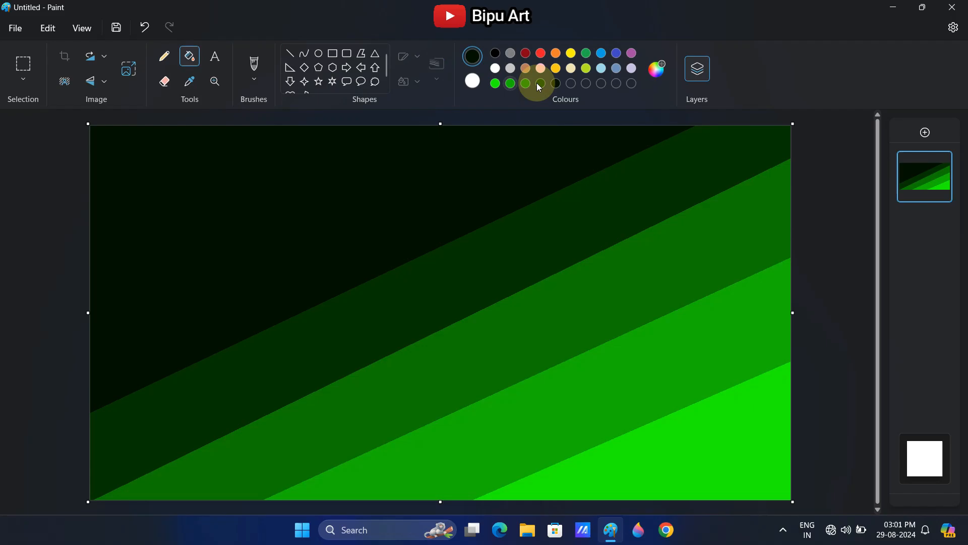
Darken the colour to almost black, draw one more diagonal across the upper-left area, and fill the corner beyond it
left_click(657, 69)
left_click_drag(526, 258, 521, 263)
left_click(399, 428)
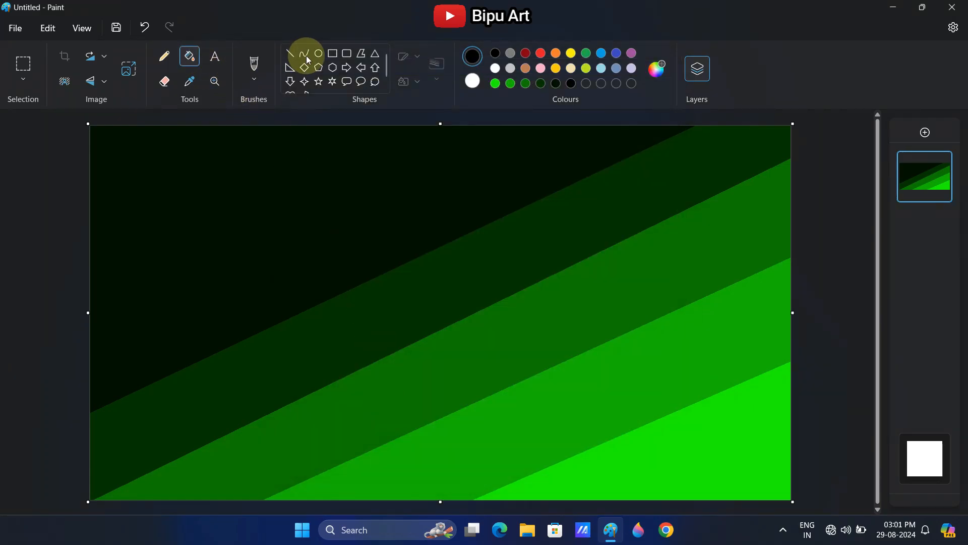
left_click(291, 54)
left_click_drag(393, 158, 62, 347)
left_click_drag(395, 157, 539, 116)
left_click(190, 54)
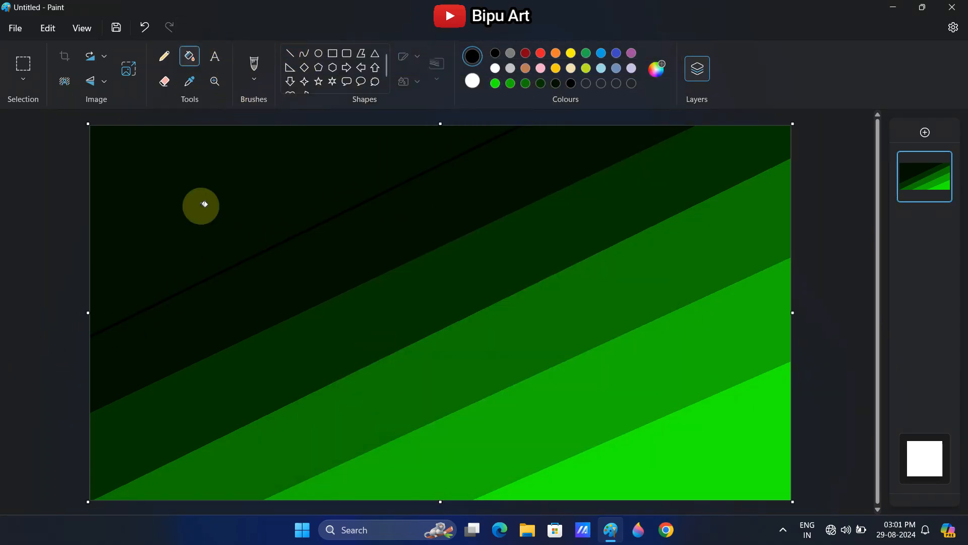
left_click(204, 204)
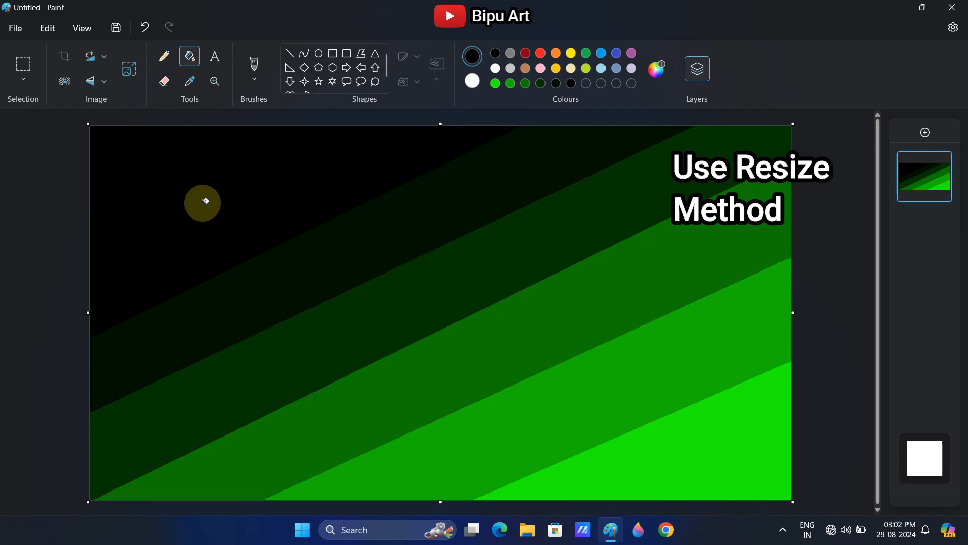
Resize the image to 1 pixel wide, keeping the 742-pixel height with the aspect ratio unlocked
left_click(130, 72)
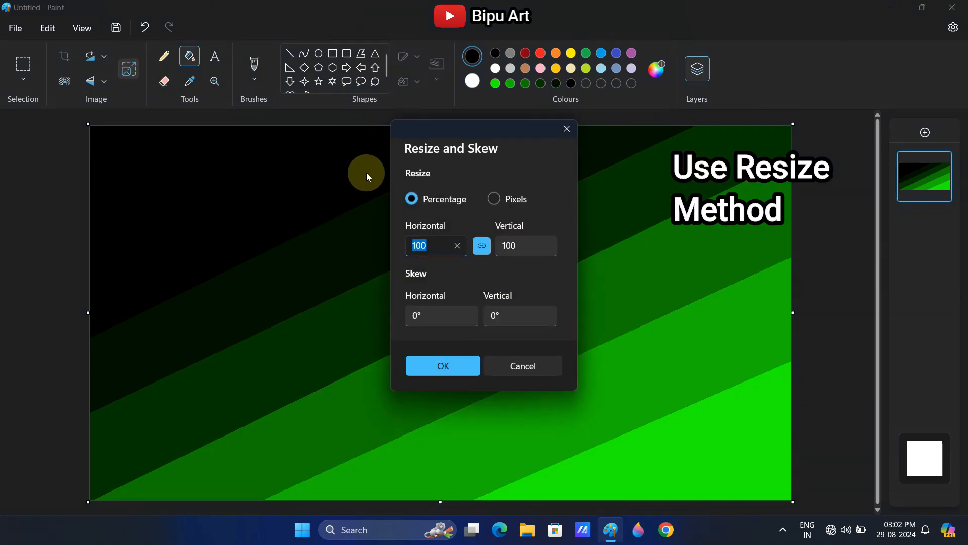
left_click(428, 246)
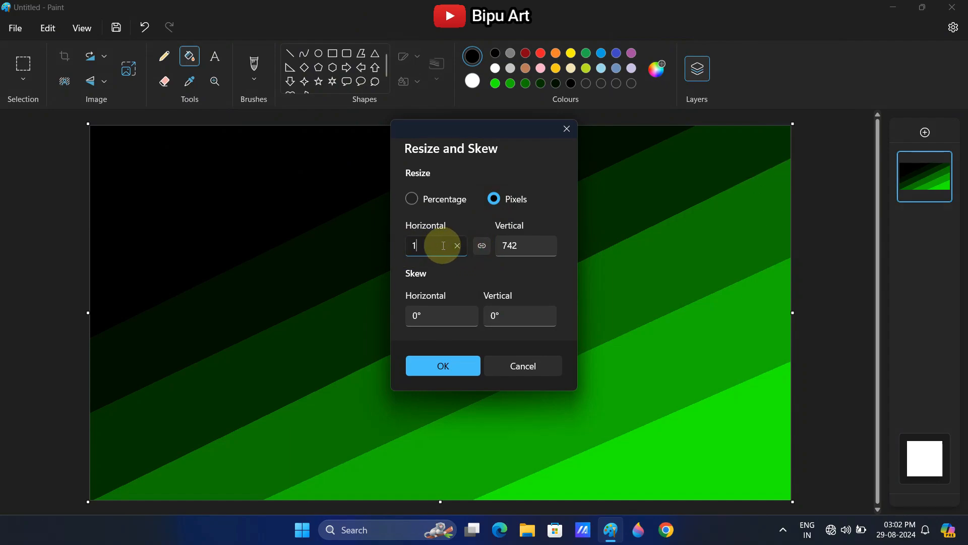
left_click(444, 363)
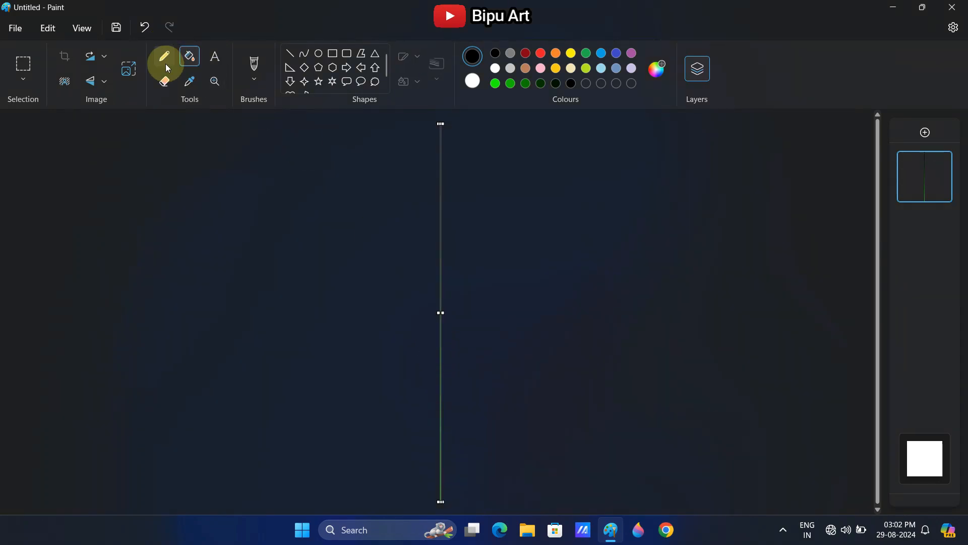
Resize the image back to 1390 pixels wide by 742 high with the aspect ratio unlocked, blending the bands into a gradient
left_click(137, 71)
left_click(477, 201)
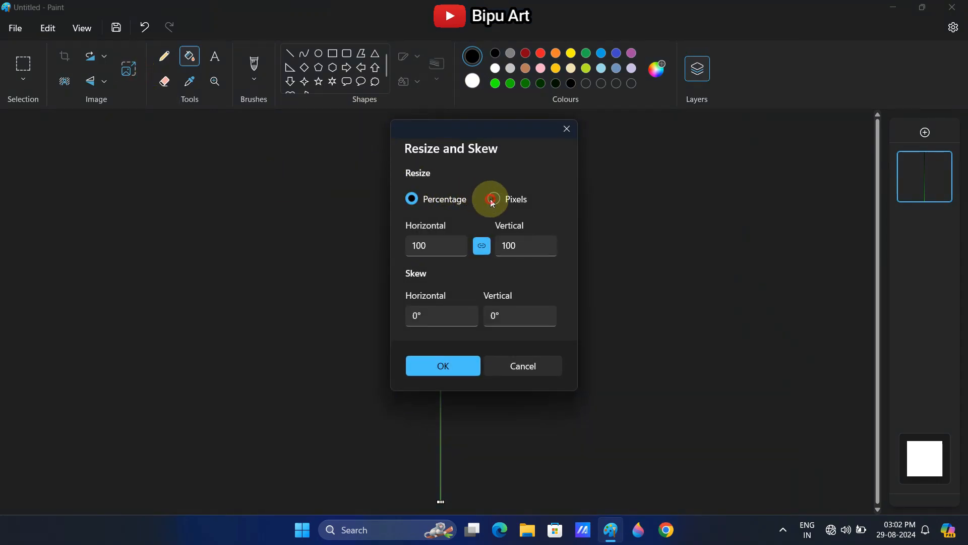
left_click(493, 201)
left_click(482, 246)
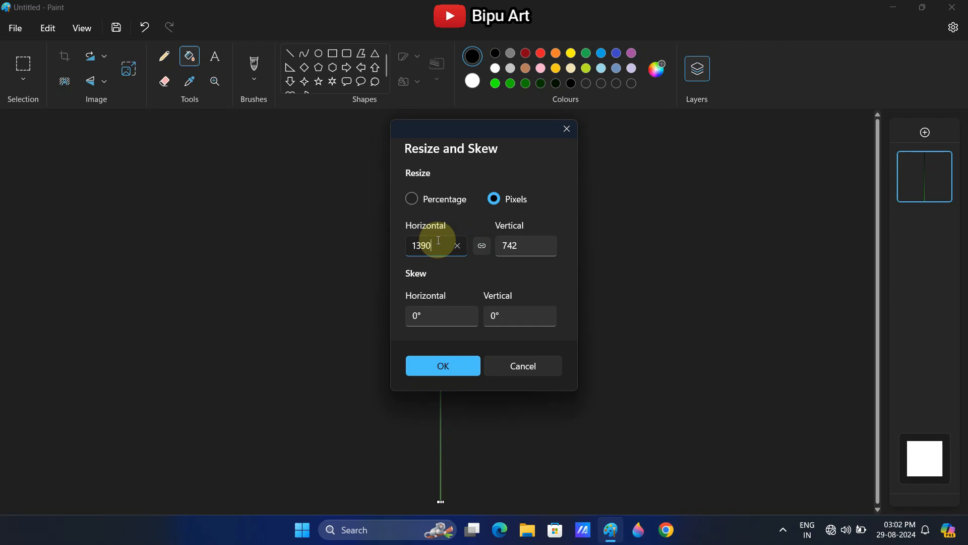
left_click(449, 368)
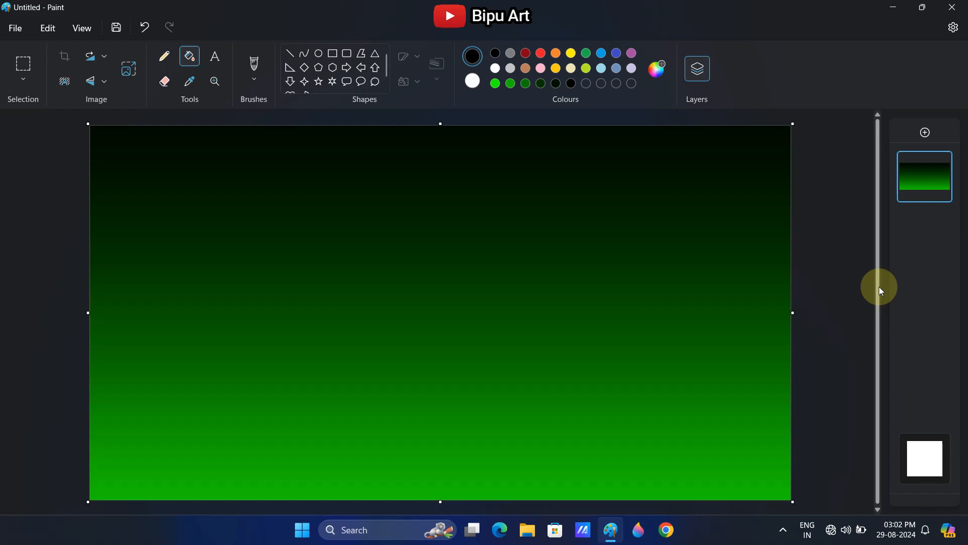
Select the whole gradient and shrink its height from the bottom edge upward, leaving an empty strip along the canvas bottom
key("ctrl+a")
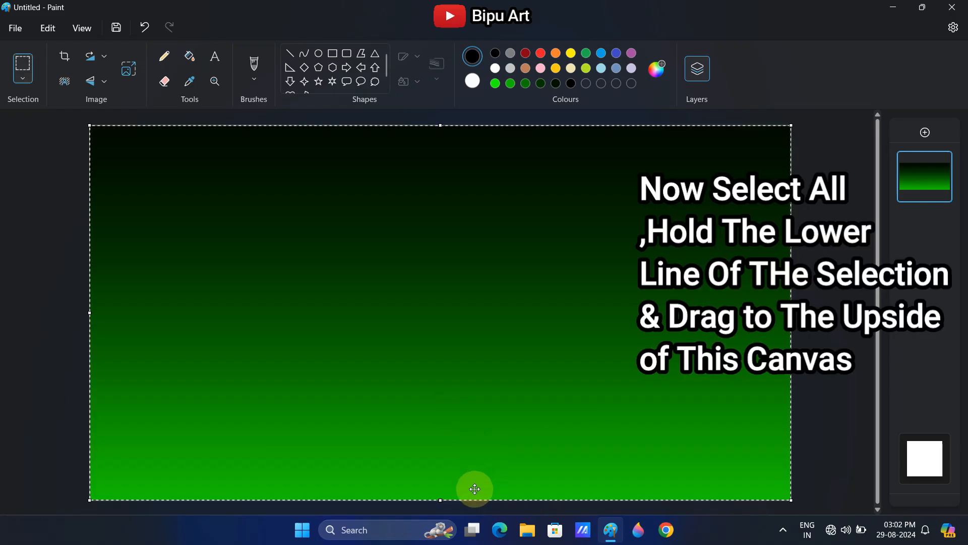
left_click_drag(441, 501, 442, 446)
left_click(831, 350)
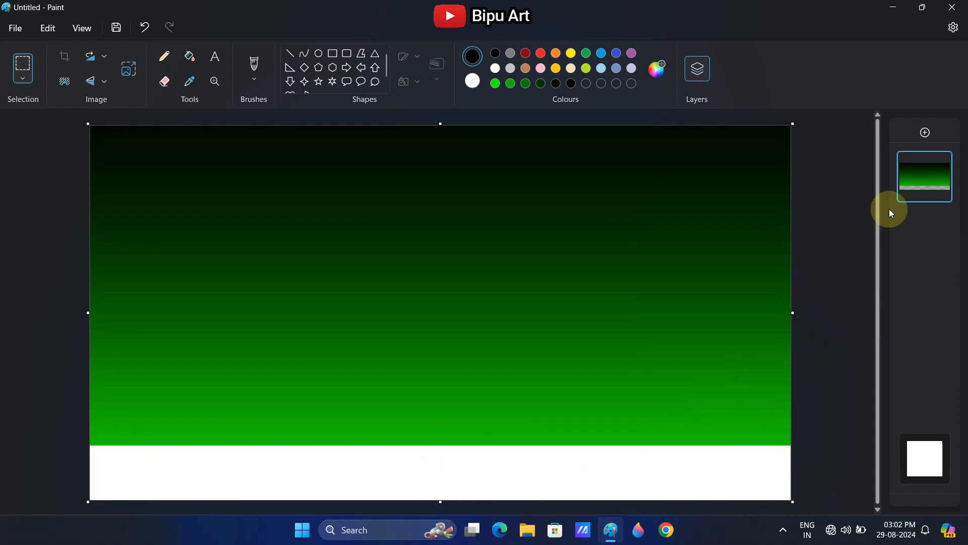
Add a new layer and pencil a wavy mountain ridge outline in dark green across the gradient's lower edge
left_click(921, 134)
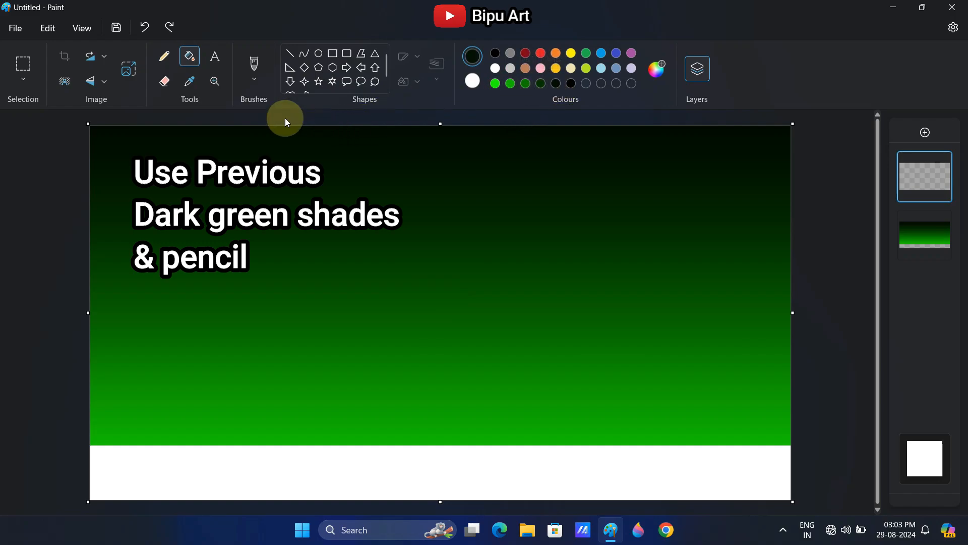
left_click(167, 58)
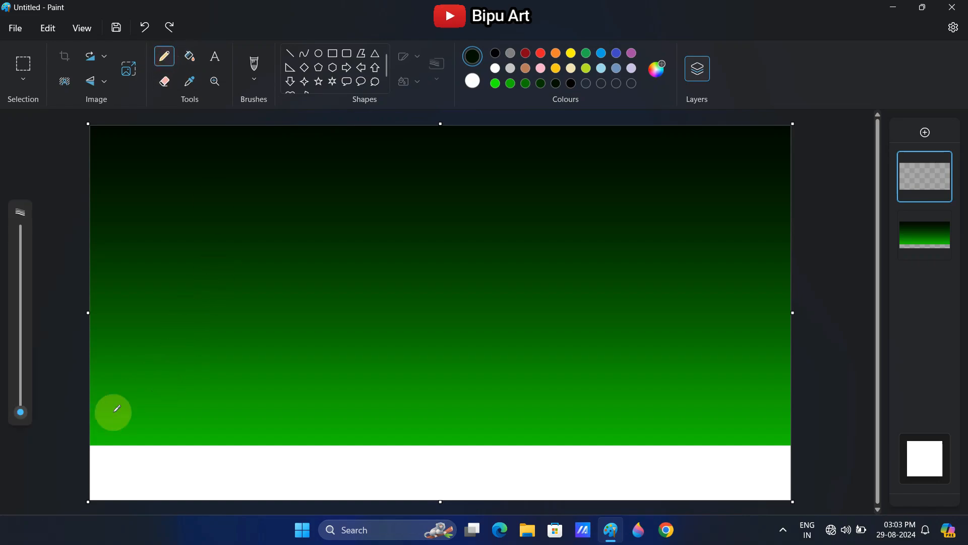
mouse_move(101, 417)
left_mouse_down()
mouse_move(249, 427)
mouse_move(385, 416)
mouse_move(474, 435)
mouse_move(531, 421)
mouse_move(823, 409)
left_mouse_up()
key("ctrl+z")
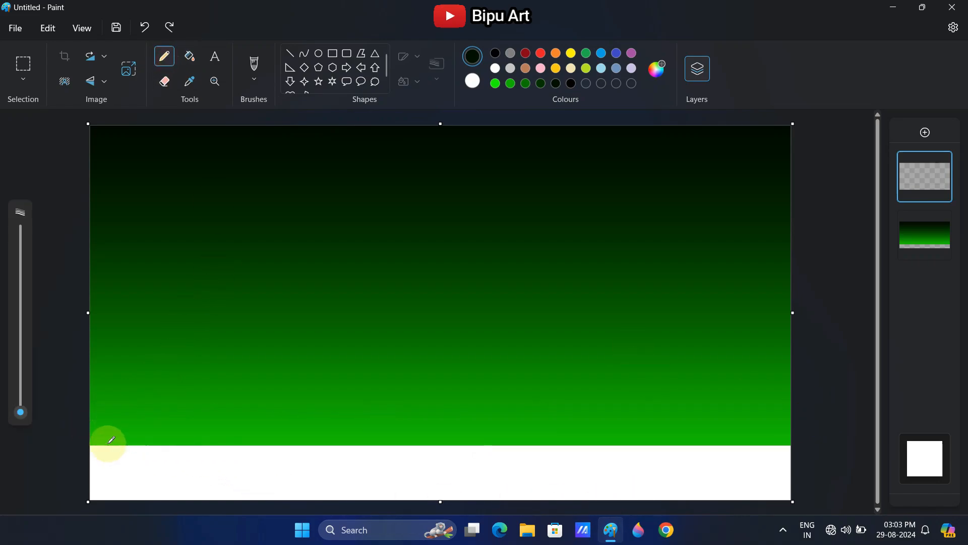
mouse_move(117, 433)
left_mouse_down()
mouse_move(190, 426)
mouse_move(282, 435)
mouse_move(334, 424)
mouse_move(471, 436)
mouse_move(591, 418)
mouse_move(677, 439)
mouse_move(733, 427)
mouse_move(783, 436)
left_mouse_up()
left_click(189, 56)
left_click(305, 452)
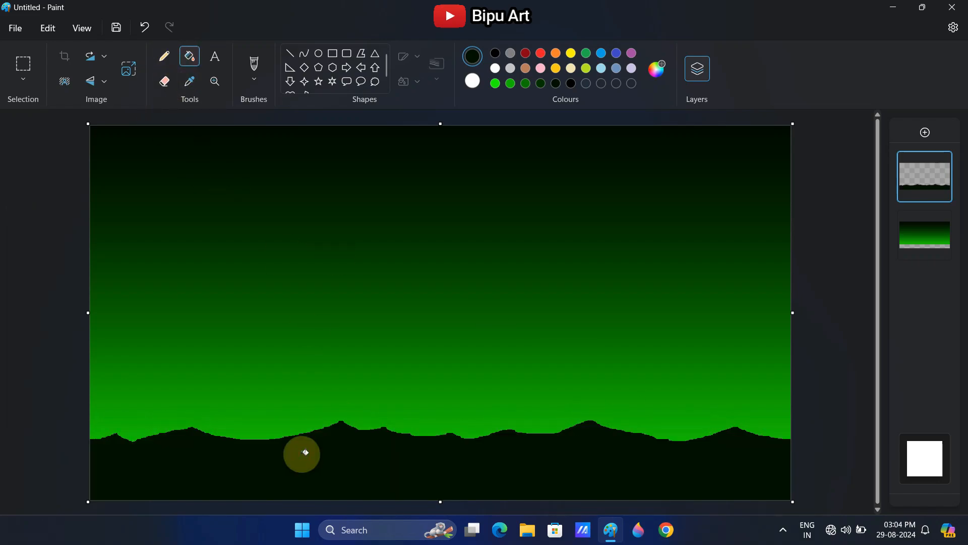
key("ctrl+z")
Pencil a straight horizontal base line below the ridge and fill the mountains between them with dark green
left_click(164, 56)
mouse_move(120, 460)
left_mouse_down()
mouse_move(84, 457)
mouse_move(699, 508)
mouse_move(802, 492)
left_mouse_up()
left_click(189, 56)
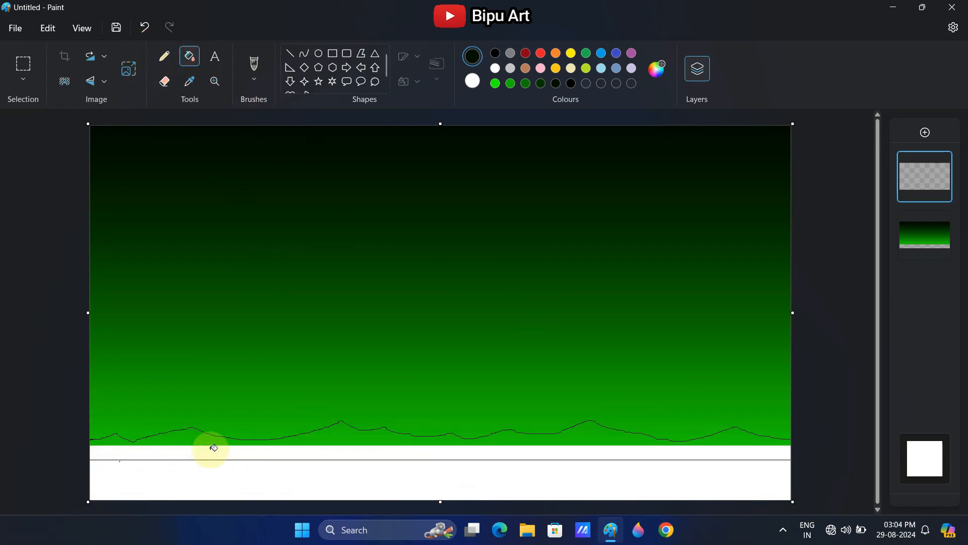
left_click(211, 449)
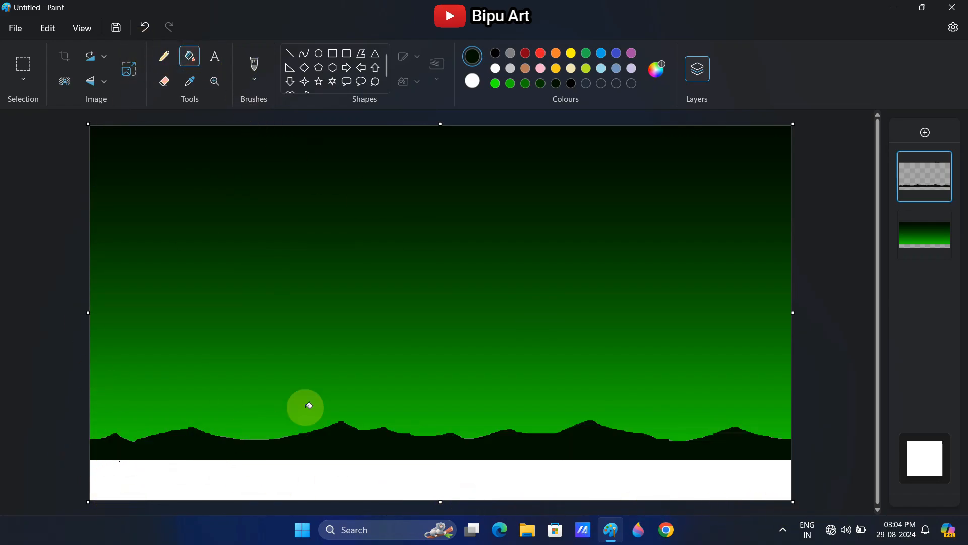
Pencil a second, nearer mountain ridge in black over the dark green one and fill it and its protruding peaks with black
left_click(165, 57)
mouse_move(136, 448)
left_mouse_down()
mouse_move(230, 429)
mouse_move(362, 445)
mouse_move(708, 443)
mouse_move(765, 422)
mouse_move(789, 430)
left_mouse_up()
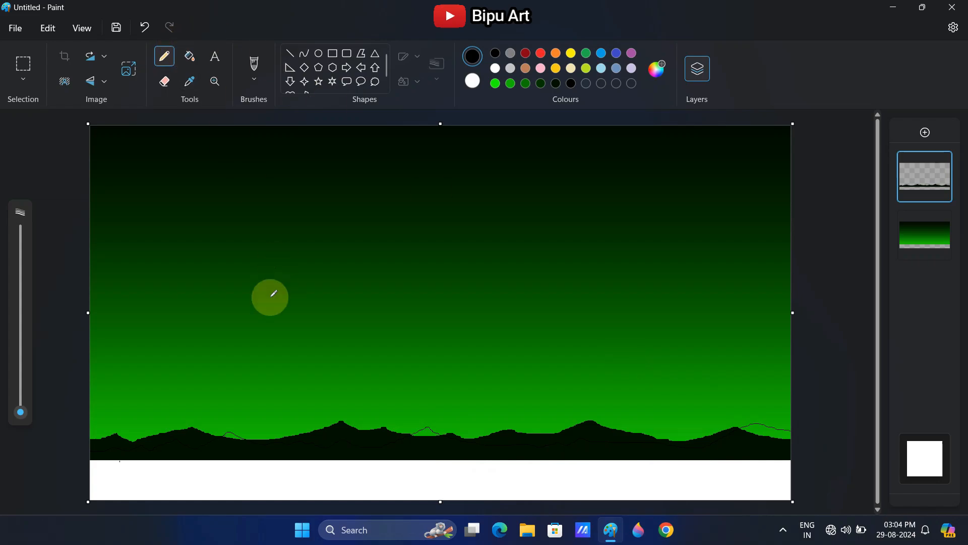
left_click(193, 51)
left_click(216, 449)
left_click(232, 434)
left_click(428, 429)
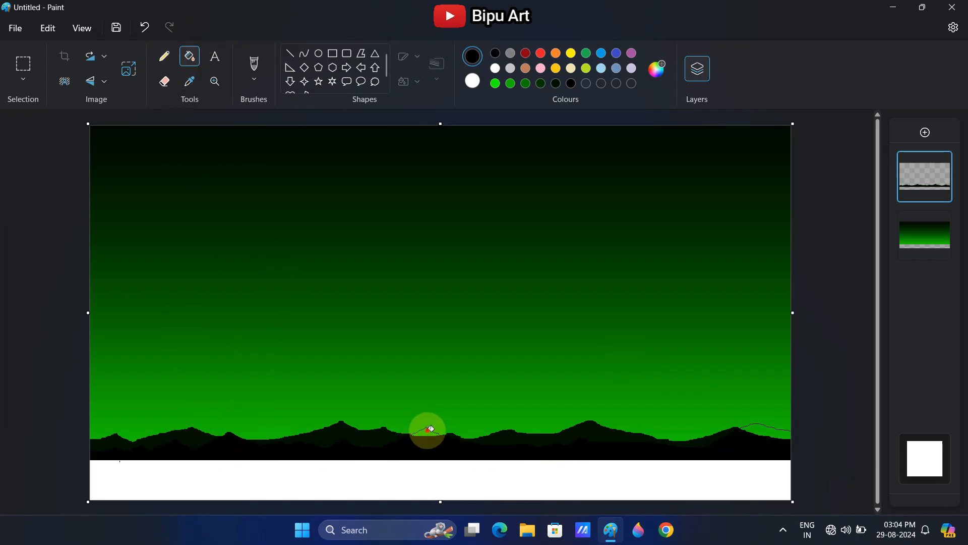
left_click(764, 425)
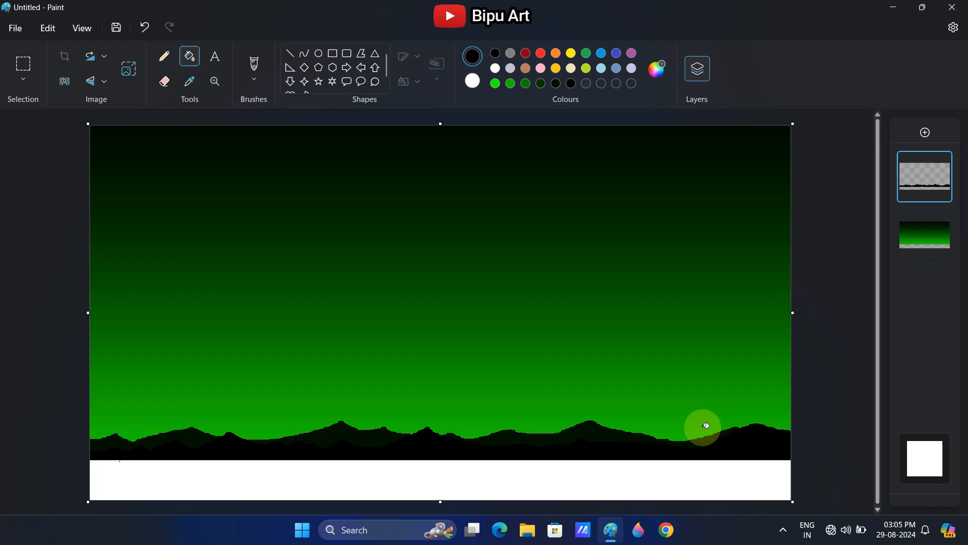
Add a new layer and pencil a gently wavy ground outline in bright green along the foot of the mountains
left_click(924, 131)
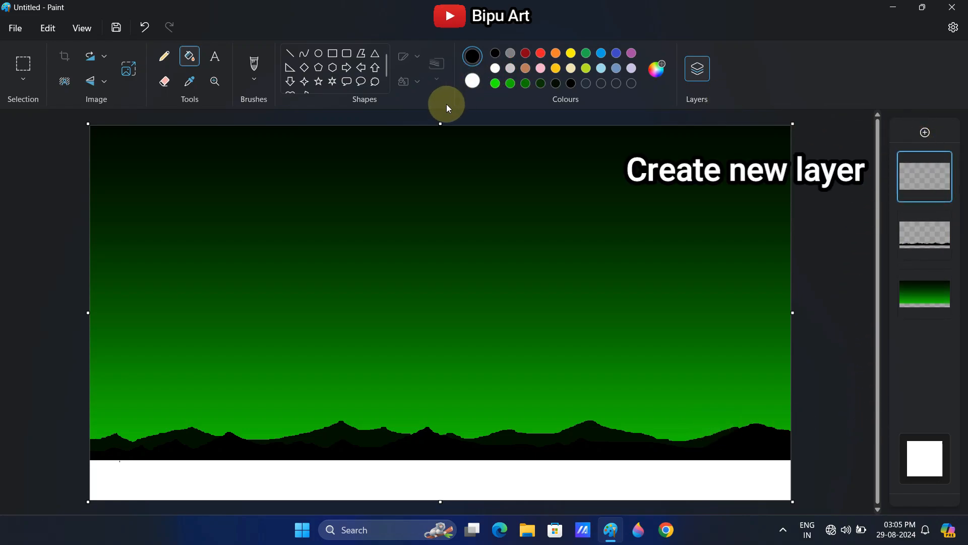
left_click(495, 83)
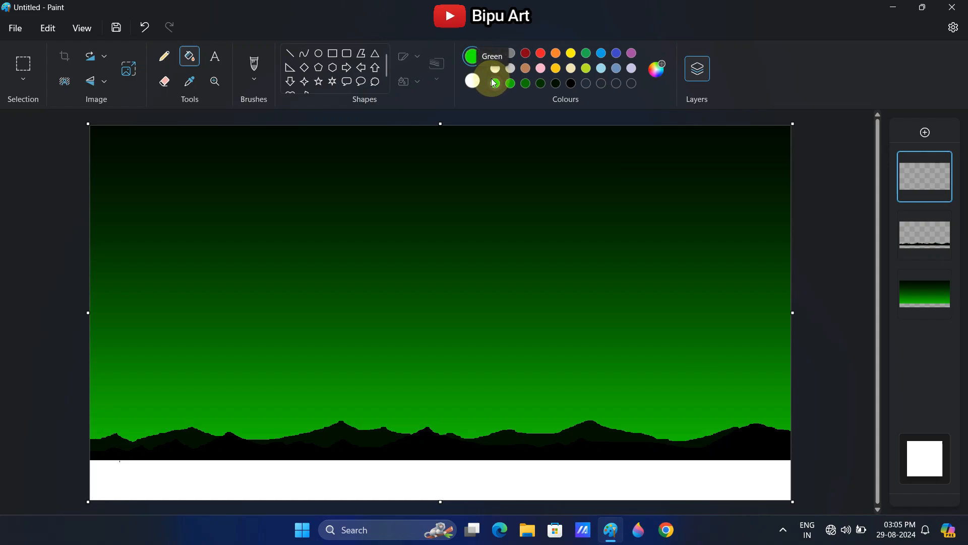
left_click(165, 57)
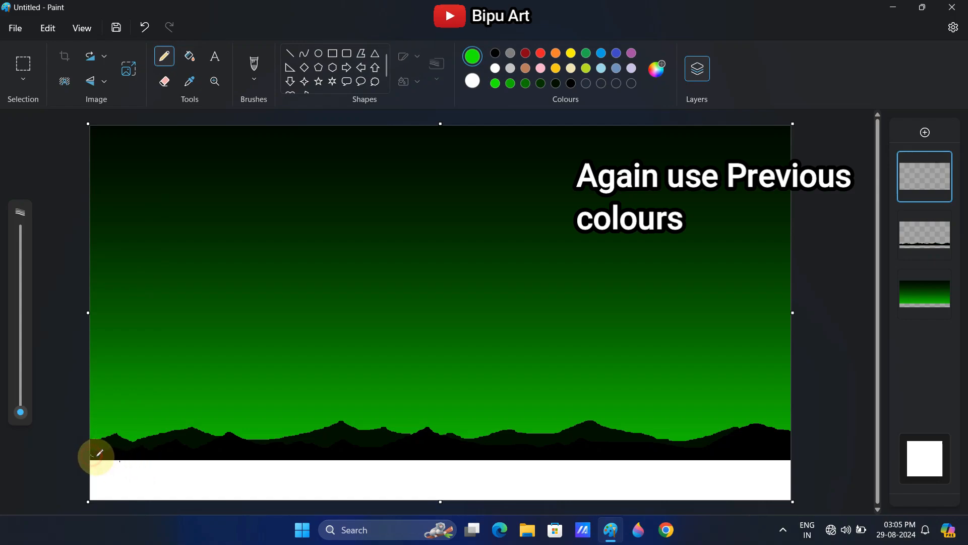
left_click_drag(93, 455, 775, 447)
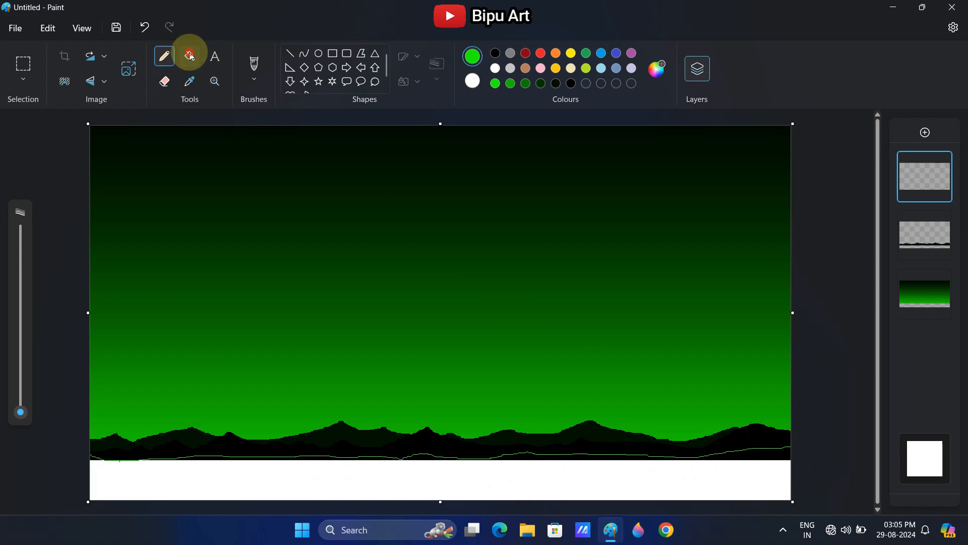
left_click(190, 56)
left_click(363, 455)
key("ctrl+z")
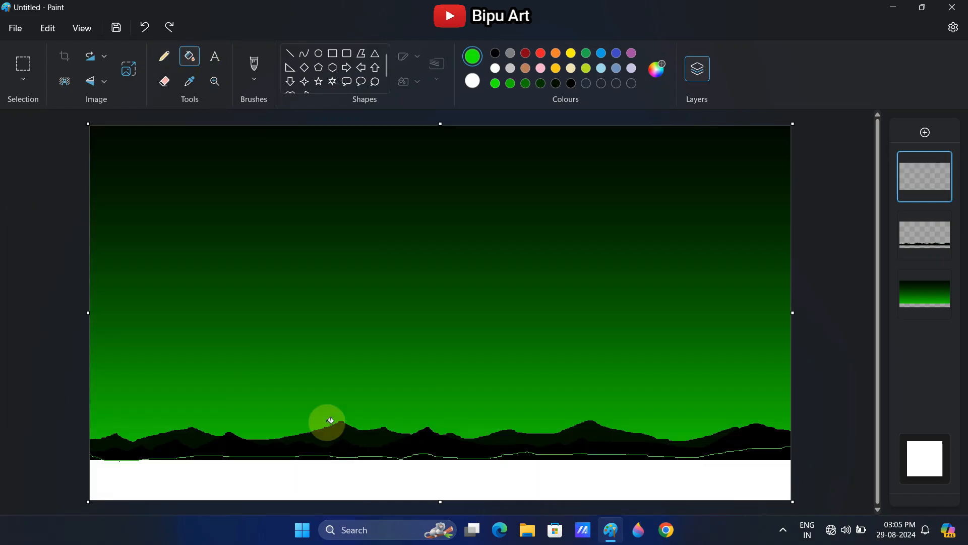
Patch the ground outline at the canvas's left edge with the pencil and fill the area below with bright green
left_click(164, 56)
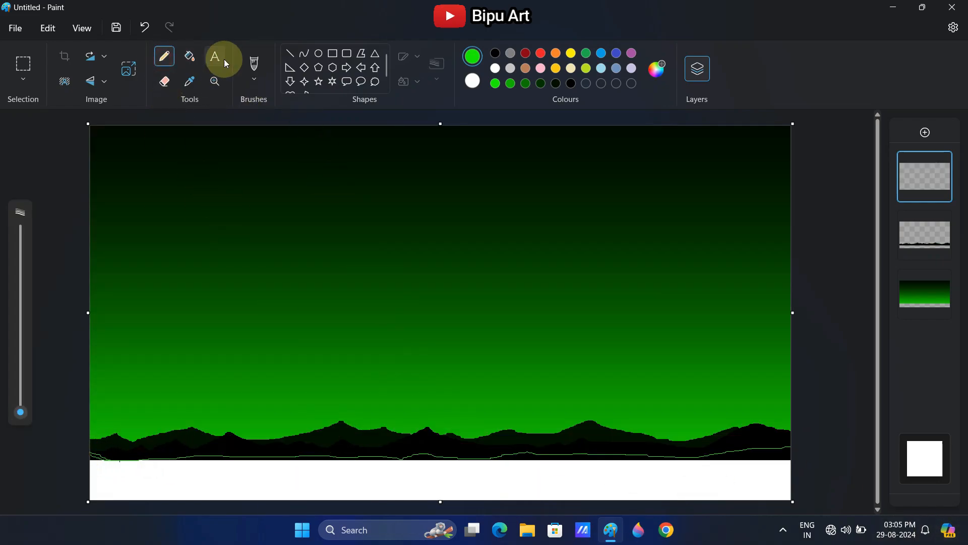
left_click(189, 56)
left_click(281, 484)
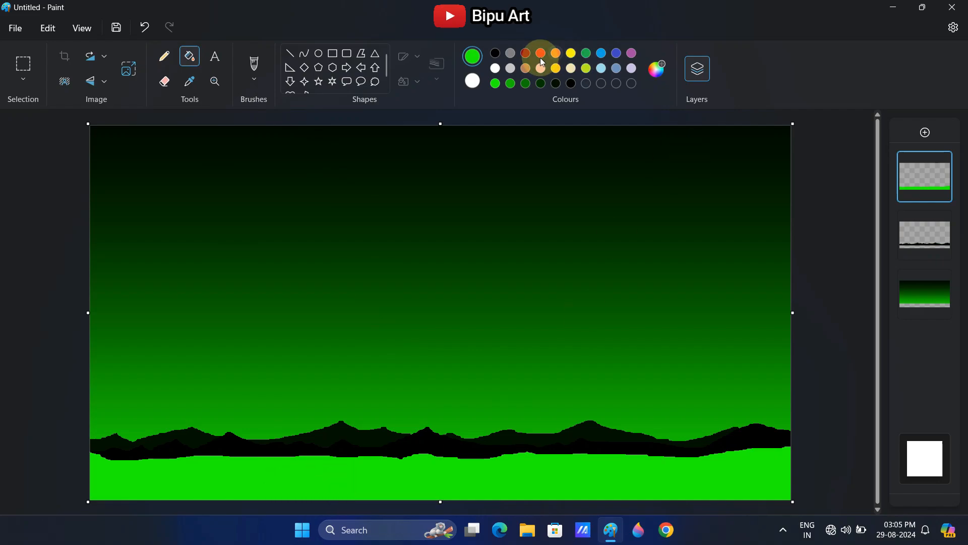
Refill the bright green ground with the very dark green used in the sky gradient
left_click(556, 83)
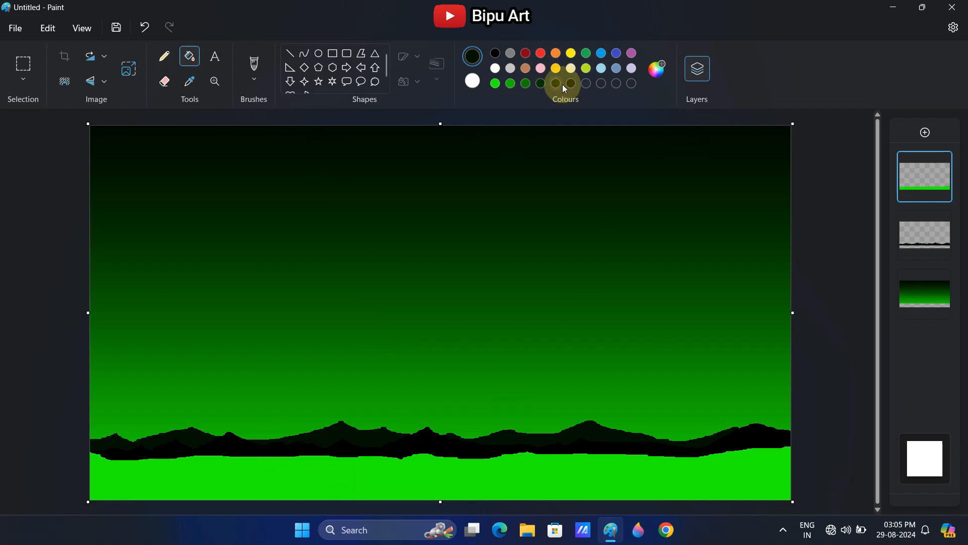
left_click(540, 83)
left_click(471, 457)
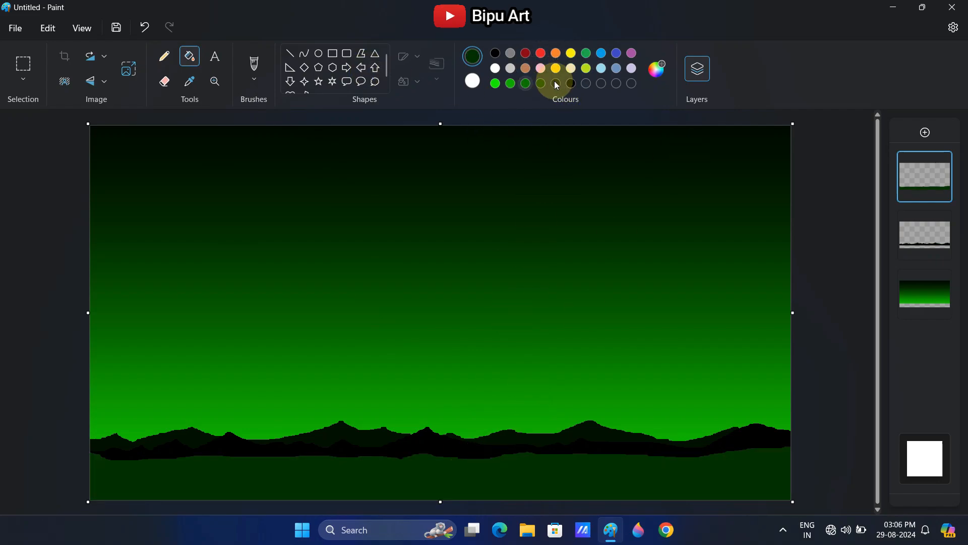
Mix a dark brown drawing colour by darkening the standard brown
left_click(527, 67)
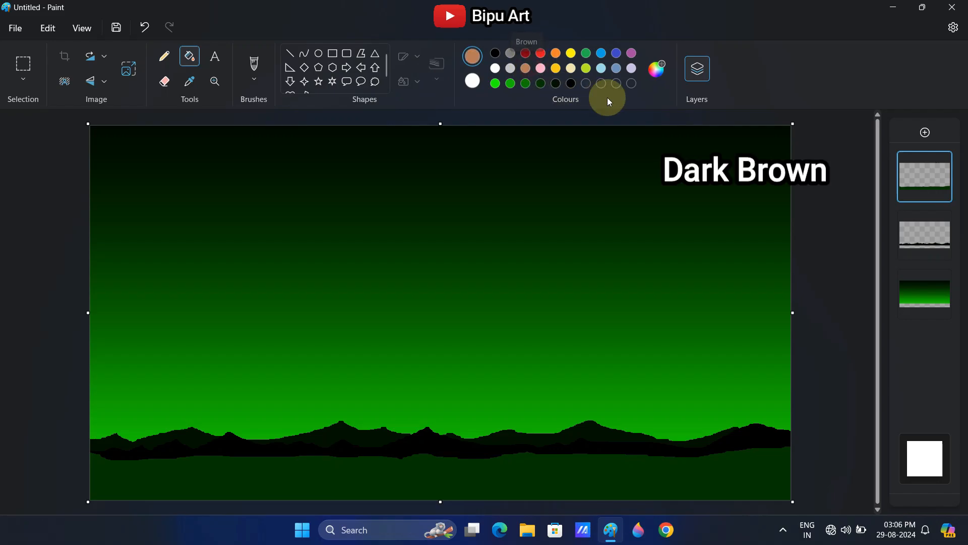
left_click(660, 69)
left_click_drag(528, 211, 520, 232)
left_click(423, 420)
Pencil a winding path that widens from mid-ground to the canvas's lower edge and fill it with dark brown
left_click(164, 56)
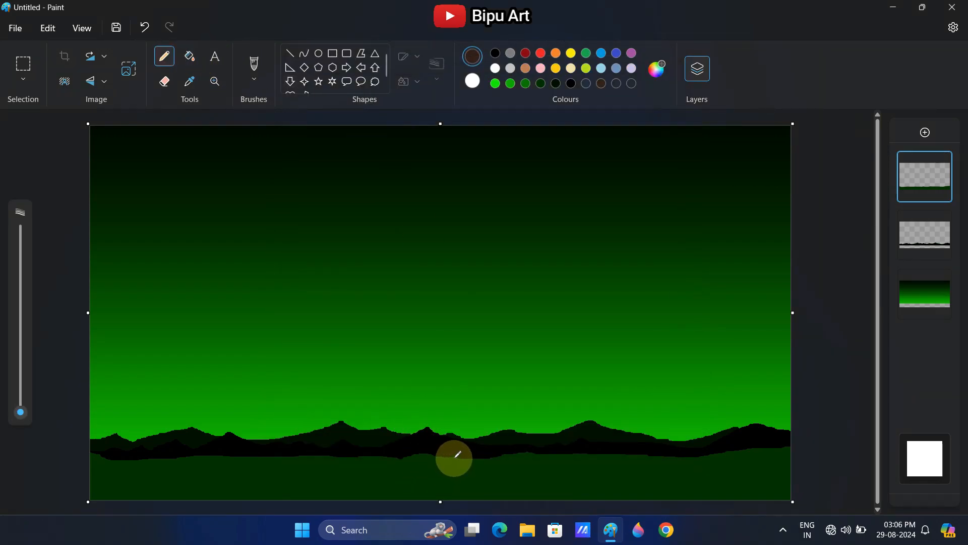
key("ctrl+z")
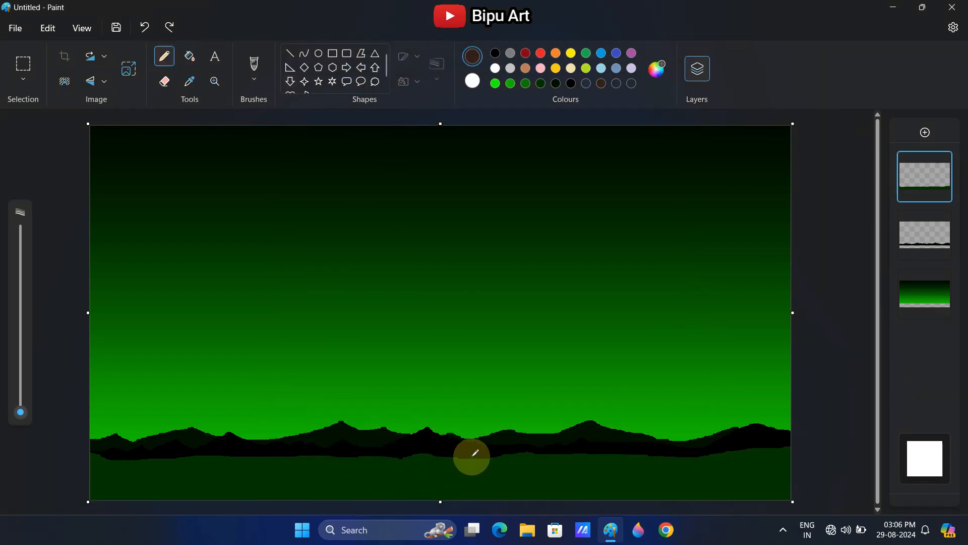
left_click_drag(475, 452, 352, 492)
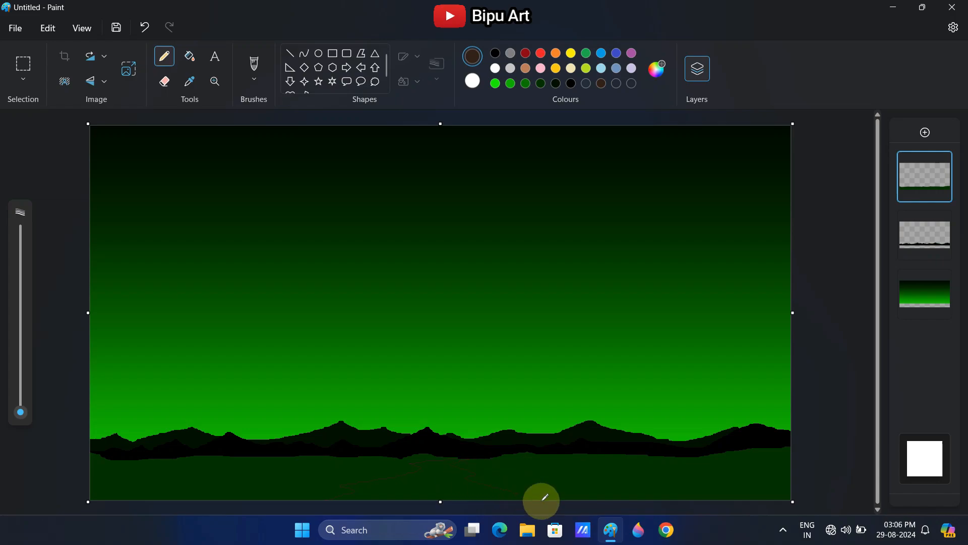
left_click(189, 56)
left_click(439, 472)
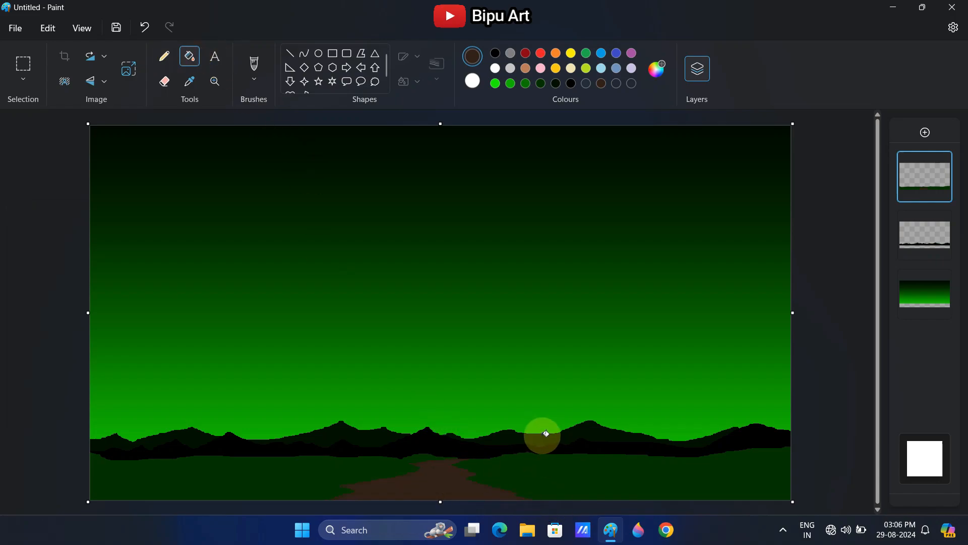
Pencil a raised slope edge on the ground's left side in dark green and fill it to match the ground
left_click(540, 84)
left_click(164, 56)
left_click_drag(90, 440, 305, 457)
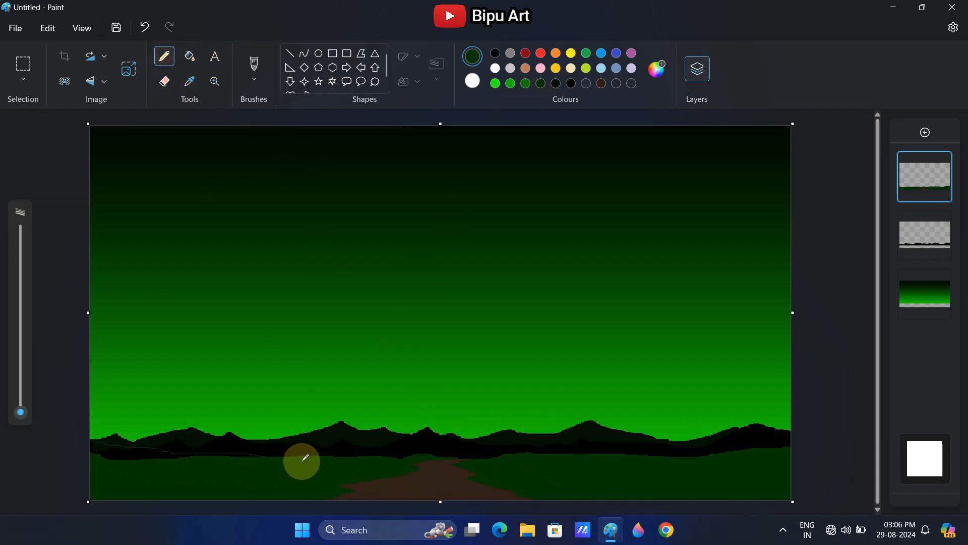
left_click(189, 56)
left_click(136, 456)
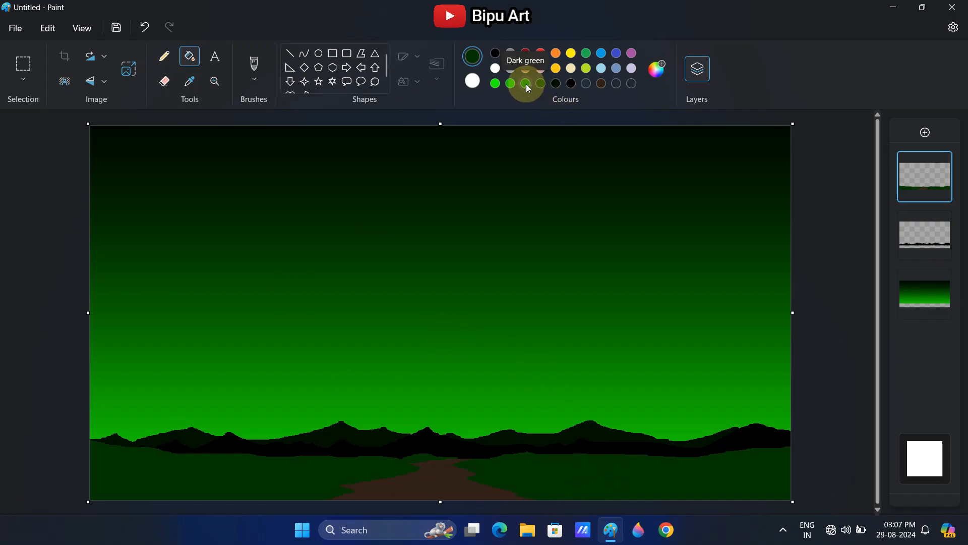
Airbrush bands of medium green grass along the slopes on both sides of the path
left_click(254, 68)
left_click(237, 188)
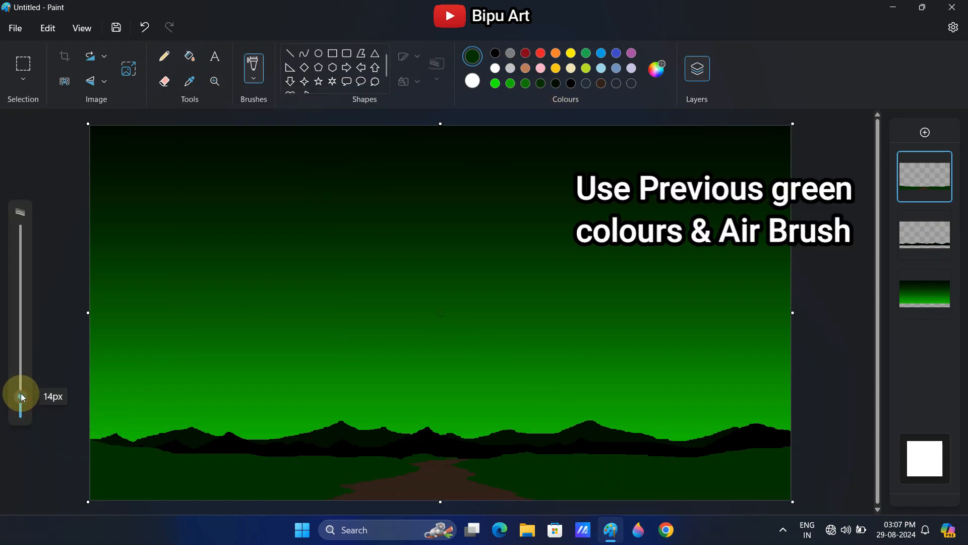
left_click(528, 86)
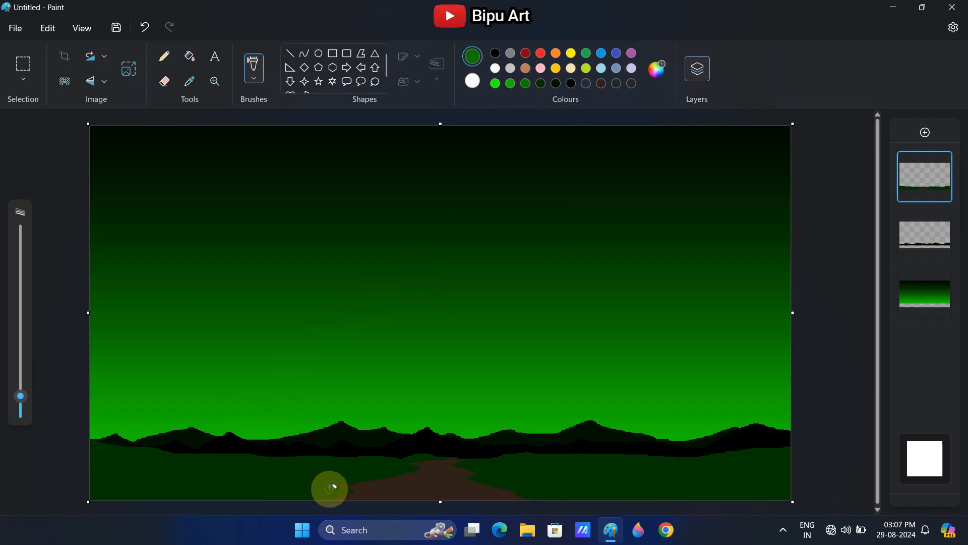
mouse_move(330, 488)
left_mouse_down()
mouse_move(111, 454)
mouse_move(337, 491)
mouse_move(408, 469)
mouse_move(187, 452)
mouse_move(494, 471)
mouse_move(554, 492)
mouse_move(464, 459)
mouse_move(607, 456)
left_mouse_up()
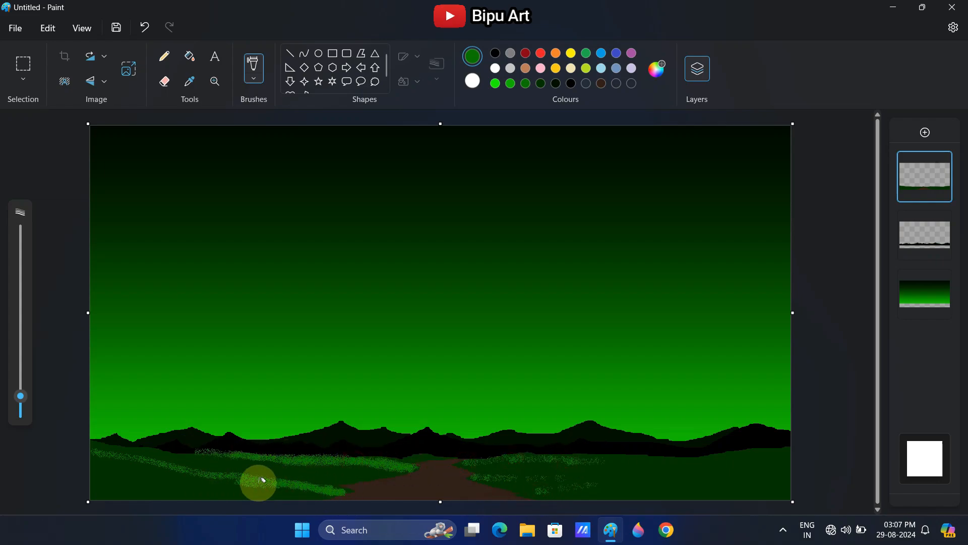
mouse_move(215, 474)
left_mouse_down()
mouse_move(165, 465)
mouse_move(247, 470)
mouse_move(278, 458)
mouse_move(159, 451)
left_mouse_up()
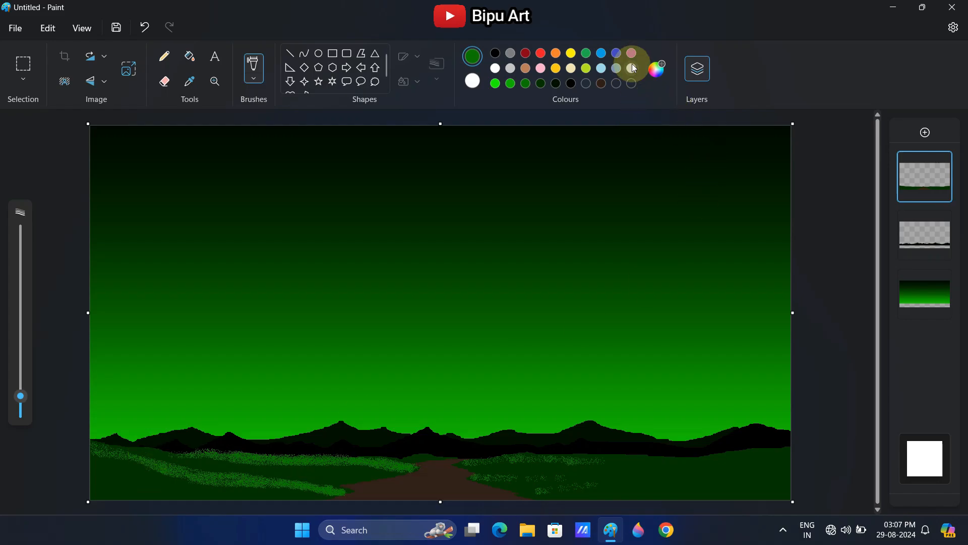
Mix a slightly darker green and airbrush it along the grass bands on both sides of the path
left_click(657, 68)
left_click(391, 429)
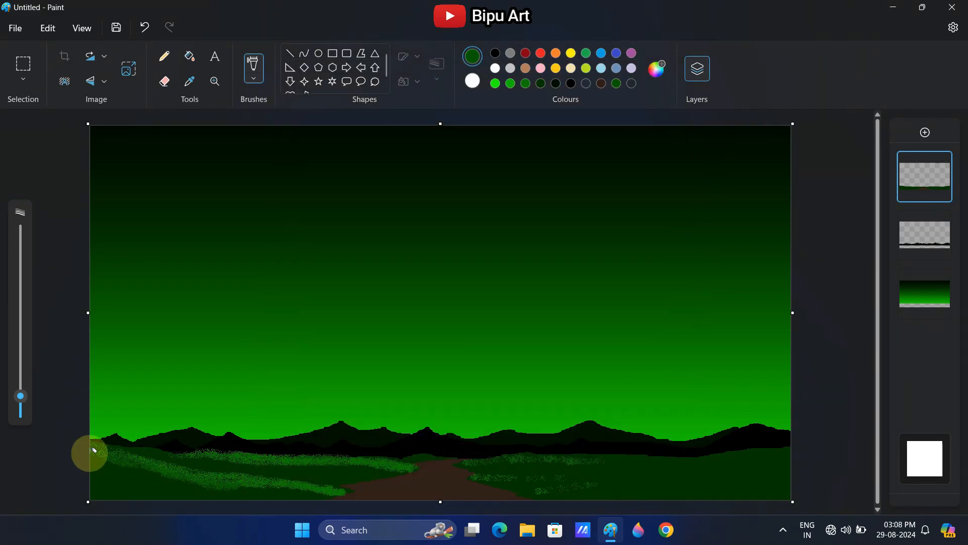
mouse_move(93, 450)
left_mouse_down()
mouse_move(678, 484)
mouse_move(710, 477)
mouse_move(511, 491)
mouse_move(509, 476)
mouse_move(574, 482)
mouse_move(531, 475)
mouse_move(571, 471)
mouse_move(554, 459)
mouse_move(486, 457)
mouse_move(619, 460)
left_mouse_up()
mouse_move(301, 496)
left_mouse_down()
mouse_move(332, 490)
mouse_move(111, 462)
left_mouse_up()
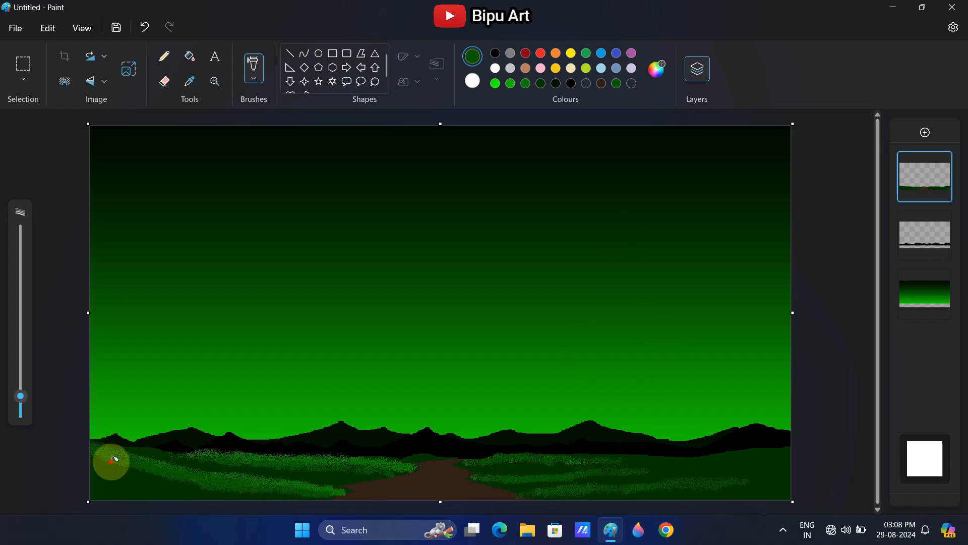
Mix an even darker green and airbrush it with a larger brush over the remaining ground between the grass bands
left_click(656, 69)
left_click(392, 428)
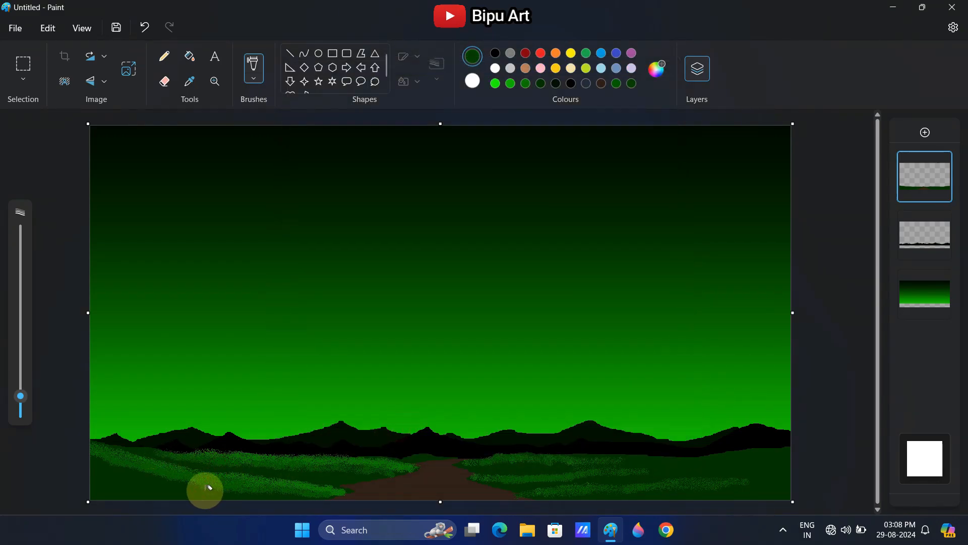
mouse_move(140, 464)
left_mouse_down()
mouse_move(112, 459)
mouse_move(252, 494)
mouse_move(316, 491)
mouse_move(287, 469)
mouse_move(250, 462)
mouse_move(446, 469)
mouse_move(466, 459)
mouse_move(695, 457)
mouse_move(515, 477)
mouse_move(625, 472)
mouse_move(599, 491)
mouse_move(729, 488)
mouse_move(687, 479)
mouse_move(729, 465)
mouse_move(632, 468)
mouse_move(770, 476)
left_mouse_up()
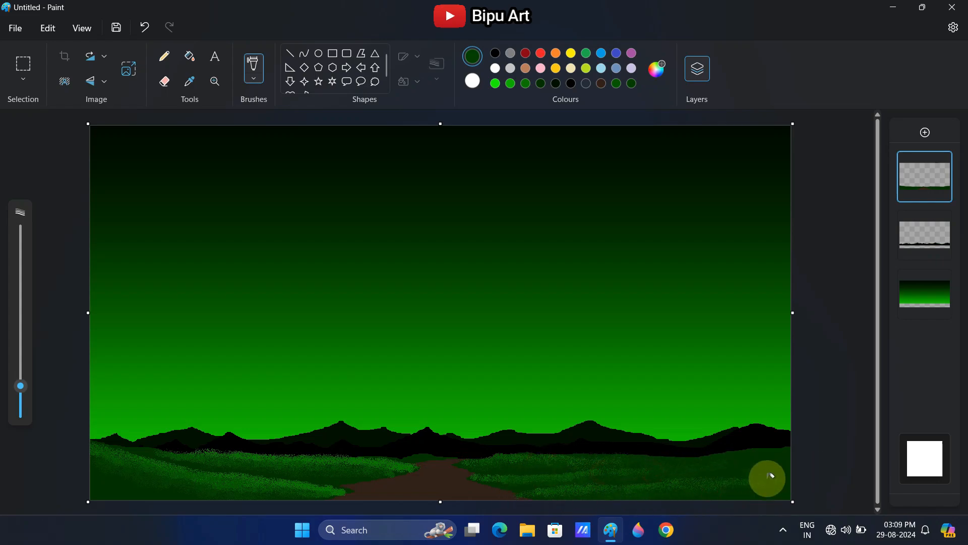
Airbrush thin lighter green highlights along the crests of the grass bands on both sides of the path
left_click(511, 83)
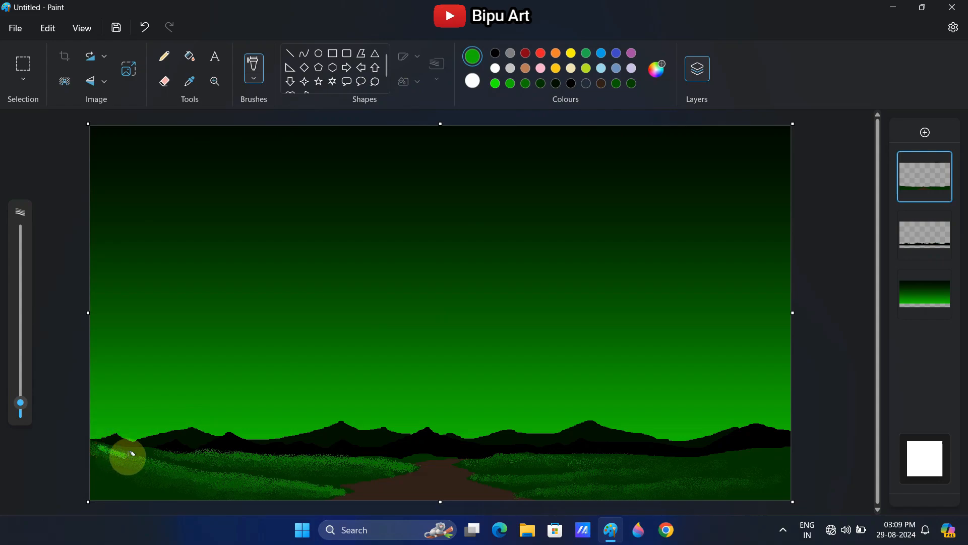
left_click_drag(132, 453, 311, 485)
left_click_drag(225, 452, 417, 462)
left_click_drag(457, 460, 615, 449)
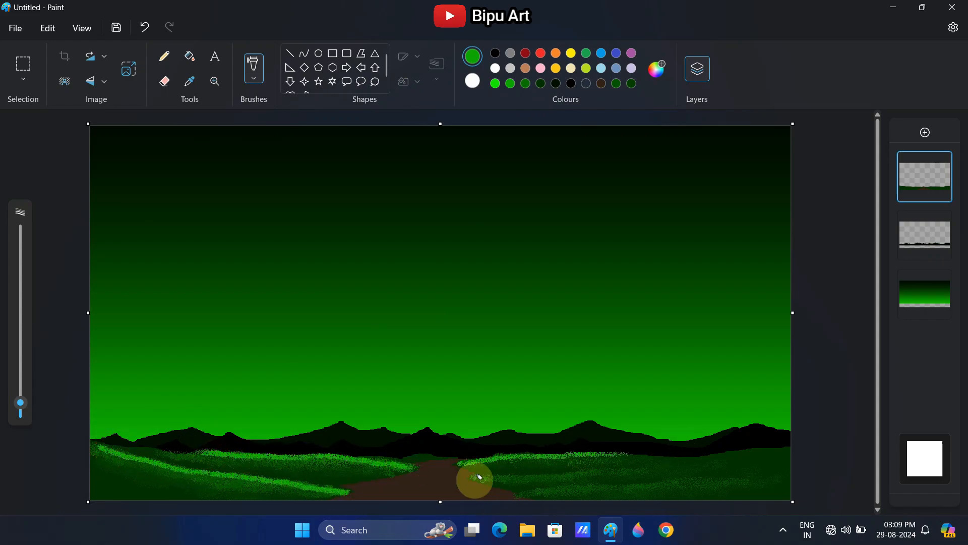
left_click_drag(474, 478, 600, 475)
mouse_move(520, 495)
left_mouse_down()
mouse_move(552, 487)
mouse_move(510, 494)
mouse_move(309, 484)
mouse_move(361, 474)
mouse_move(194, 457)
mouse_move(184, 487)
mouse_move(112, 458)
left_mouse_up()
Airbrush medium and darker green grass across the right meadow to the canvas edge, using a larger brush for the final shading
left_click(510, 84)
left_click(526, 84)
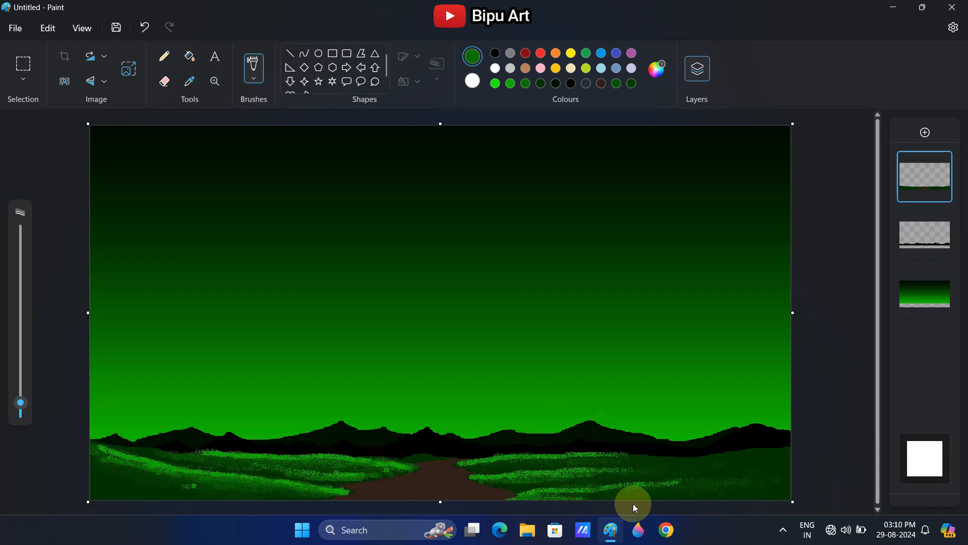
left_click_drag(528, 478, 673, 471)
left_click_drag(611, 459, 795, 445)
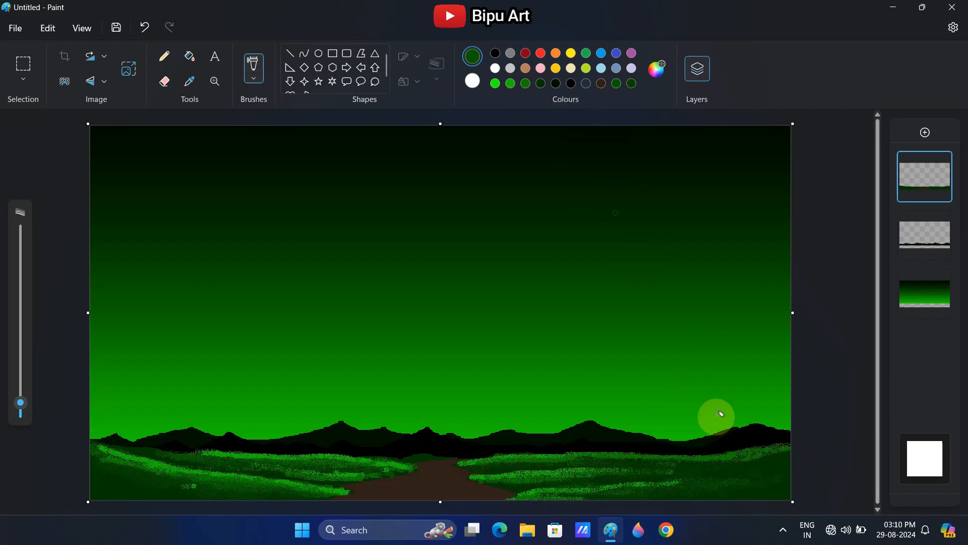
left_click_drag(20, 402, 20, 383)
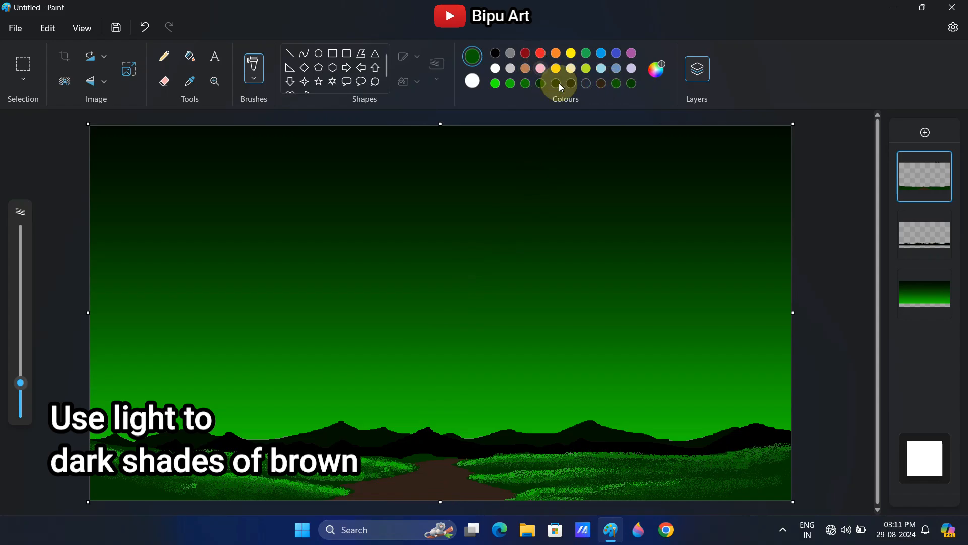
Mix the lighter brown #80553D and airbrush it as a sandy texture along the middle of the path
left_click(599, 85)
left_click(654, 76)
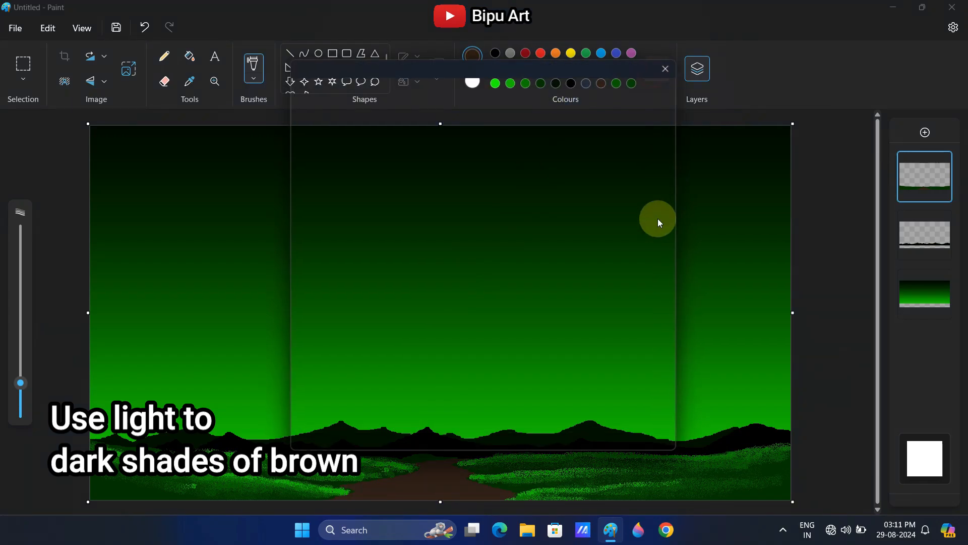
left_click_drag(522, 209, 519, 187)
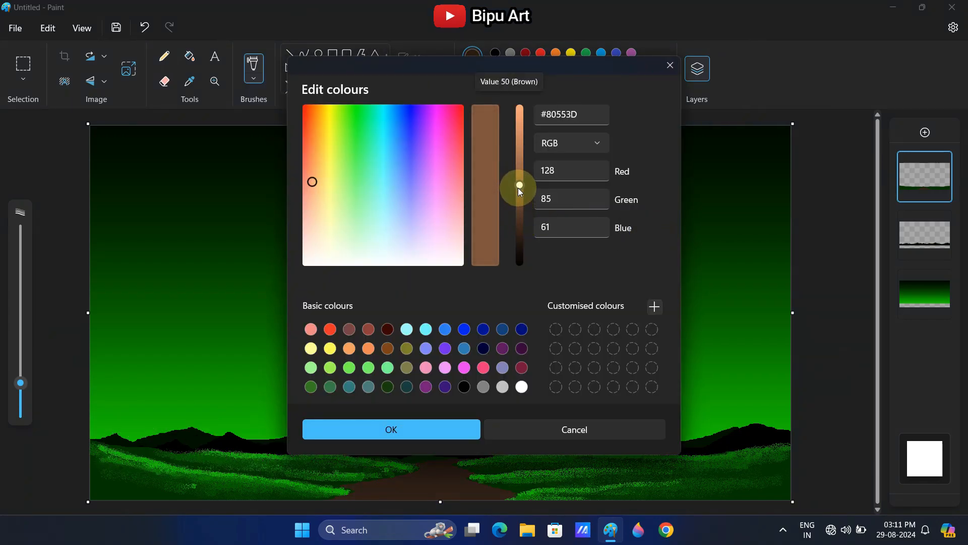
left_click(416, 426)
left_click_drag(20, 383, 20, 394)
mouse_move(436, 473)
left_mouse_down()
mouse_move(435, 492)
mouse_move(429, 481)
mouse_move(443, 472)
mouse_move(440, 492)
mouse_move(463, 493)
left_mouse_up()
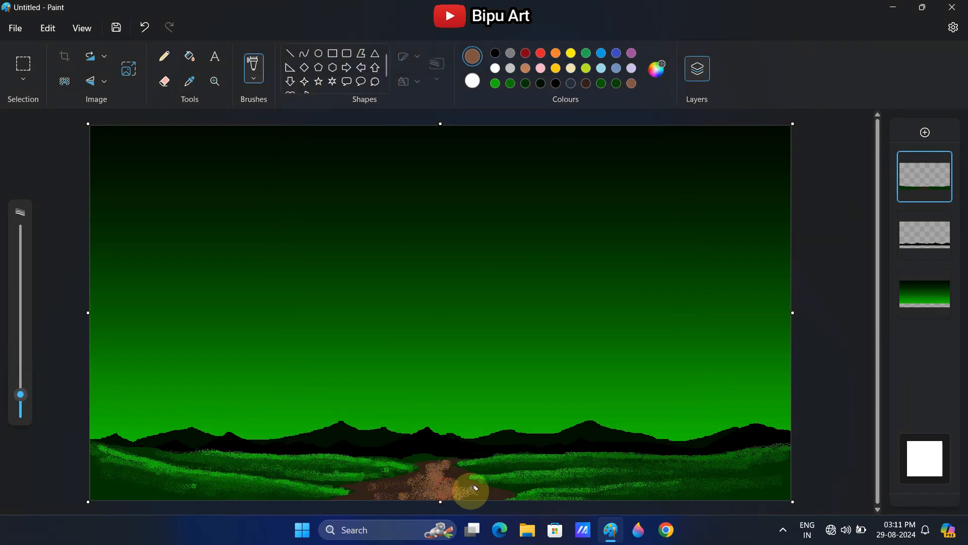
Airbrush finer brown texture along the path with a smaller brush and undo the accidental canvas resize
left_click_drag(20, 394, 20, 405)
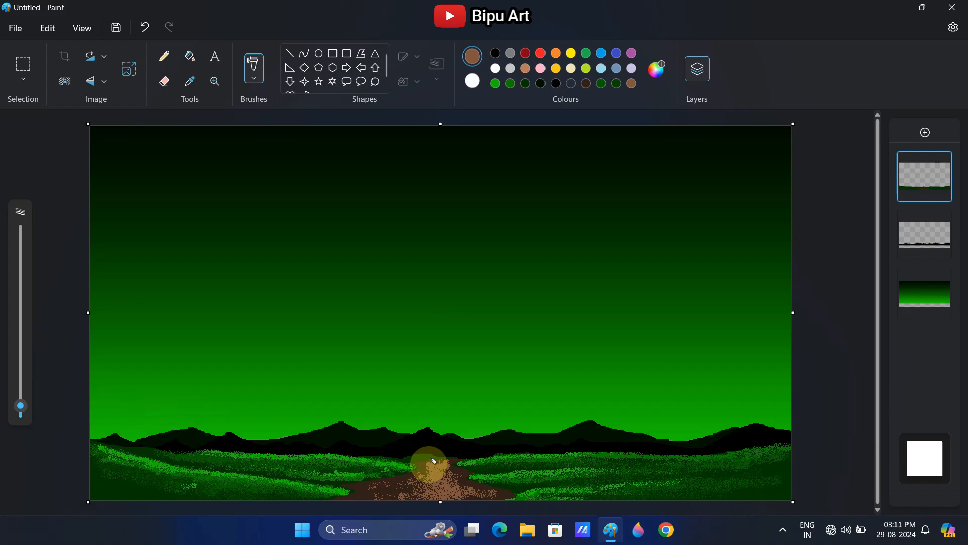
mouse_move(432, 461)
left_mouse_down()
mouse_move(465, 458)
mouse_move(396, 481)
mouse_move(431, 490)
mouse_move(426, 497)
mouse_move(468, 499)
left_mouse_up()
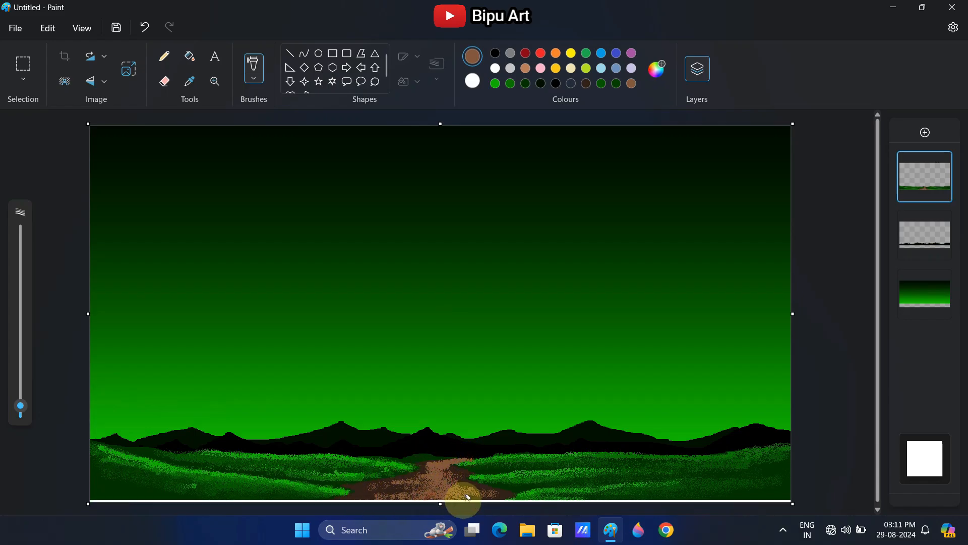
key("ctrl+z")
Mix a darker brown and airbrush it as fine texture across the lower part of the path
left_click(656, 69)
left_click_drag(518, 183, 514, 204)
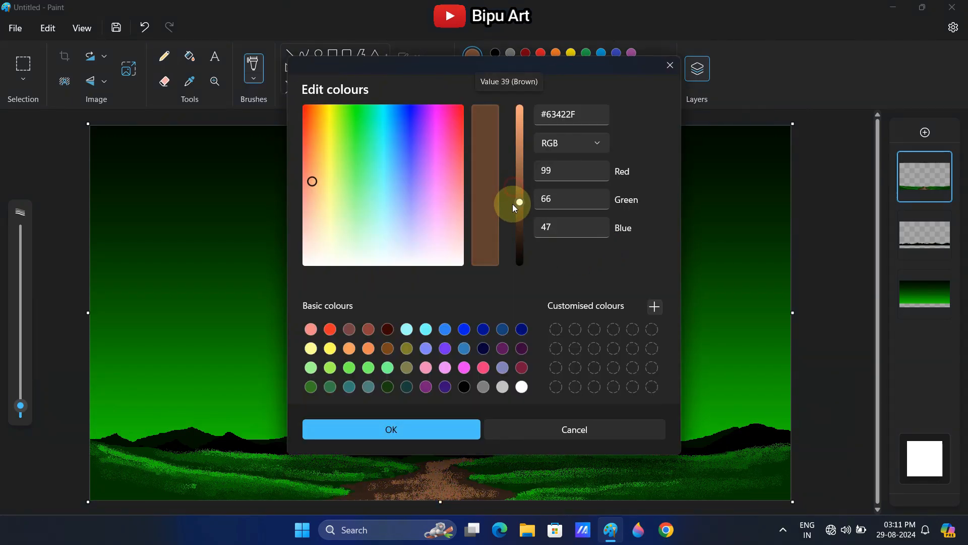
left_click(388, 429)
mouse_move(400, 488)
left_mouse_down()
mouse_move(450, 460)
mouse_move(486, 494)
mouse_move(473, 484)
mouse_move(341, 496)
mouse_move(401, 486)
mouse_move(394, 482)
mouse_move(481, 492)
left_mouse_up()
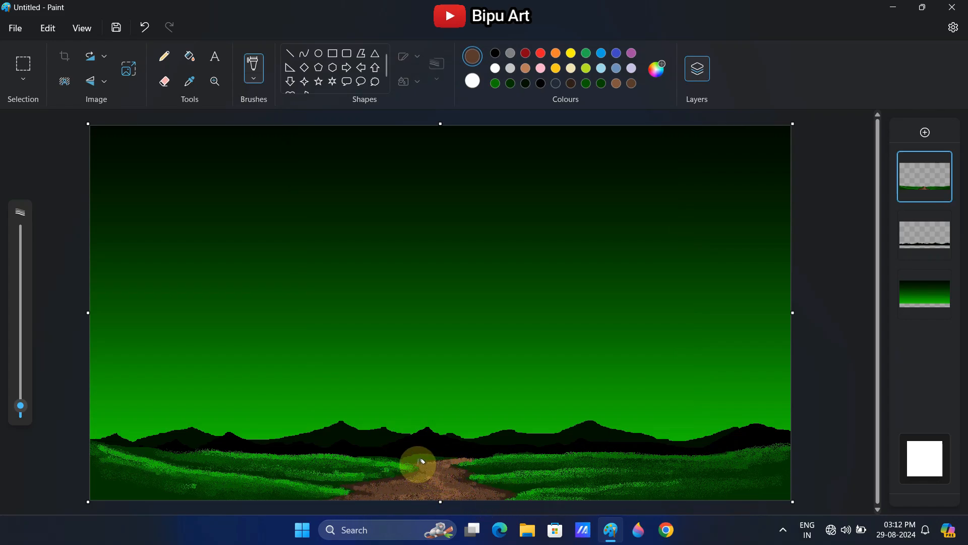
Mix an even darker brown and airbrush it as shading along the edges of the path
left_click(657, 68)
left_click_drag(520, 207, 524, 228)
left_click(392, 429)
mouse_move(348, 485)
left_mouse_down()
mouse_move(468, 471)
mouse_move(431, 468)
mouse_move(447, 460)
mouse_move(356, 497)
mouse_move(493, 489)
mouse_move(405, 483)
mouse_move(447, 468)
left_mouse_up()
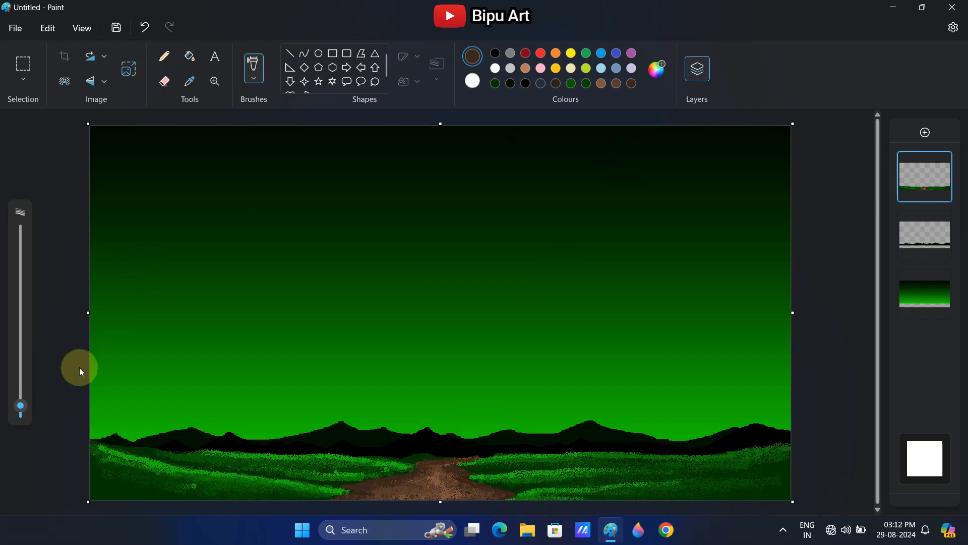
Mix a near-black brown and airbrush deep shadows along the path's edges, using a larger brush for the lower left side
left_click(656, 68)
left_click_drag(523, 227, 523, 236)
left_click(392, 429)
mouse_move(346, 485)
left_mouse_down()
mouse_move(402, 473)
mouse_move(321, 499)
mouse_move(513, 496)
mouse_move(471, 484)
mouse_move(493, 485)
mouse_move(462, 468)
left_mouse_up()
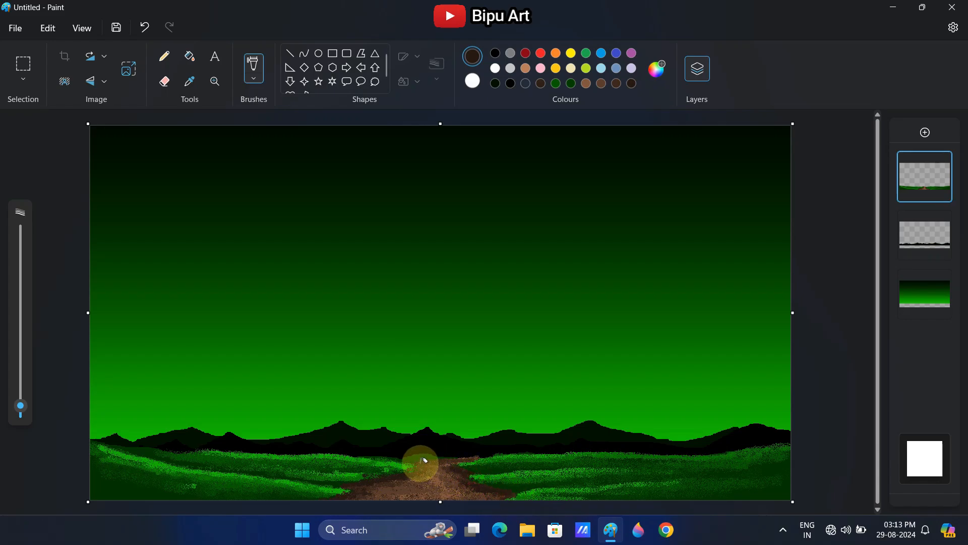
left_click_drag(20, 406, 20, 390)
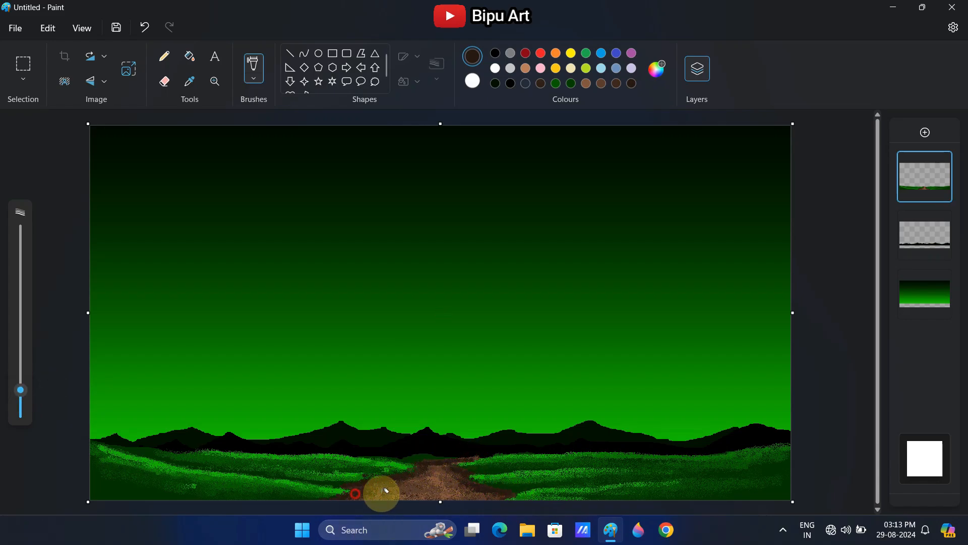
mouse_move(380, 493)
left_mouse_down()
mouse_move(377, 485)
mouse_move(450, 485)
mouse_move(409, 475)
left_mouse_up()
Lighten the medium brown to a tan and airbrush fine highlights along the middle of the path with smaller brushes
left_click(587, 83)
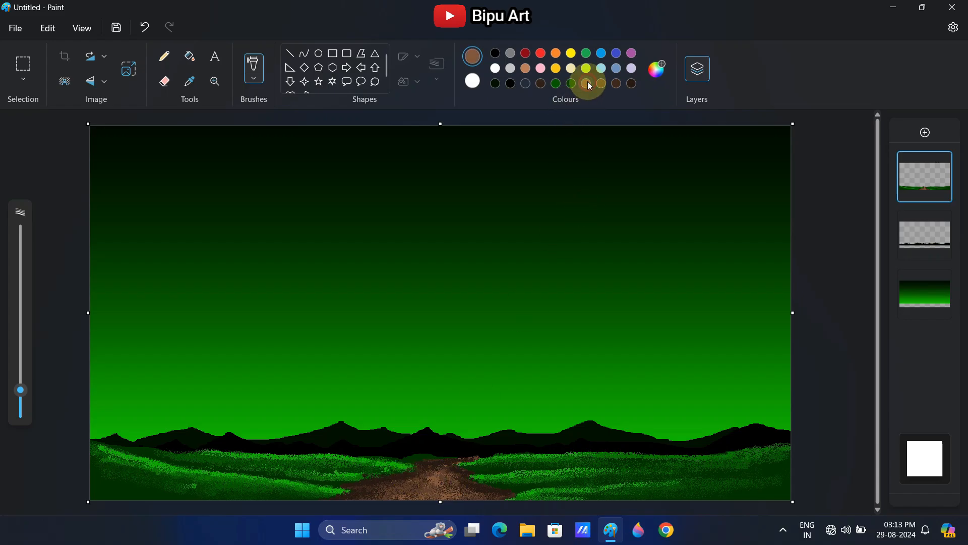
left_click(657, 69)
left_click_drag(520, 179, 520, 147)
left_click(391, 429)
left_click_drag(20, 390, 20, 402)
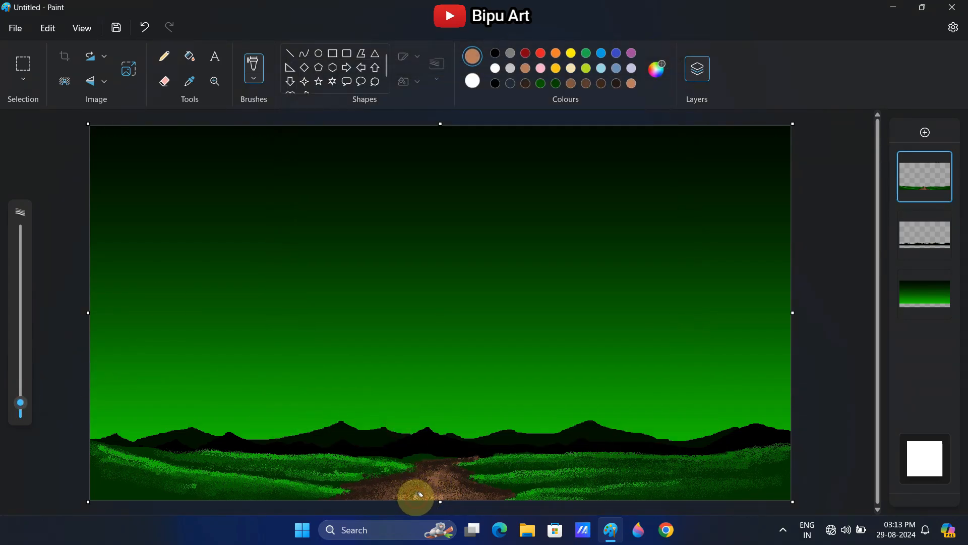
left_click_drag(436, 484, 447, 467)
left_click_drag(20, 402, 21, 412)
mouse_move(394, 495)
left_mouse_down()
mouse_move(434, 496)
mouse_move(424, 483)
mouse_move(464, 480)
mouse_move(456, 461)
mouse_move(439, 465)
mouse_move(469, 490)
mouse_move(450, 471)
mouse_move(371, 497)
left_mouse_up()
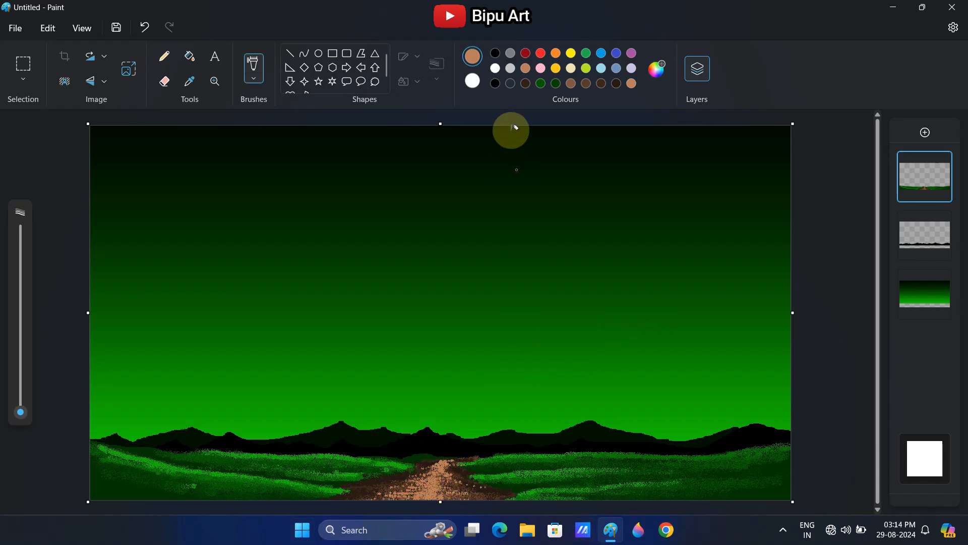
Add a new layer and set up the Polygon shape in dark red with no outline and a solid fill
left_click(927, 132)
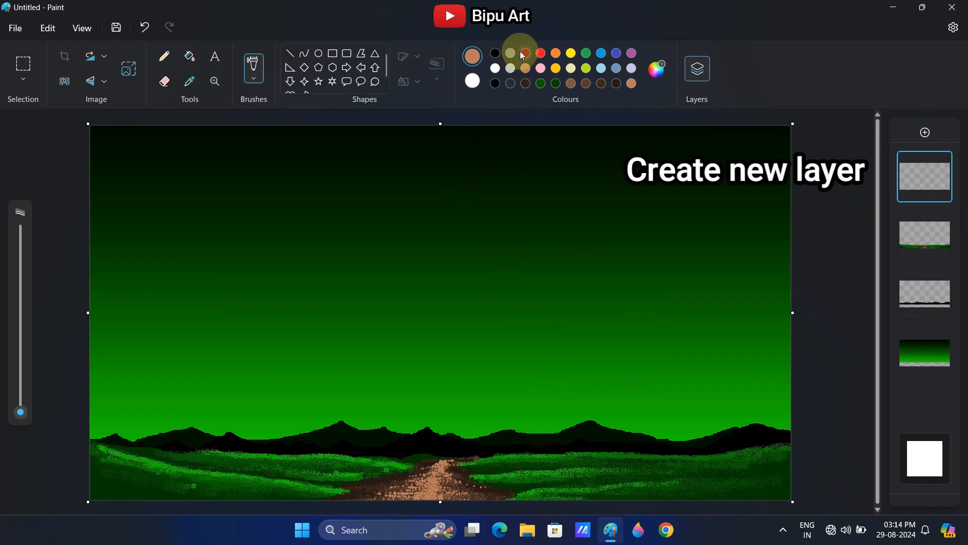
left_click(361, 54)
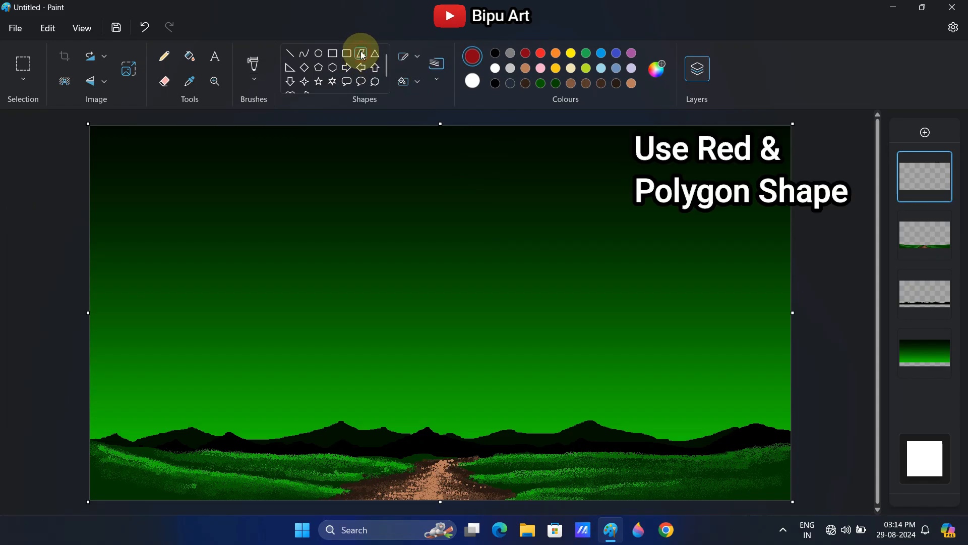
left_click(407, 64)
left_click(410, 90)
left_click(409, 80)
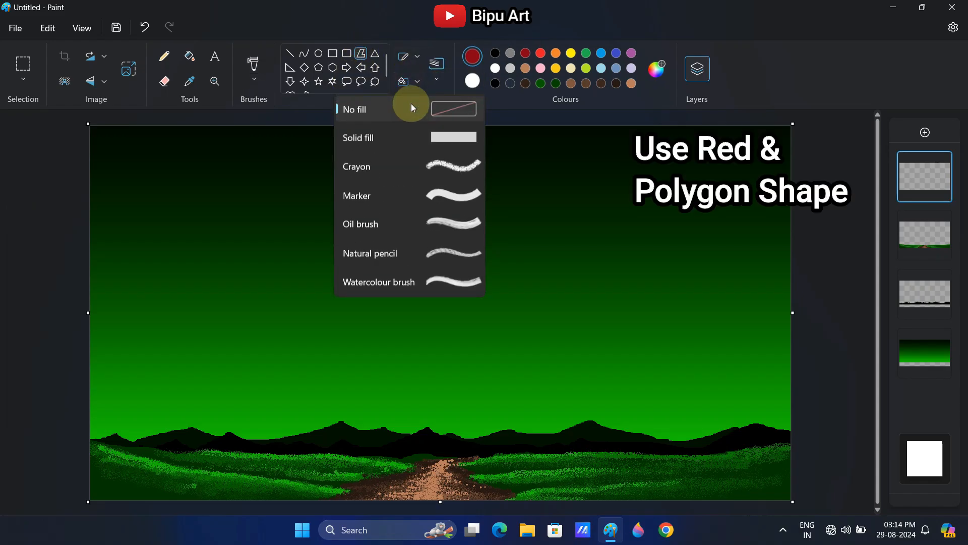
left_click(418, 129)
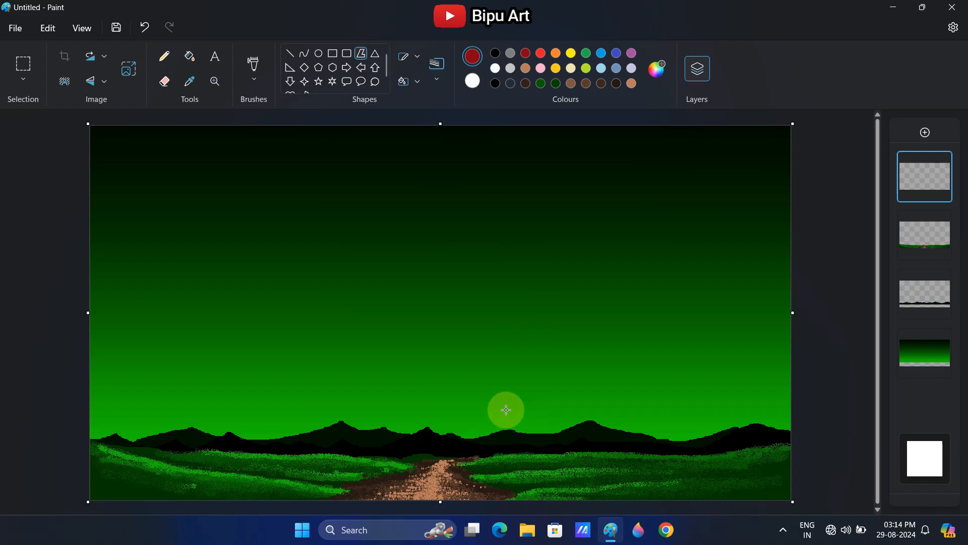
Draw a slanted four-sided roof over the hills right of the path, raise it slightly, and fill it with the dark red
left_click_drag(506, 410, 533, 449)
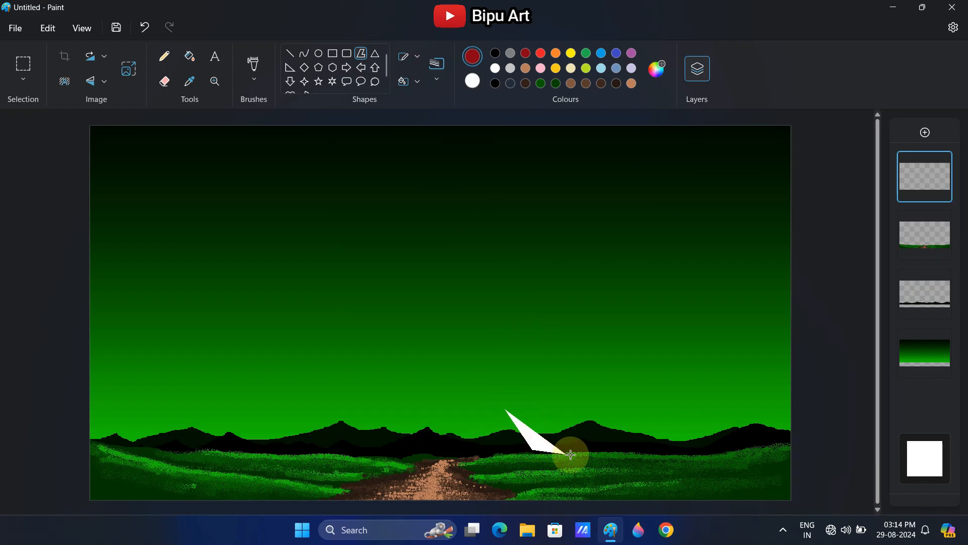
left_click(626, 455)
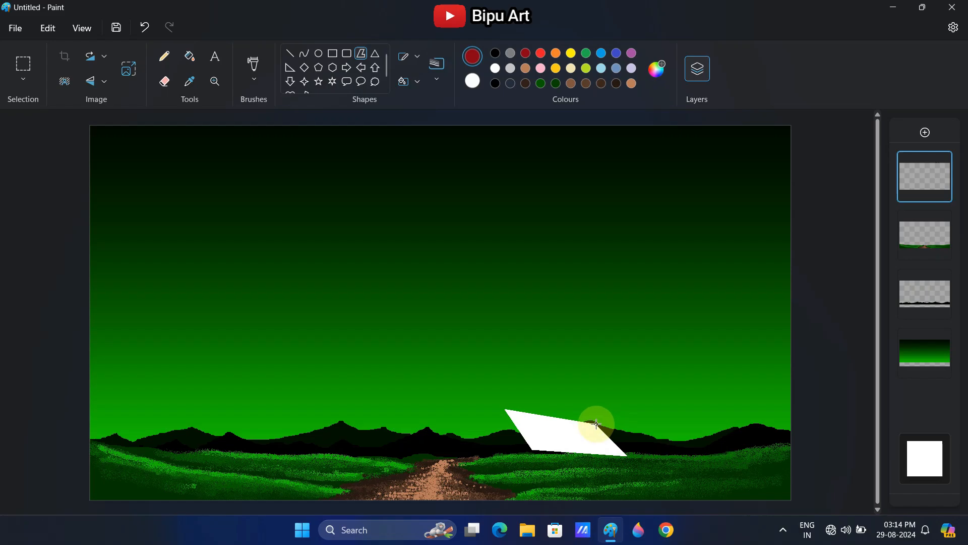
double_click(596, 423)
left_click_drag(564, 437, 569, 428)
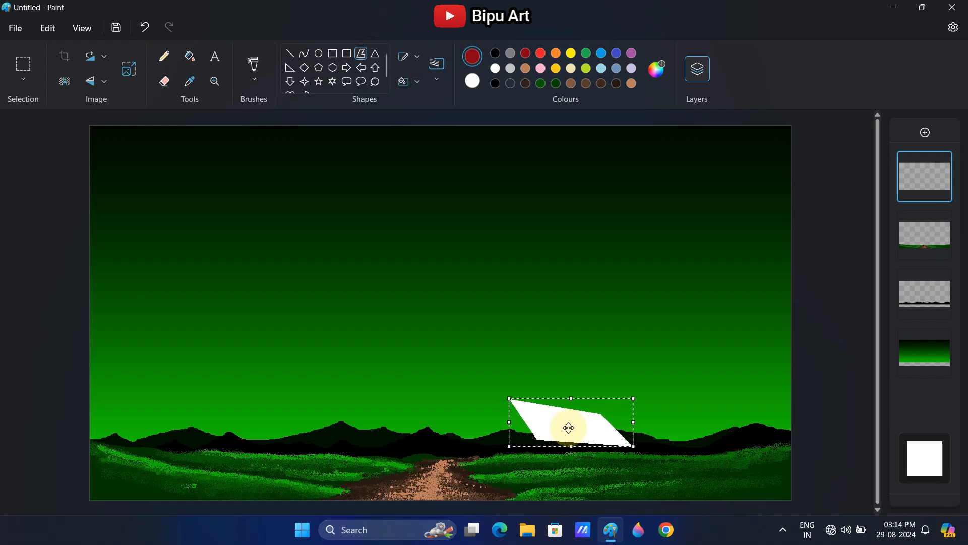
left_click(538, 305)
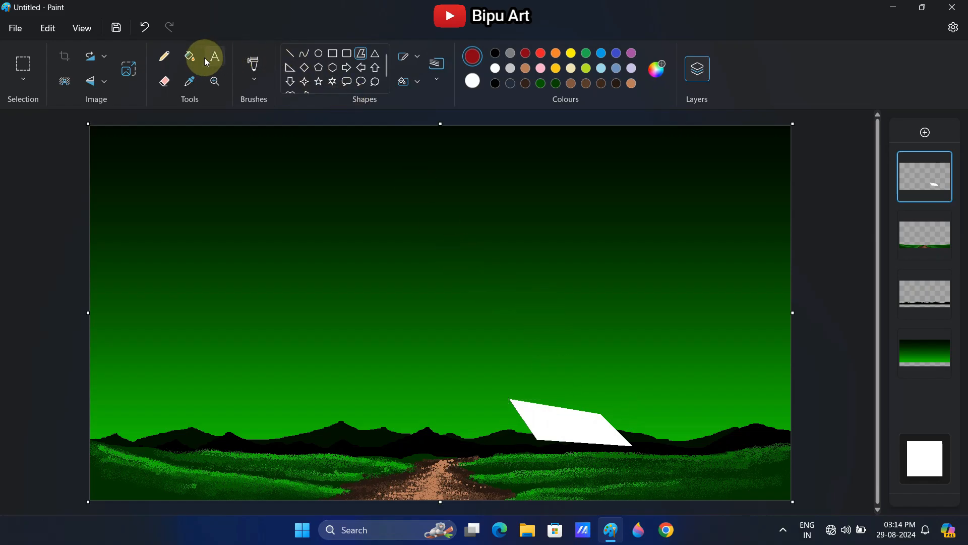
left_click(588, 422)
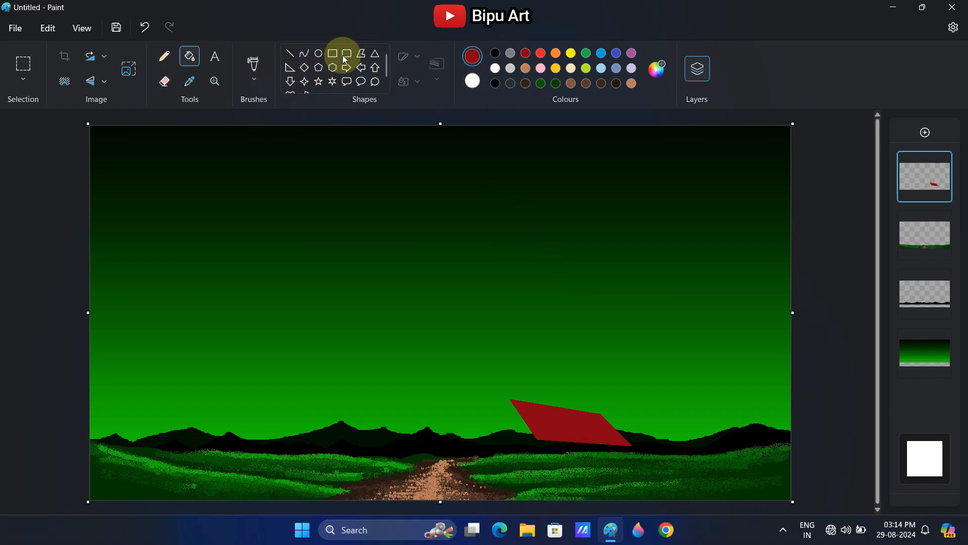
Undo the trial triangle and draw a narrow polygon strip sloping down left from the roof's peak as the gable's roof edge
left_click(378, 54)
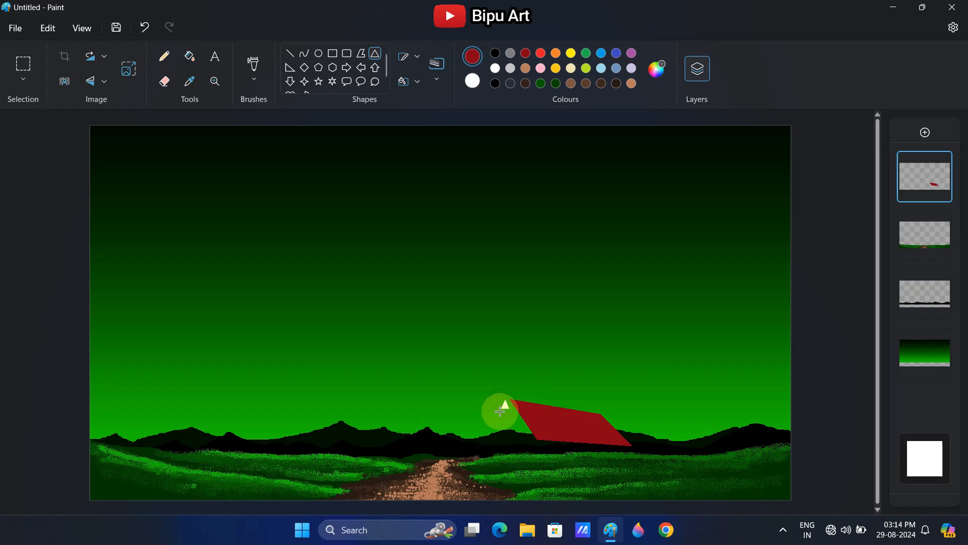
key("ctrl+z")
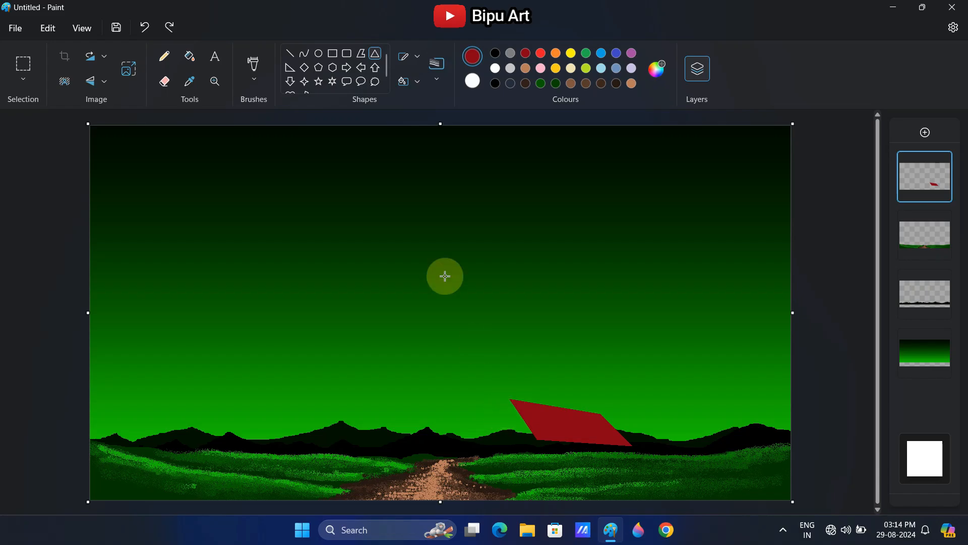
left_click(363, 55)
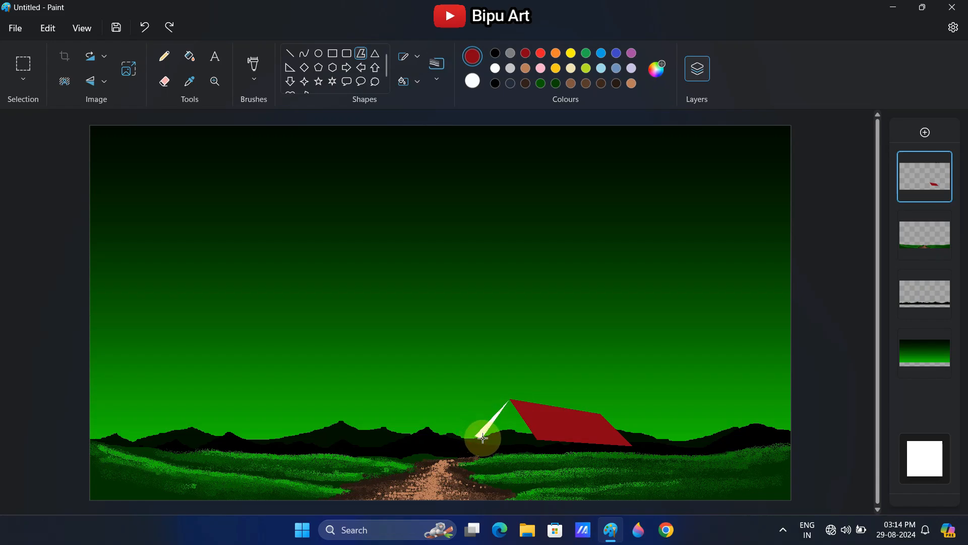
left_click_drag(487, 438, 508, 415)
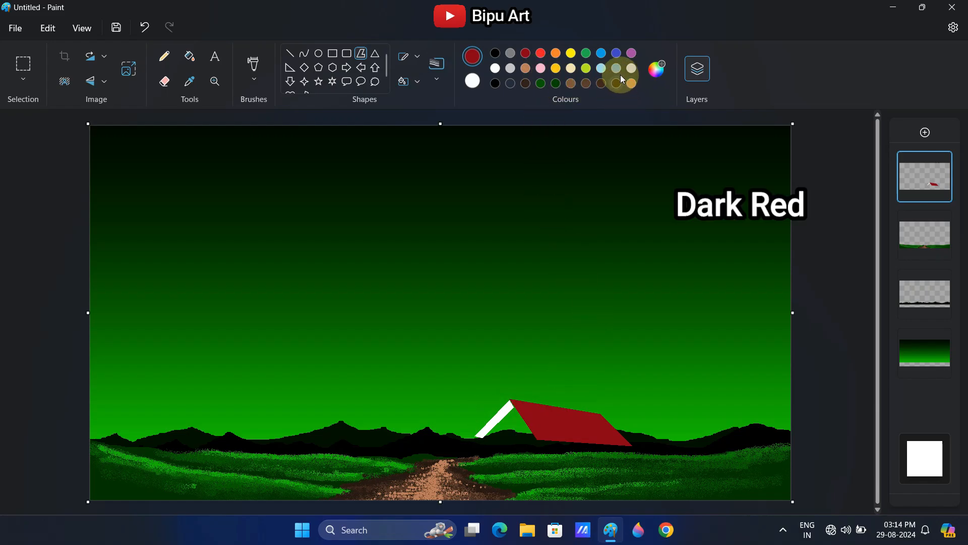
Mix a darker shade of red and fill the narrow gable strip with it
left_click(651, 71)
left_click_drag(519, 204, 522, 219)
left_click(428, 425)
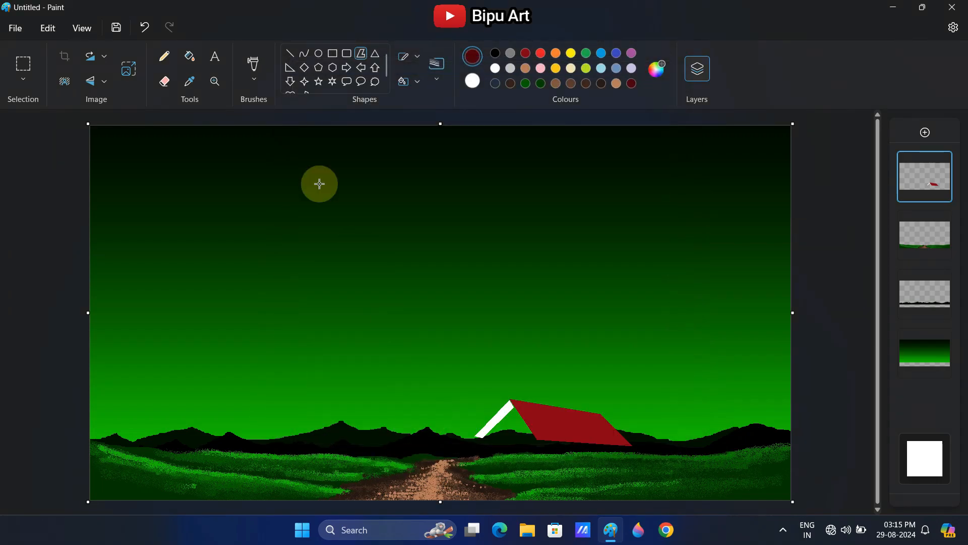
left_click(191, 55)
left_click(502, 413)
Draw a five-sided front wall below the gable, reaching down to the meadow, and align it with the roof
left_click(361, 53)
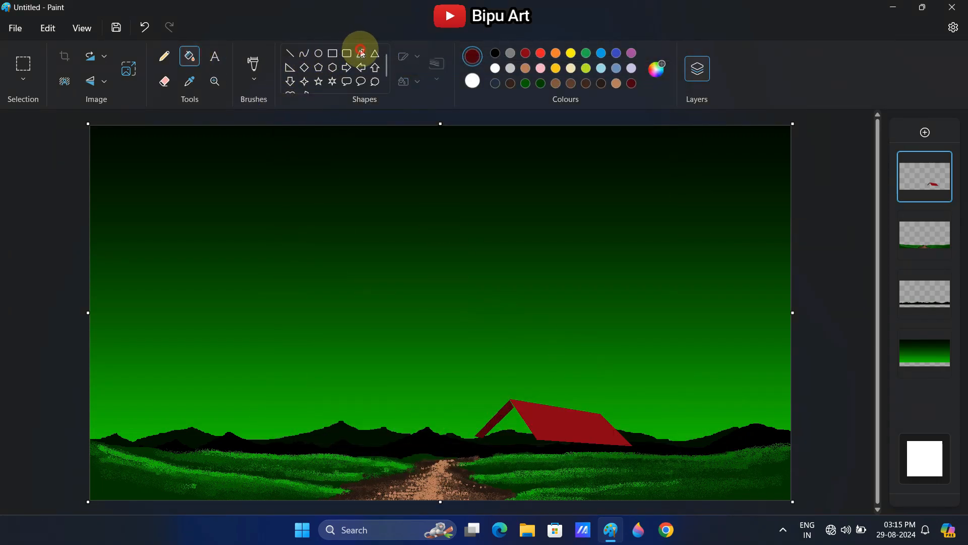
left_click_drag(512, 407, 486, 437)
left_click(489, 469)
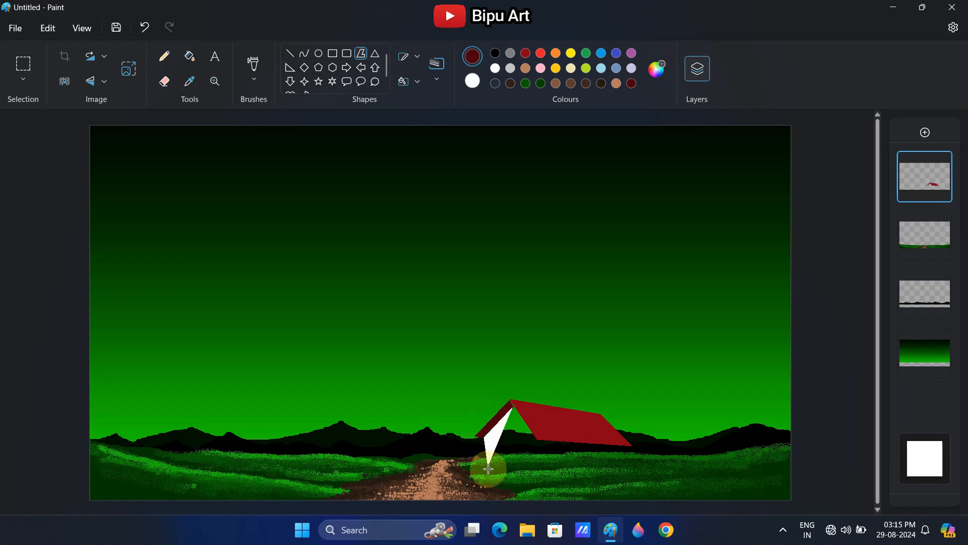
left_click(532, 476)
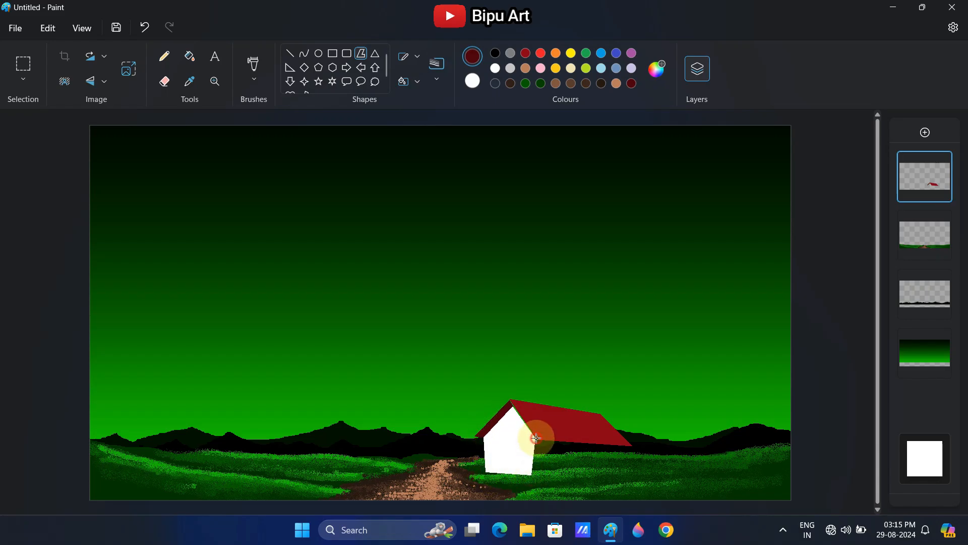
double_click(536, 438)
left_click_drag(518, 461, 517, 461)
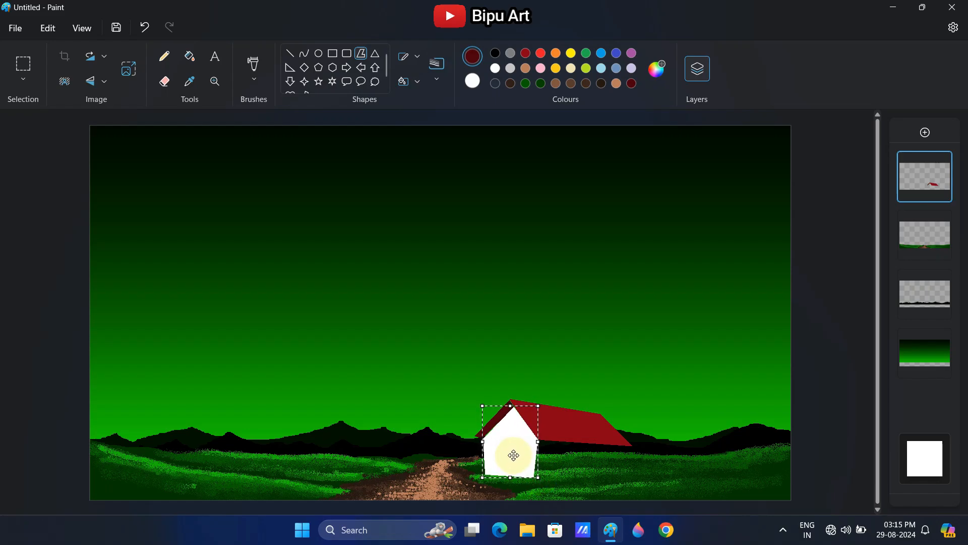
left_click(556, 429)
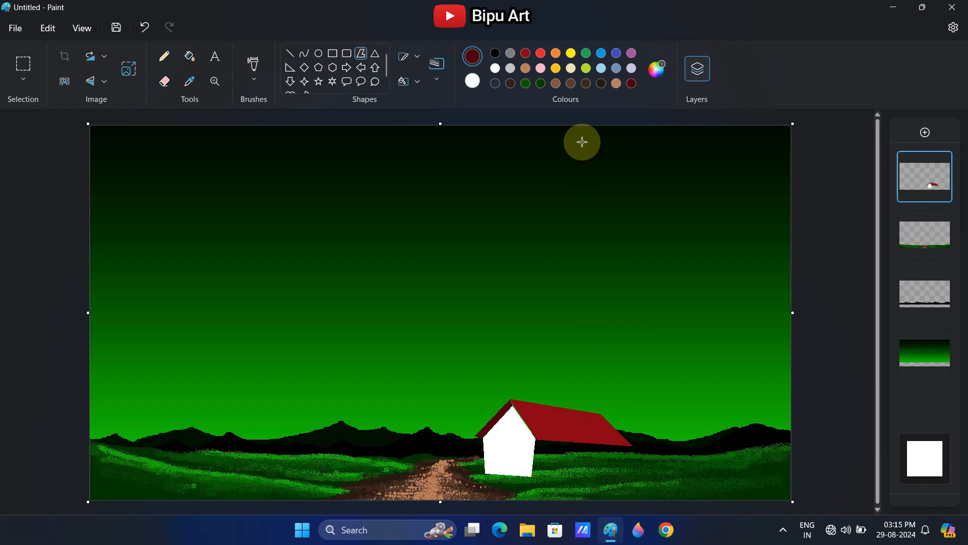
Darken the palette's blue-grey and fill the house's front wall with it
left_click(616, 69)
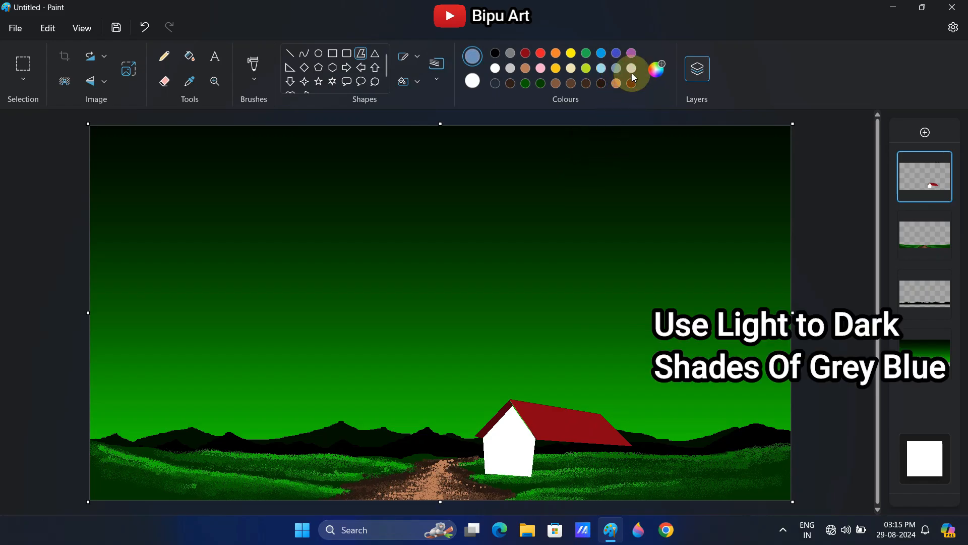
left_click(650, 71)
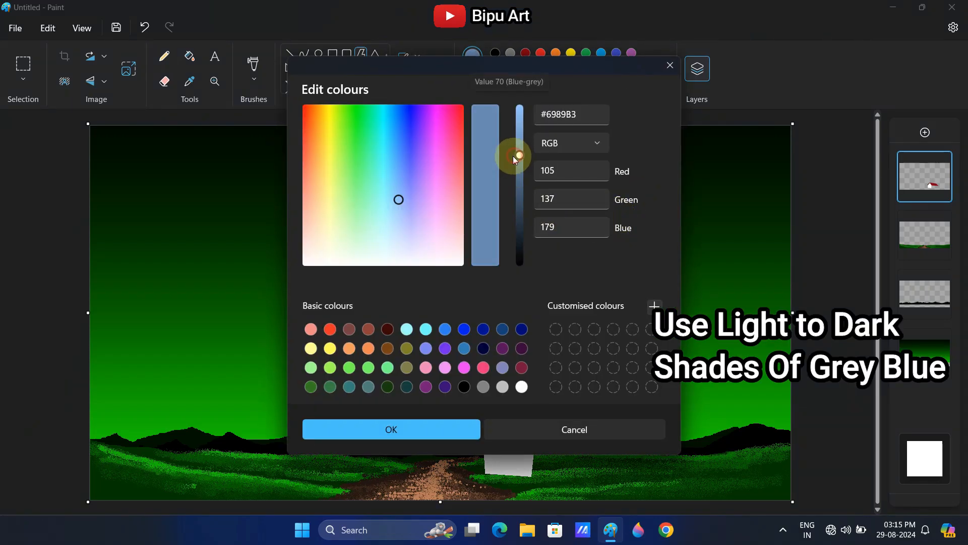
left_click_drag(514, 156, 514, 170)
left_click(402, 426)
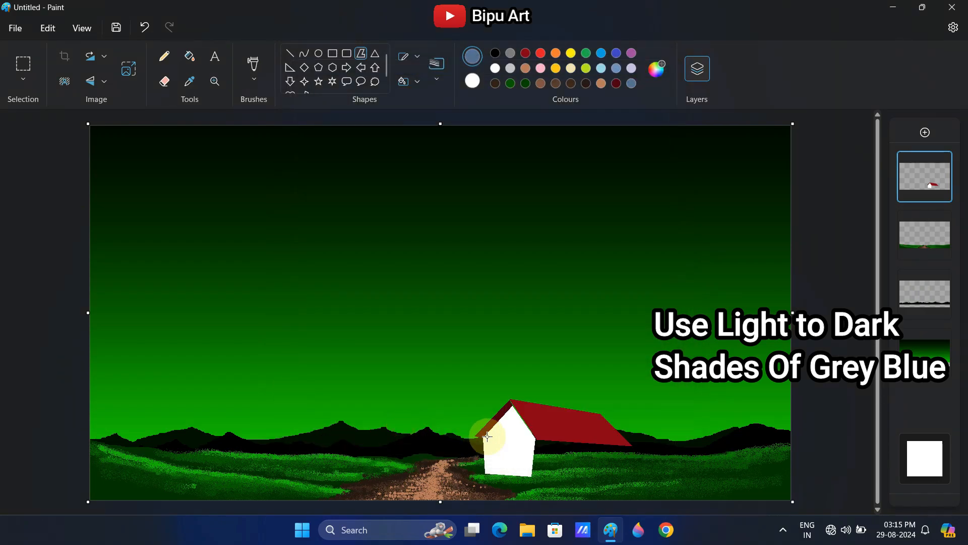
left_click(189, 56)
left_click(510, 441)
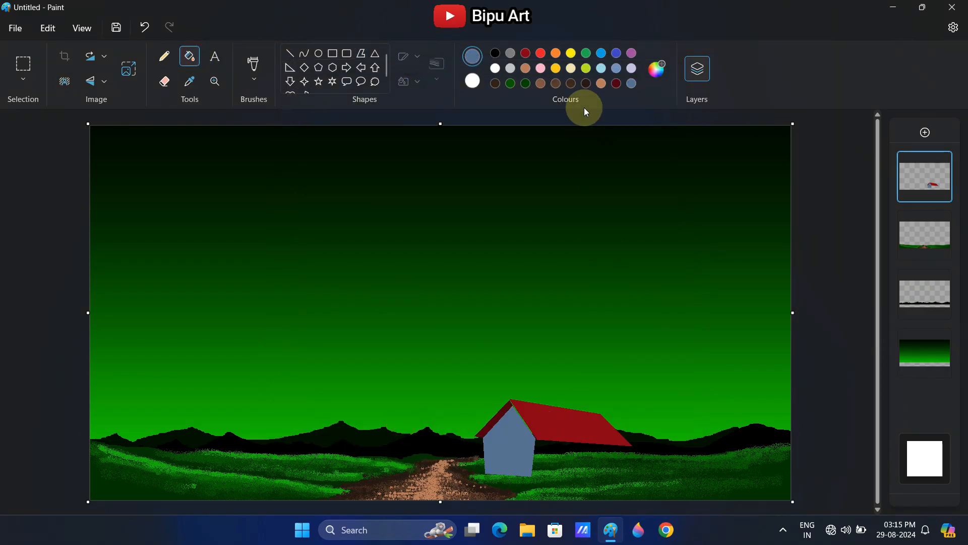
Draw a four-sided side wall under the long roof and fill it with a darker grey-blue
left_click(657, 69)
left_click(373, 428)
left_click(361, 53)
left_click_drag(537, 439, 532, 475)
left_click(628, 474)
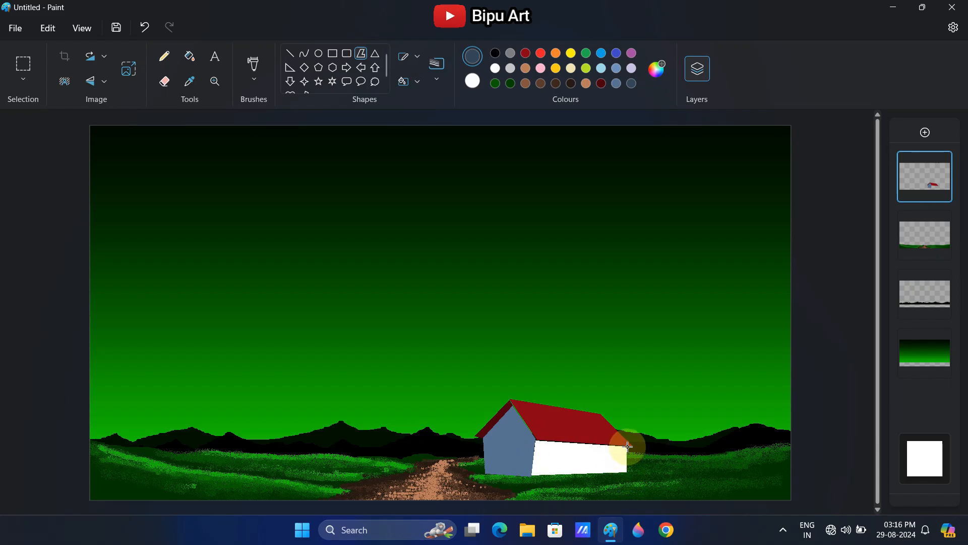
double_click(628, 446)
left_click(190, 56)
left_click(580, 460)
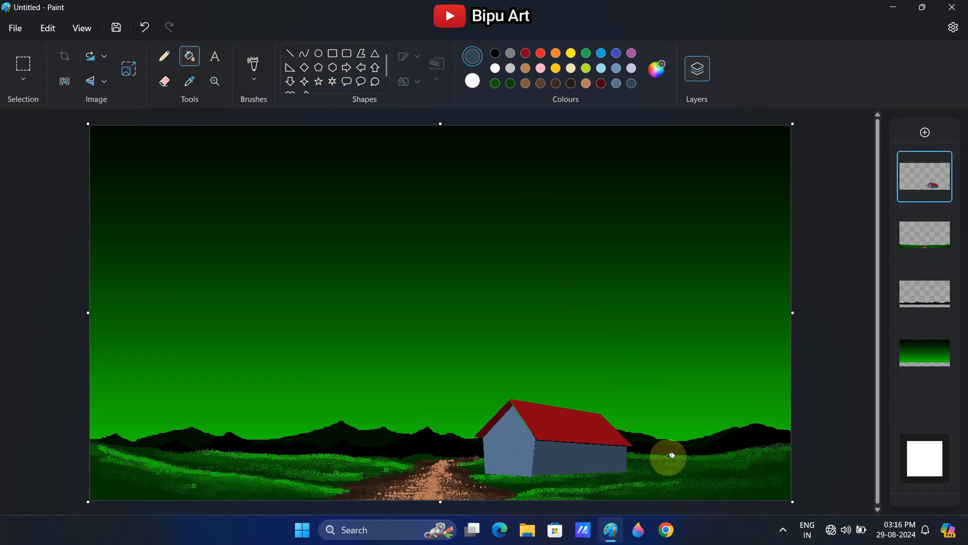
Draw a straight line in the front wall's blue-grey down the corner between the house's front and side walls
left_click(290, 53)
left_click(190, 81)
left_click(510, 442)
left_click_drag(536, 438, 534, 473)
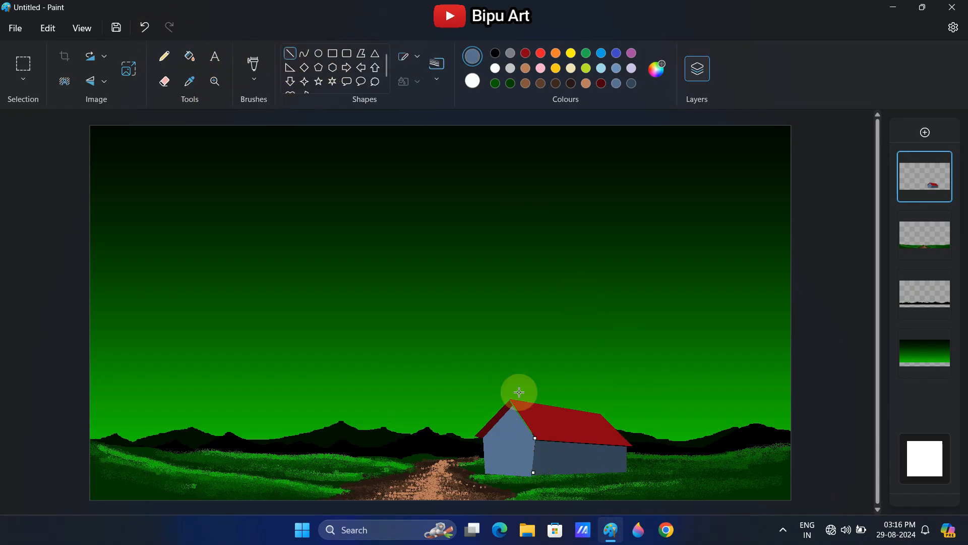
left_click(524, 449)
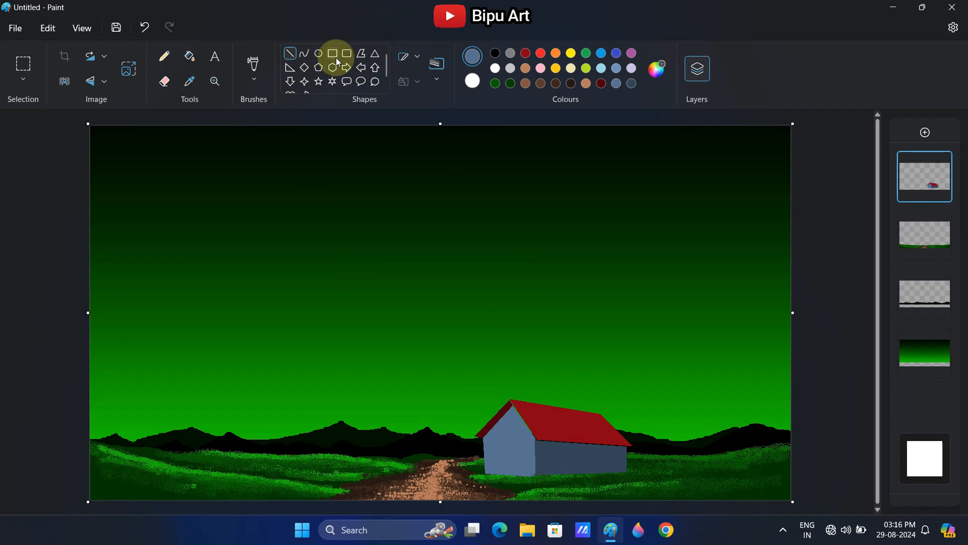
Extend the long roof's lower edge slightly over the side wall, using the roof's own red
left_click(361, 53)
left_click(189, 81)
left_click(529, 415)
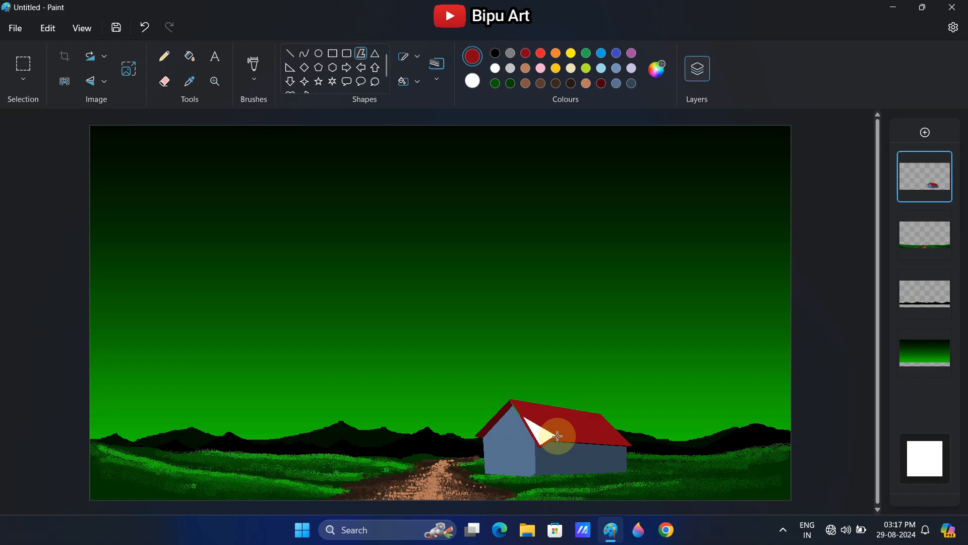
left_click(290, 53)
left_click_drag(538, 443, 635, 448)
left_click_drag(538, 440, 633, 448)
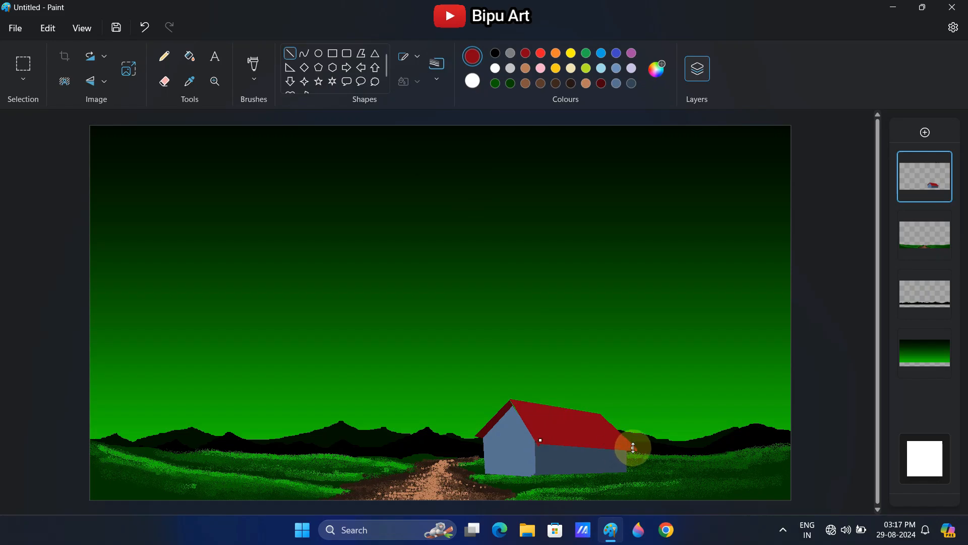
left_click(580, 426)
Sketch a grassy edge along the foot of the front wall in meadow green and fill it with dark green
left_click(190, 81)
left_click(500, 476)
left_click(164, 56)
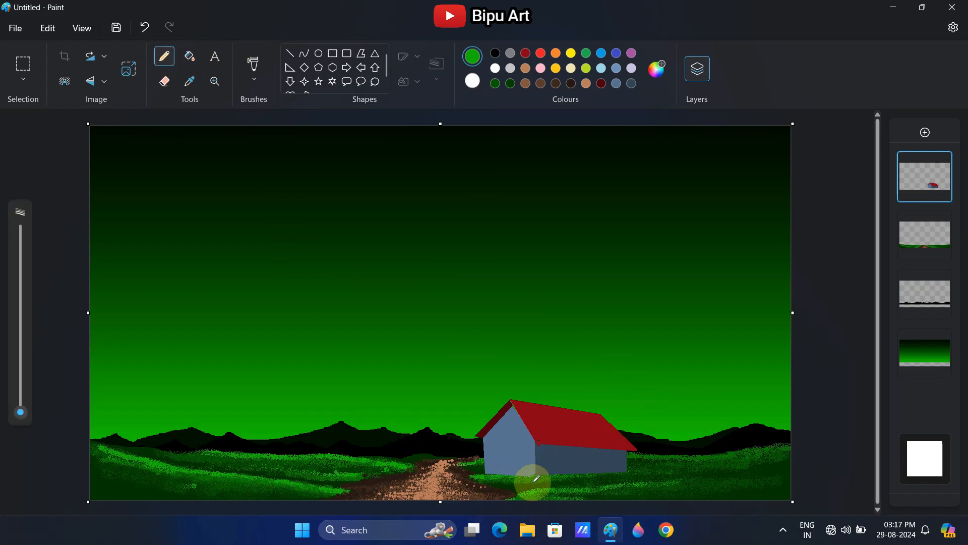
left_click_drag(20, 412, 20, 402)
mouse_move(477, 473)
left_mouse_down()
mouse_move(624, 472)
mouse_move(515, 471)
left_mouse_up()
left_click(511, 83)
left_click(190, 56)
left_click(504, 474)
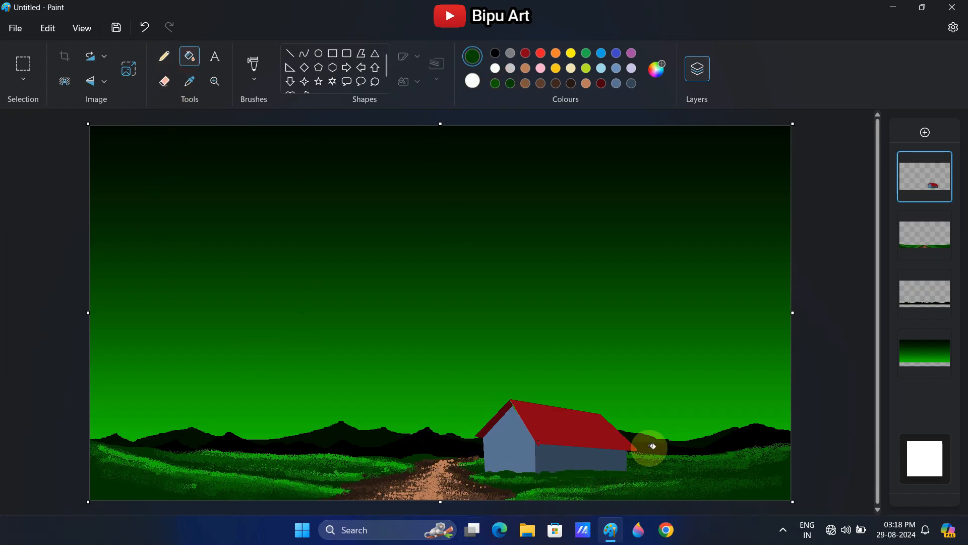
Mix a darker green and brush a textured ground shadow onto the grass along the base of the house
left_click(254, 64)
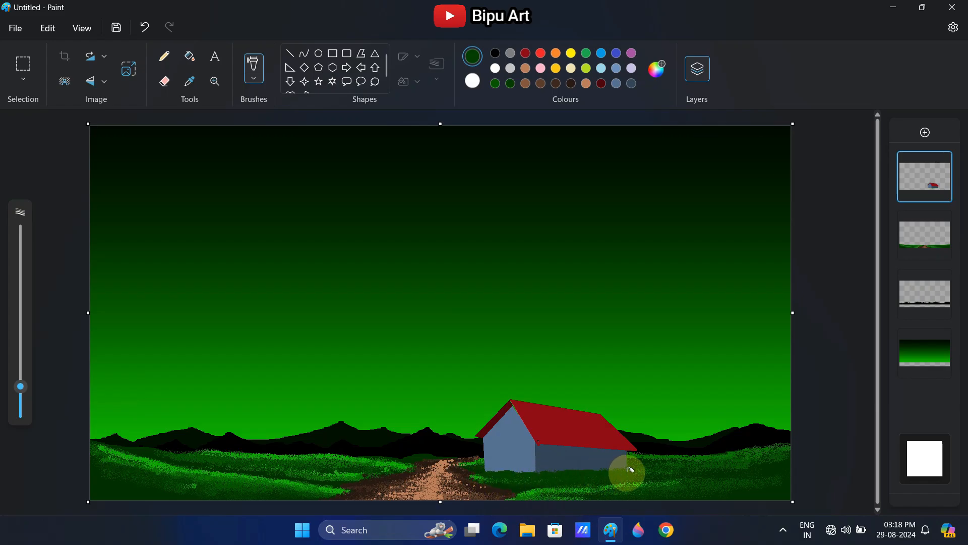
left_click(656, 69)
left_click_drag(523, 230, 522, 250)
left_click(445, 429)
mouse_move(508, 465)
left_mouse_down()
mouse_move(625, 470)
mouse_move(536, 474)
mouse_move(609, 473)
mouse_move(617, 481)
mouse_move(494, 473)
mouse_move(594, 485)
mouse_move(600, 480)
mouse_move(504, 483)
mouse_move(542, 483)
mouse_move(487, 474)
left_mouse_up()
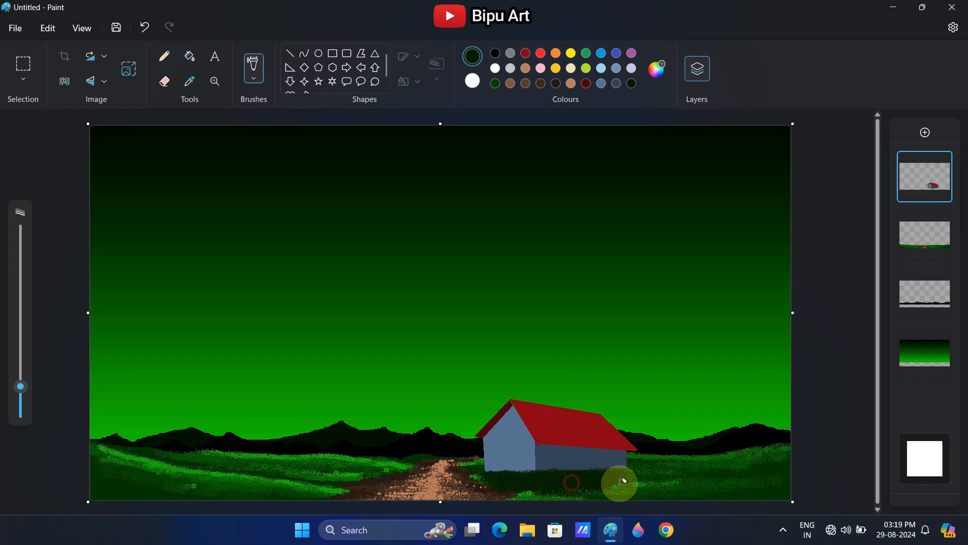
Shade the lower corners of the meadow with a larger brush, then the left meadow's slopes with a smaller one, in very dark green
left_click_drag(19, 386, 18, 363)
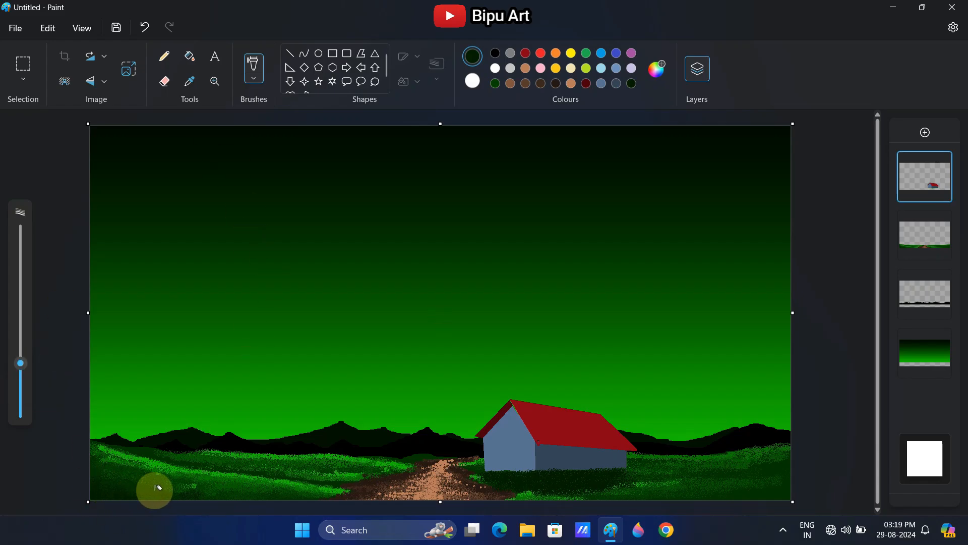
mouse_move(139, 489)
left_mouse_down()
mouse_move(112, 491)
mouse_move(190, 495)
mouse_move(151, 504)
mouse_move(292, 503)
mouse_move(111, 495)
mouse_move(178, 497)
left_mouse_up()
mouse_move(772, 493)
left_mouse_down()
mouse_move(638, 489)
mouse_move(761, 474)
mouse_move(786, 458)
mouse_move(695, 476)
mouse_move(762, 464)
mouse_move(790, 477)
left_mouse_up()
left_click_drag(20, 364, 21, 387)
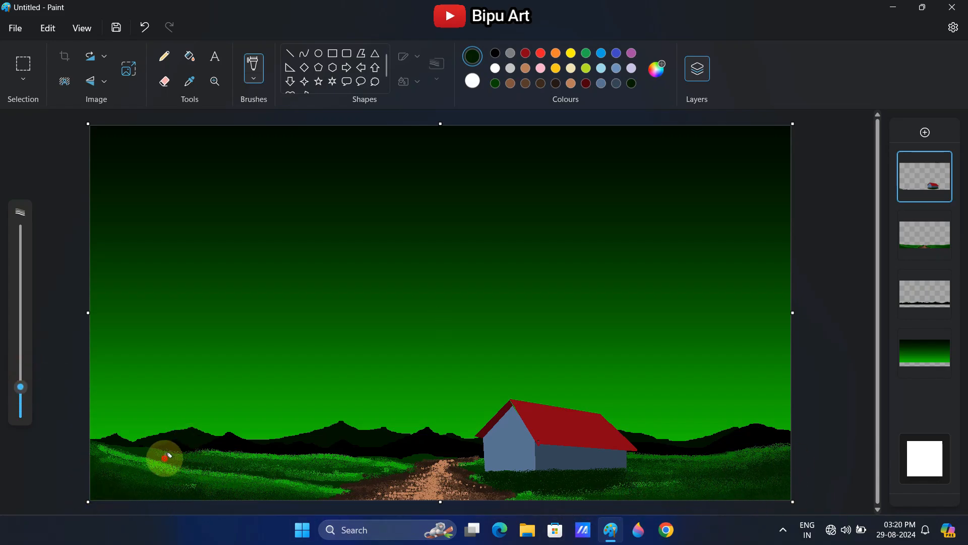
mouse_move(264, 463)
left_mouse_down()
mouse_move(196, 463)
mouse_move(386, 469)
left_mouse_up()
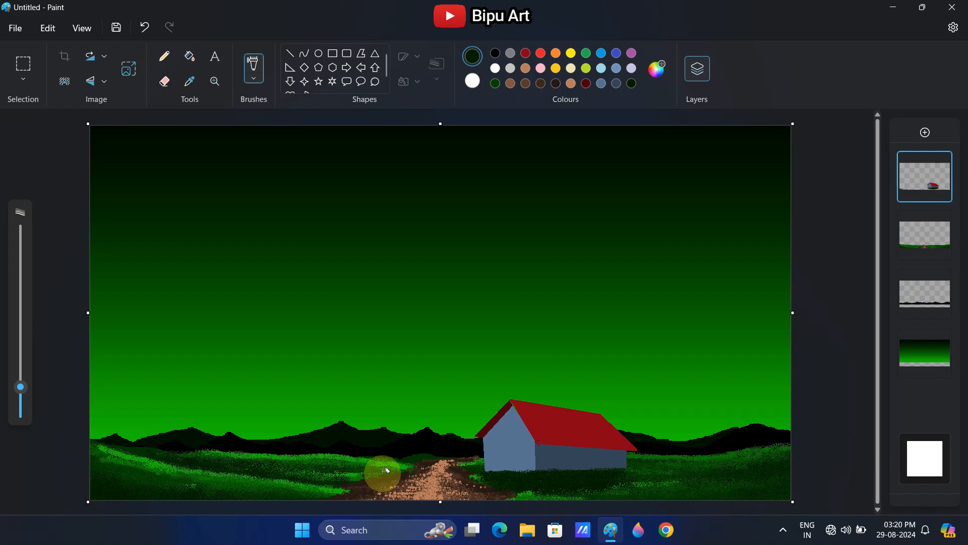
mouse_move(220, 464)
left_mouse_down()
mouse_move(199, 458)
mouse_move(381, 463)
left_mouse_up()
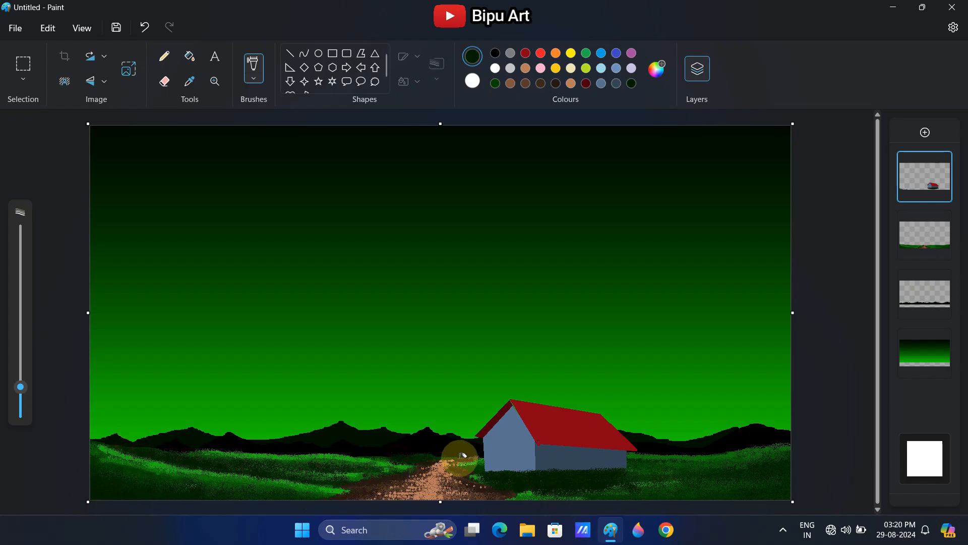
Draw fine grass blades across the right and left meadows with the thinnest pencil in bright green
left_click(188, 84)
left_click(605, 461)
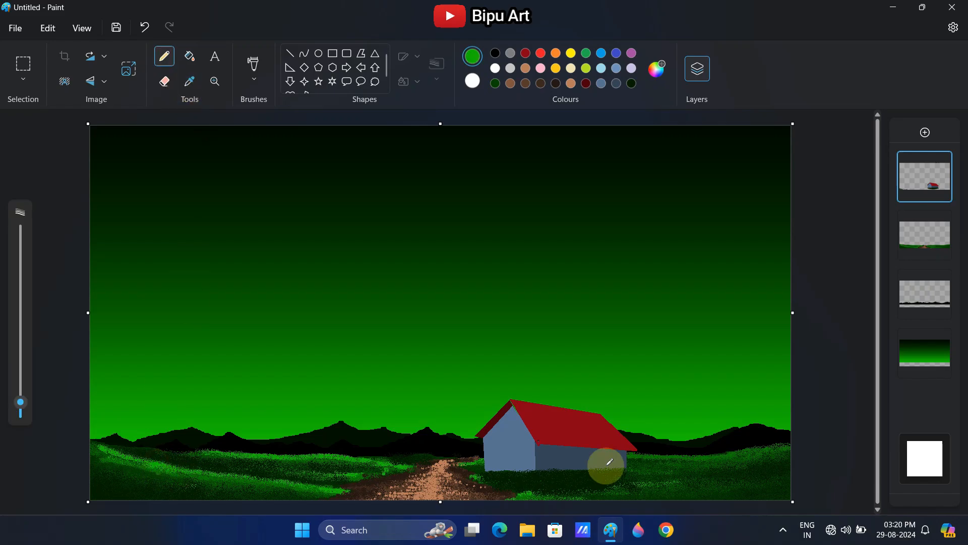
left_click(20, 411)
mouse_move(646, 454)
left_mouse_down()
mouse_move(789, 443)
mouse_move(638, 457)
mouse_move(768, 452)
mouse_move(654, 472)
left_mouse_up()
left_click_drag(156, 481, 156, 475)
left_click_drag(184, 483, 183, 478)
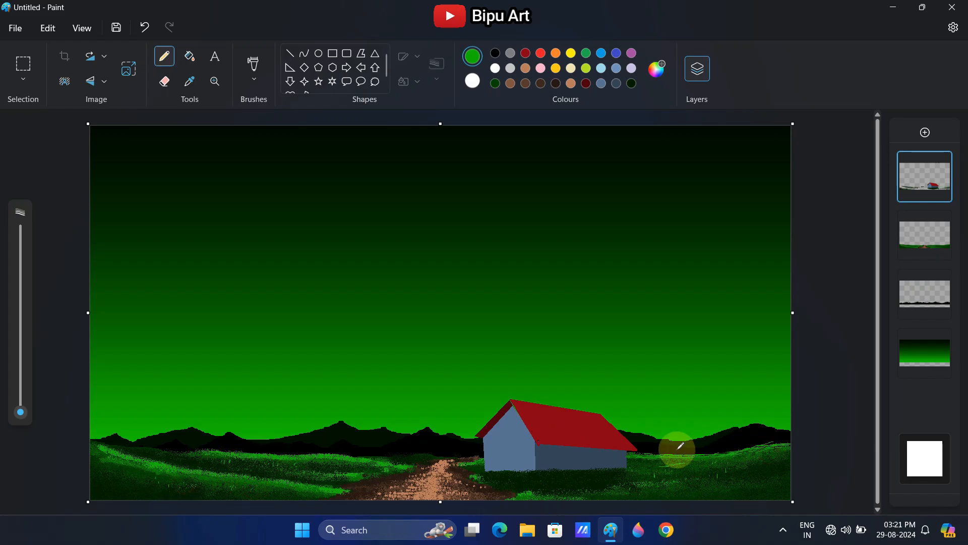
Lengthen the gable strip down to the left and edge the long roof's lower border with lines in the strip's dark red
left_click(191, 82)
left_click(496, 420)
left_click(290, 54)
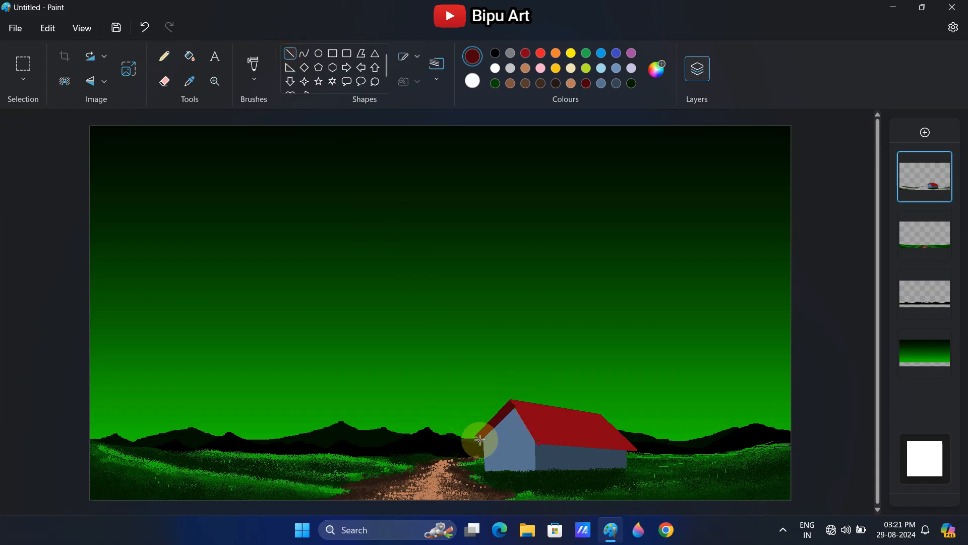
left_click_drag(470, 440, 508, 402)
left_click_drag(468, 440, 480, 439)
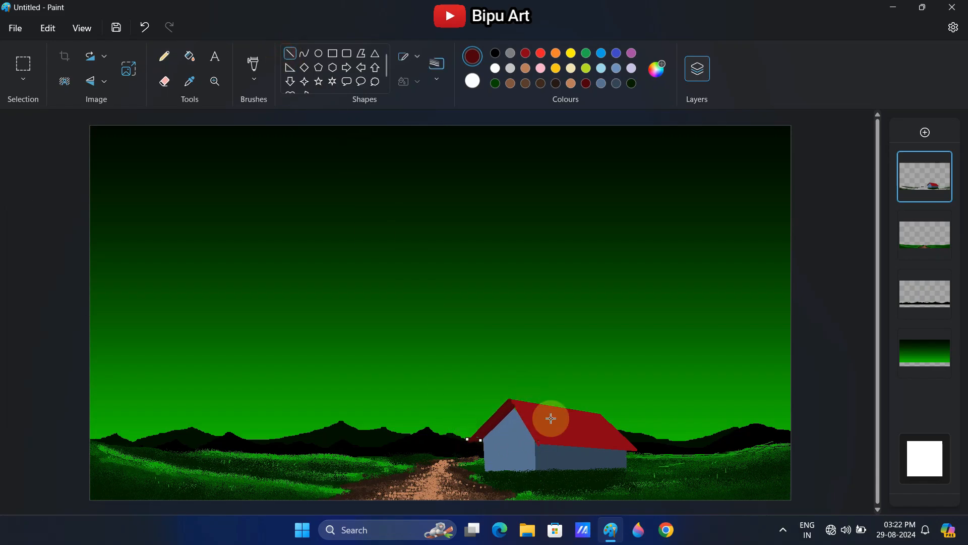
scroll(583, 429, "up", 2)
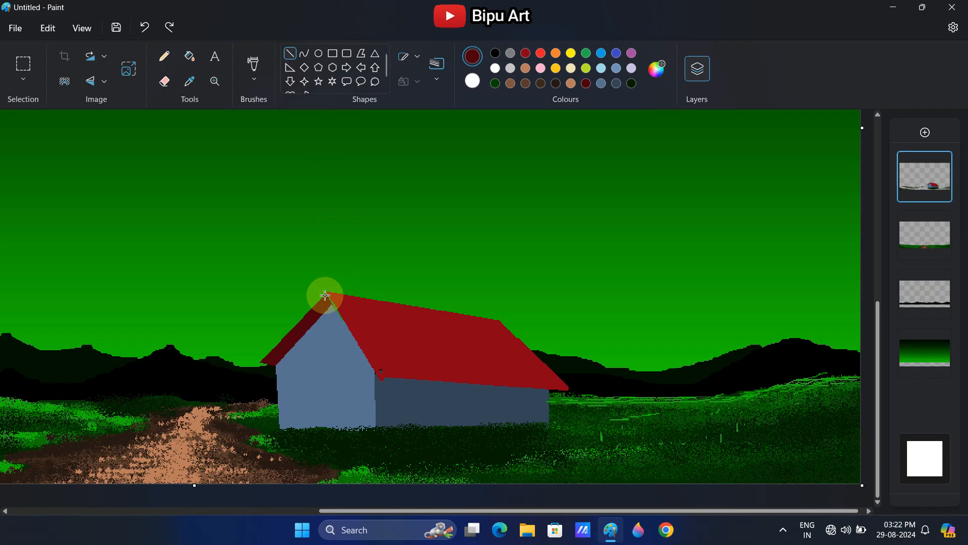
left_click(436, 65)
left_click(448, 139)
mouse_move(328, 293)
left_mouse_down()
mouse_move(334, 305)
mouse_move(274, 366)
mouse_move(302, 316)
mouse_move(251, 368)
left_mouse_up()
left_click(261, 362)
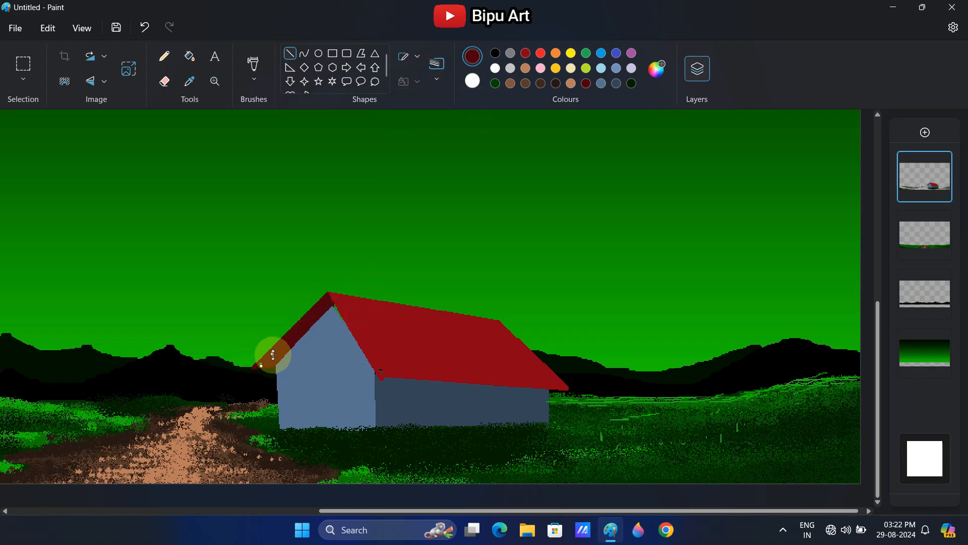
left_click_drag(380, 378, 568, 390)
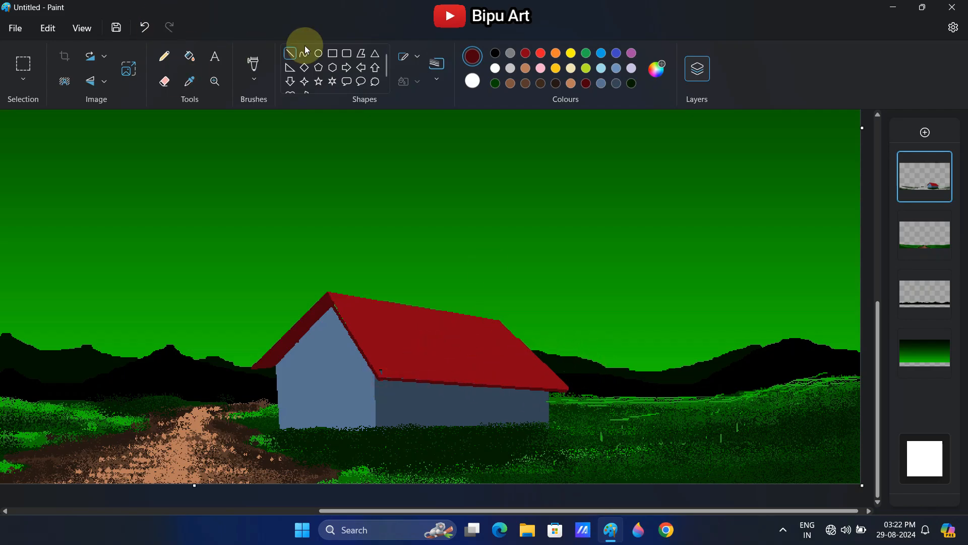
Divide the front wall with a diagonal line and fill its upper part with the darker grey-blue
left_click(617, 83)
left_click_drag(277, 365, 363, 428)
left_click(190, 56)
left_click(335, 352)
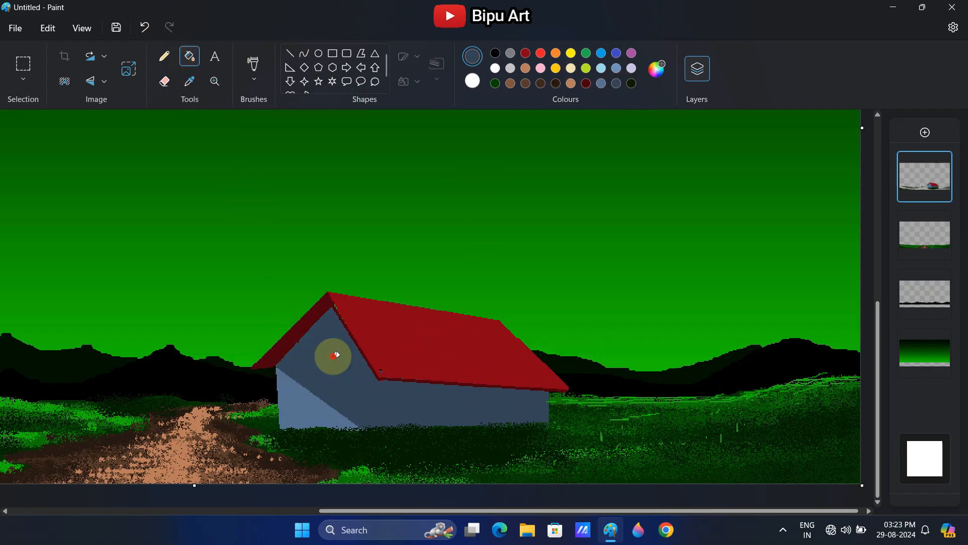
Mix a darker blue-grey, redraw the wall corner line with it and fill the side wall
left_click(657, 69)
left_click(519, 225)
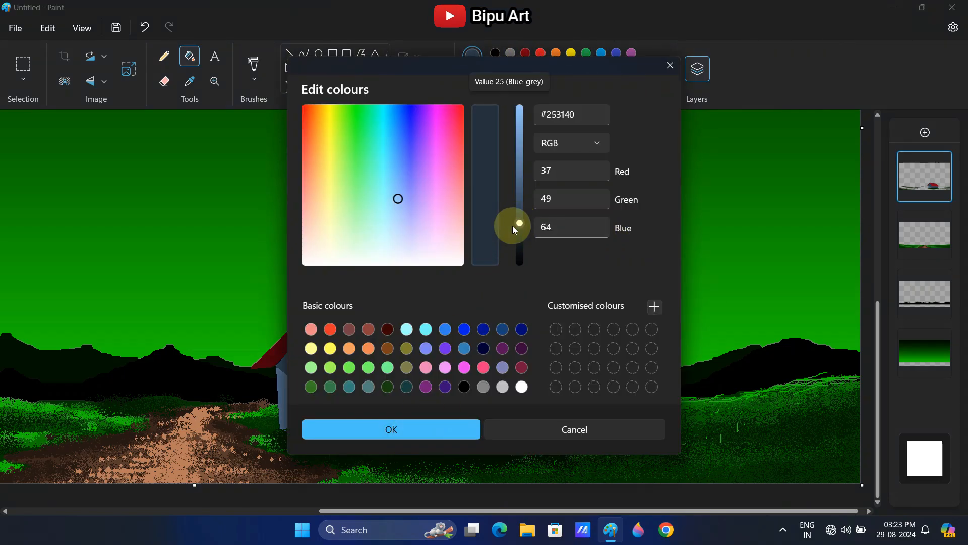
left_click(414, 429)
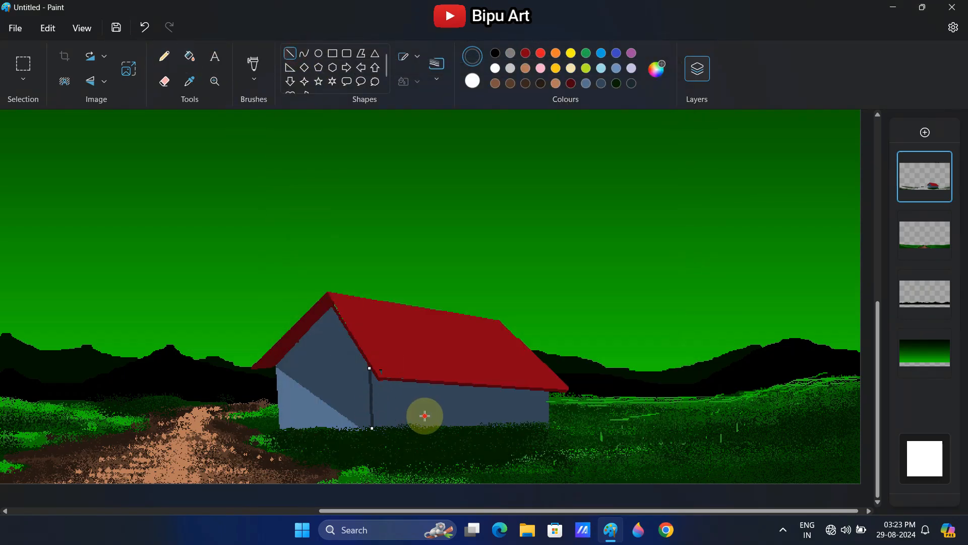
left_click(409, 410)
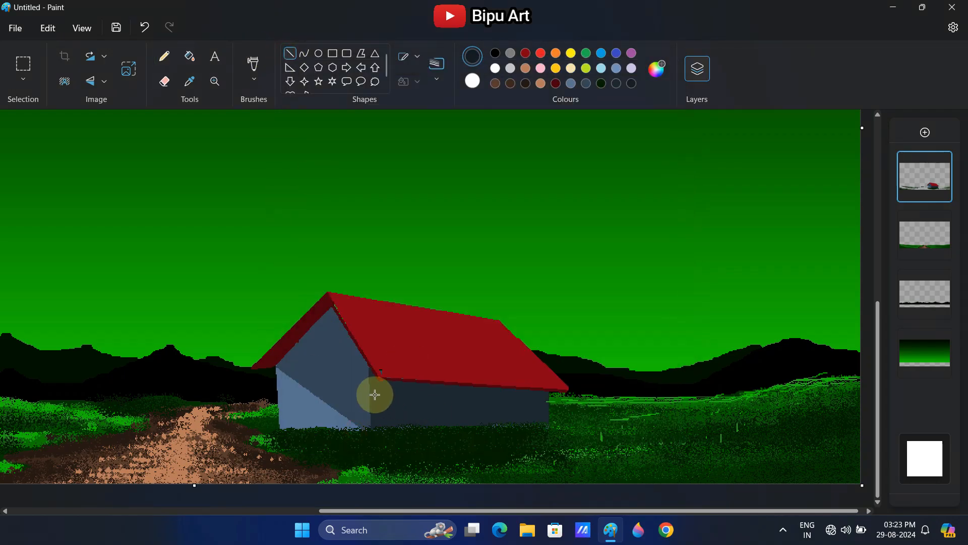
Draw a near-black blue line below the eave, close its gap at the wall corner and fill the shadow strip above it
left_click_drag(372, 393, 550, 399)
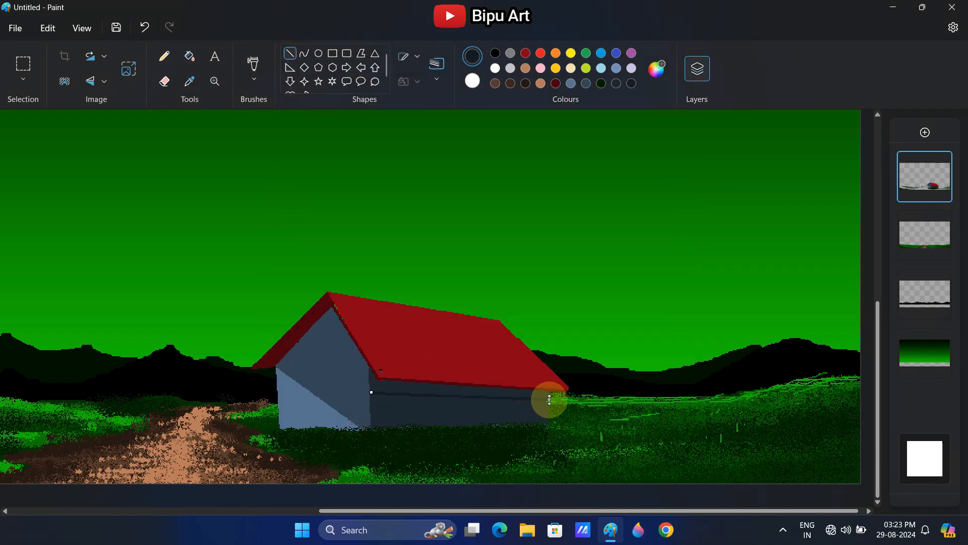
left_click(189, 56)
left_click(403, 389)
key("ctrl+z")
left_click(164, 56)
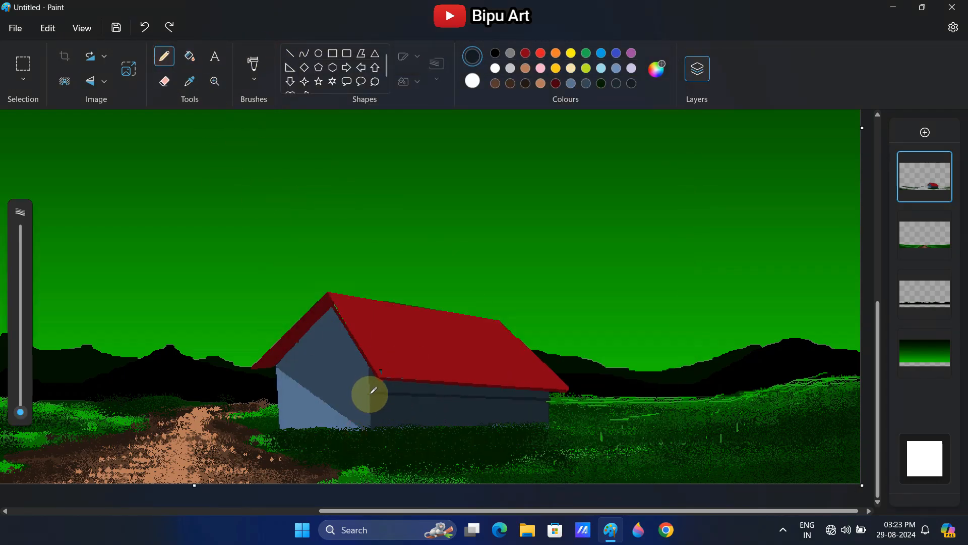
left_click(370, 393)
left_click(190, 56)
left_click(414, 386)
Mix a red slightly brighter than the roof's red
left_click(214, 82)
right_click(270, 256)
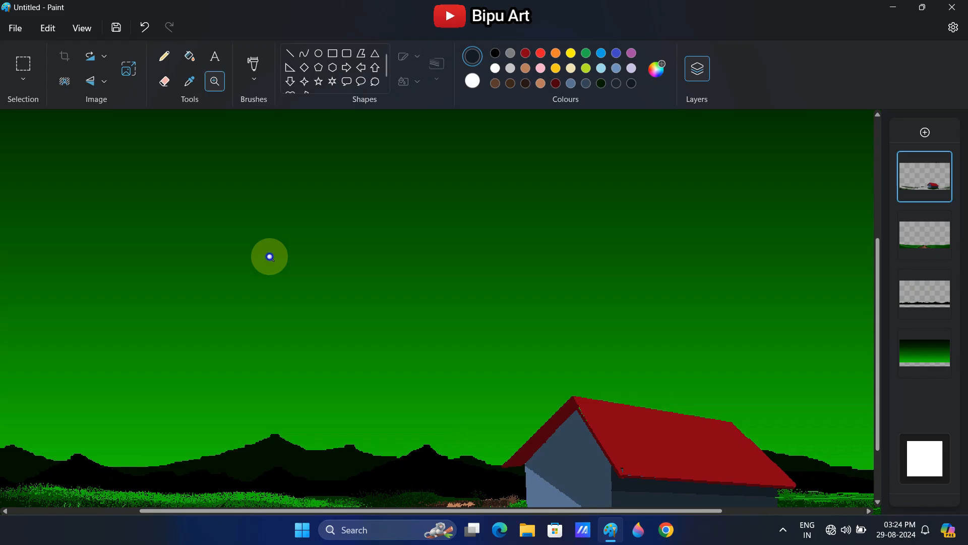
left_click(160, 57)
left_click(834, 352)
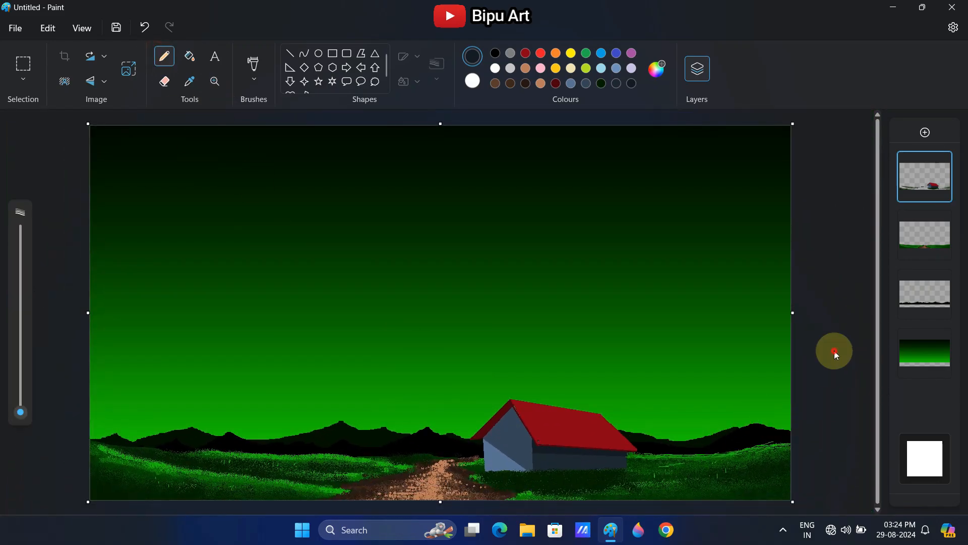
left_click(79, 27)
mouse_move(144, 52)
left_click(199, 108)
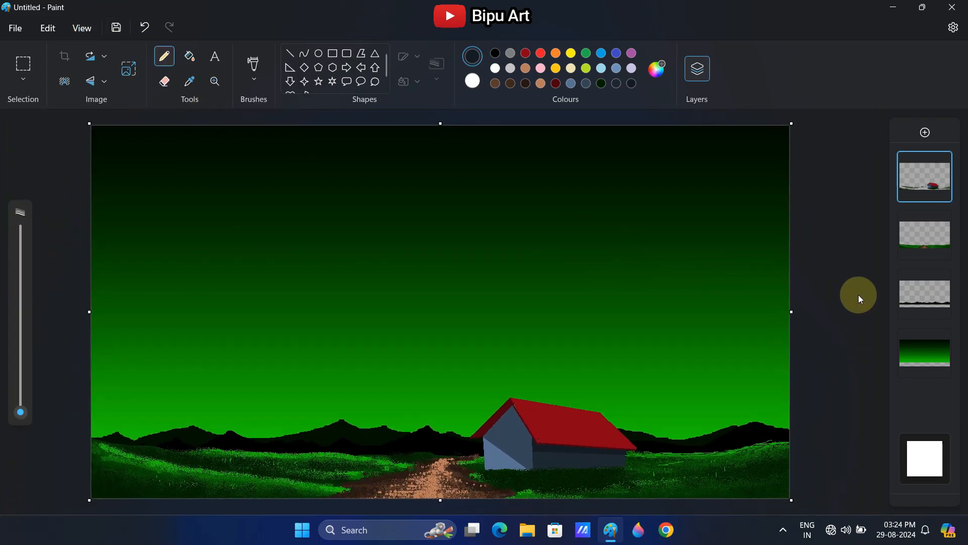
double_click(556, 85)
left_click(527, 164)
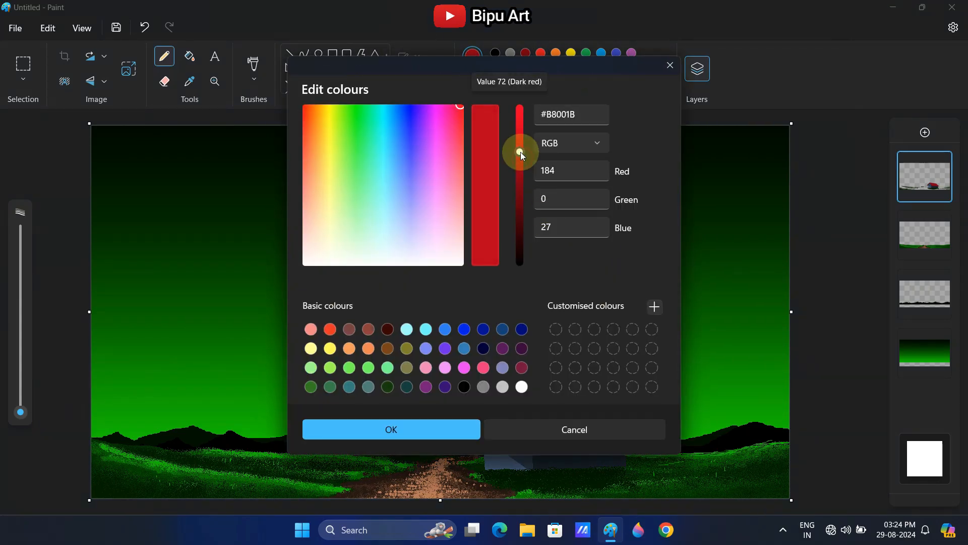
left_click(391, 429)
left_click_drag(525, 409, 552, 419)
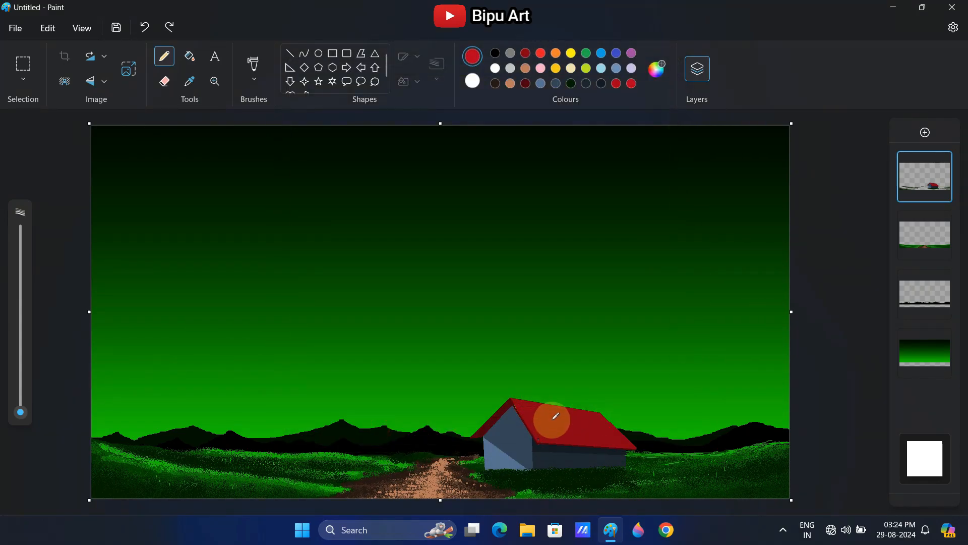
left_click_drag(20, 412, 20, 410)
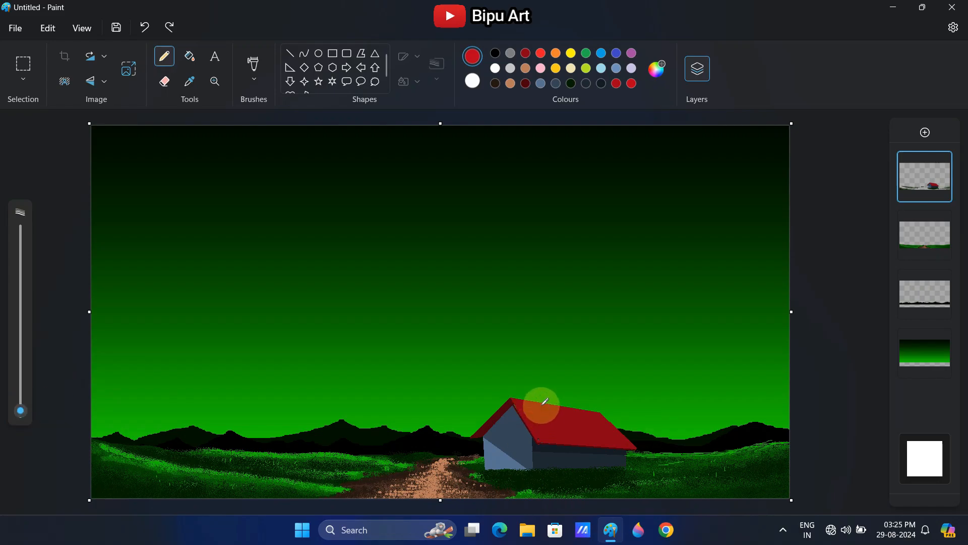
left_click(214, 81)
left_click(613, 430)
left_click(164, 56)
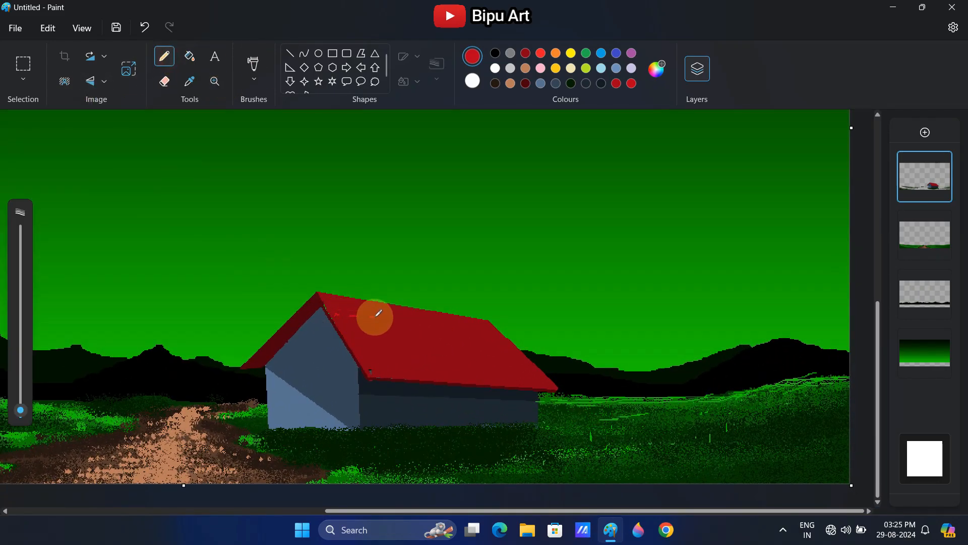
left_click_drag(378, 313, 473, 319)
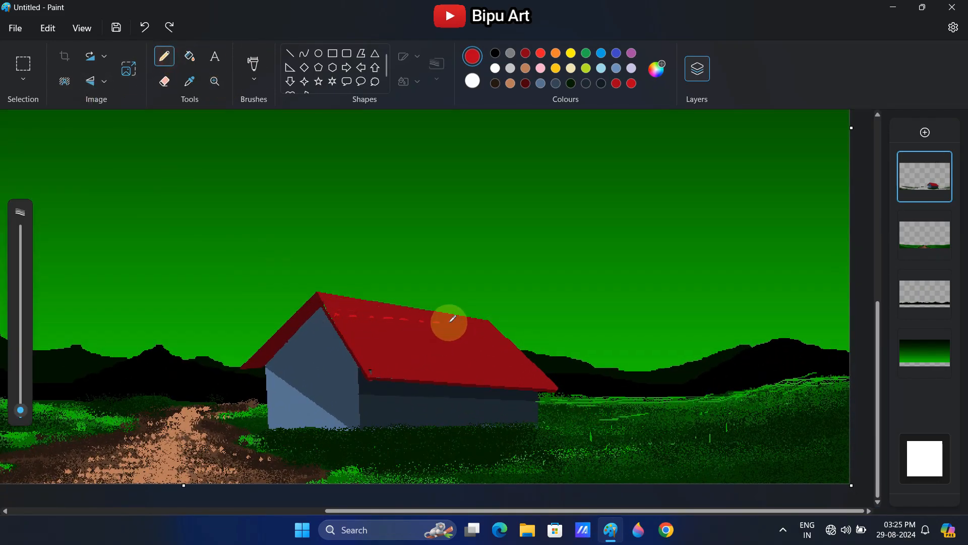
Draw a straight light red line across the upper part of the long roof, parallel to its ridge
left_click_drag(331, 311, 484, 334)
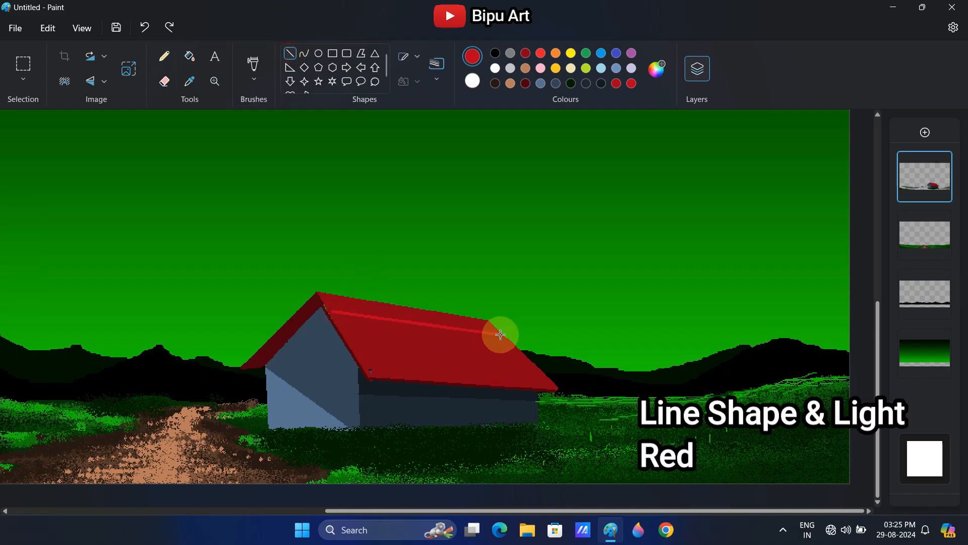
left_click(431, 356)
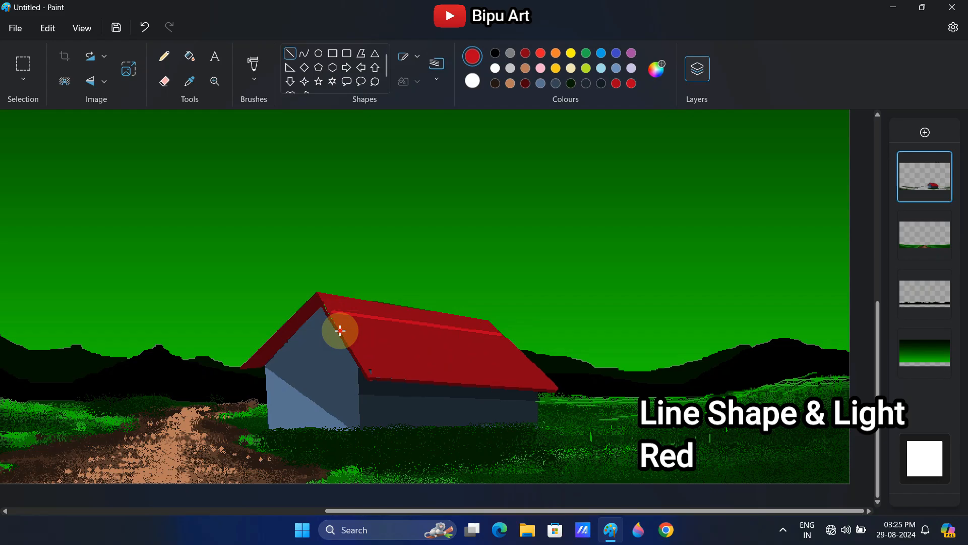
Draw three more straight light red lines across the long roof, parallel to the first, and one along its ridge
left_click_drag(341, 331, 515, 355)
left_click(494, 360)
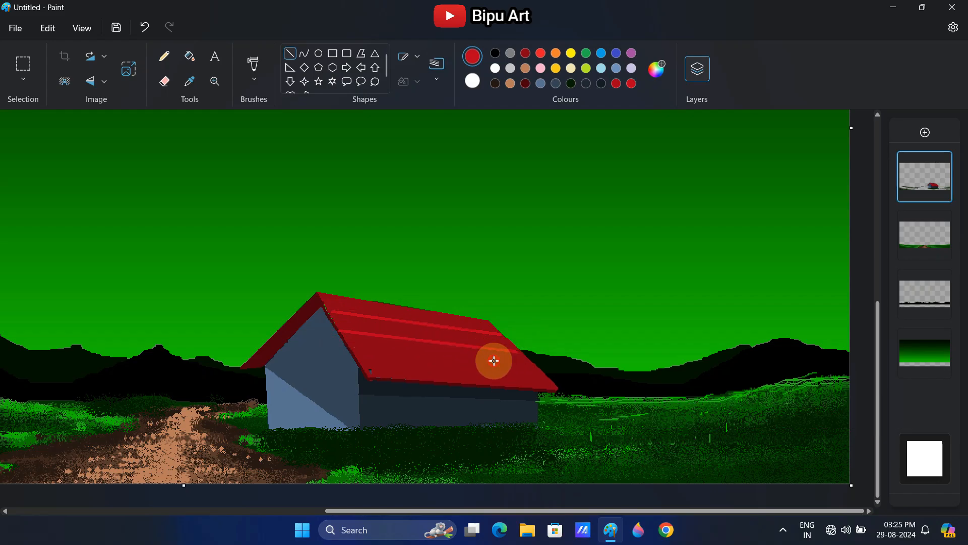
left_click_drag(354, 350, 542, 372)
left_click(473, 365)
left_click_drag(365, 367, 550, 382)
left_click(328, 303)
left_click_drag(319, 294, 489, 322)
left_click(508, 301)
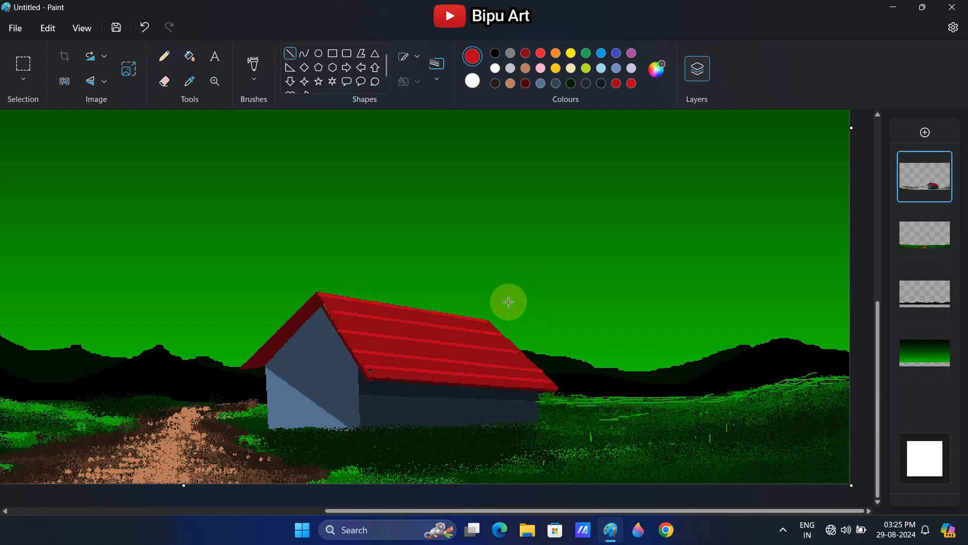
Sample the roof's darker red and cut spaced gaps in the uppermost light red line below the ridge with the Pencil
left_click(193, 84)
left_click(377, 284)
left_click_drag(350, 313, 429, 325)
left_click(161, 56)
left_click(22, 407)
left_click(452, 328)
left_click(482, 332)
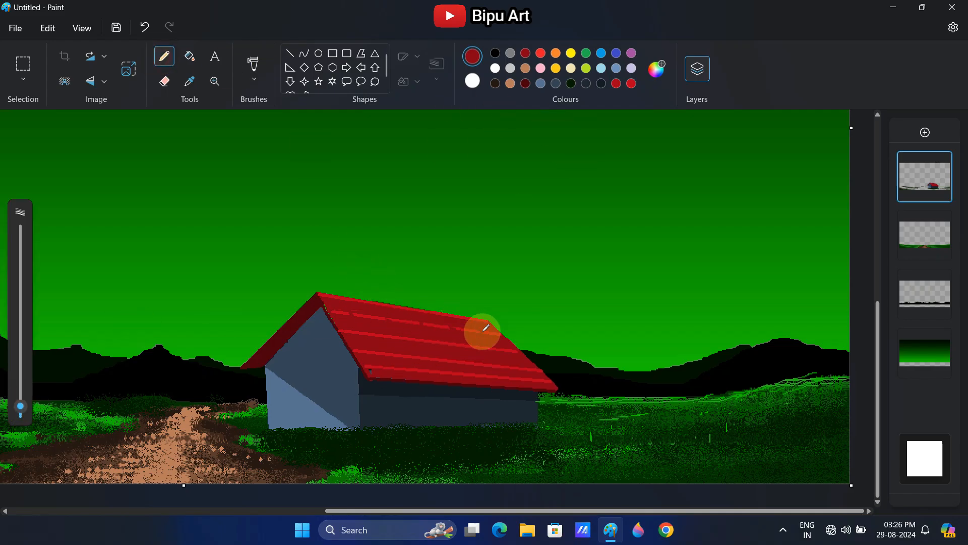
Cut spaced gaps in the second light red roof line with the same dark red
left_click(377, 335)
left_click(409, 339)
left_click(438, 343)
left_click(475, 346)
left_click(510, 351)
Break the third and lowest light red roof lines into dashes with the dark red Pencil
left_click(397, 355)
left_click(427, 359)
left_click(463, 362)
left_click(493, 364)
left_click(527, 367)
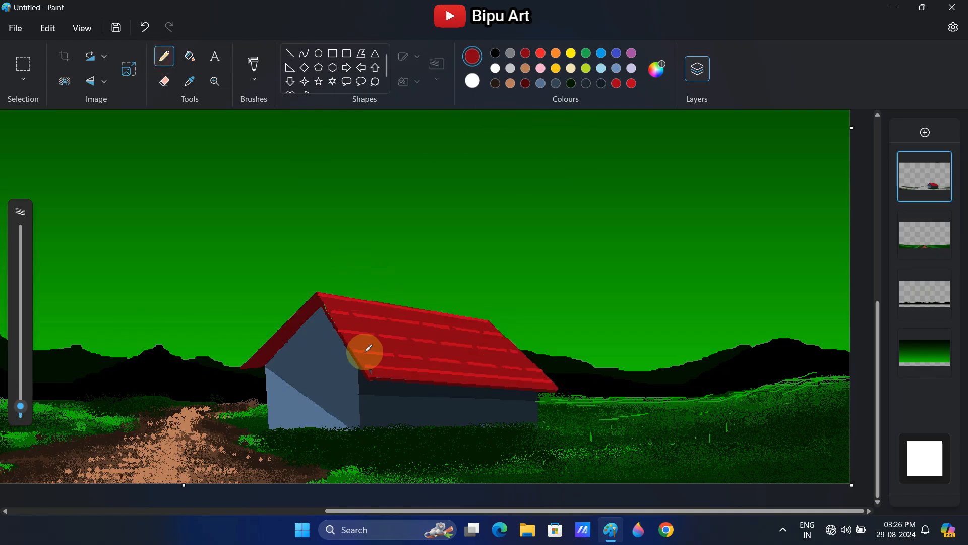
left_click(369, 352)
left_click(389, 371)
left_click(415, 373)
left_click(444, 374)
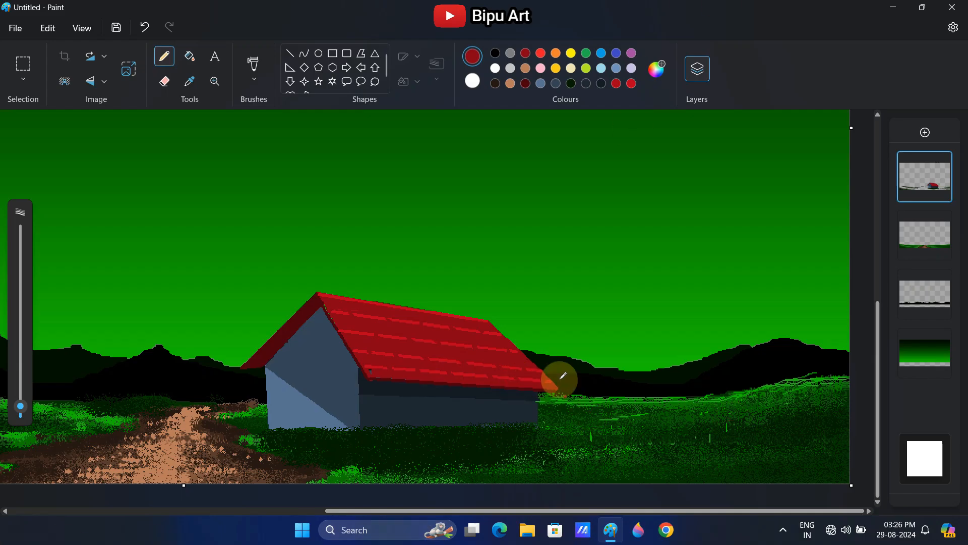
Draw a 3px light red line along the sloping outer edge of the roof above the front gable
left_click(631, 84)
left_click(291, 53)
left_click(437, 63)
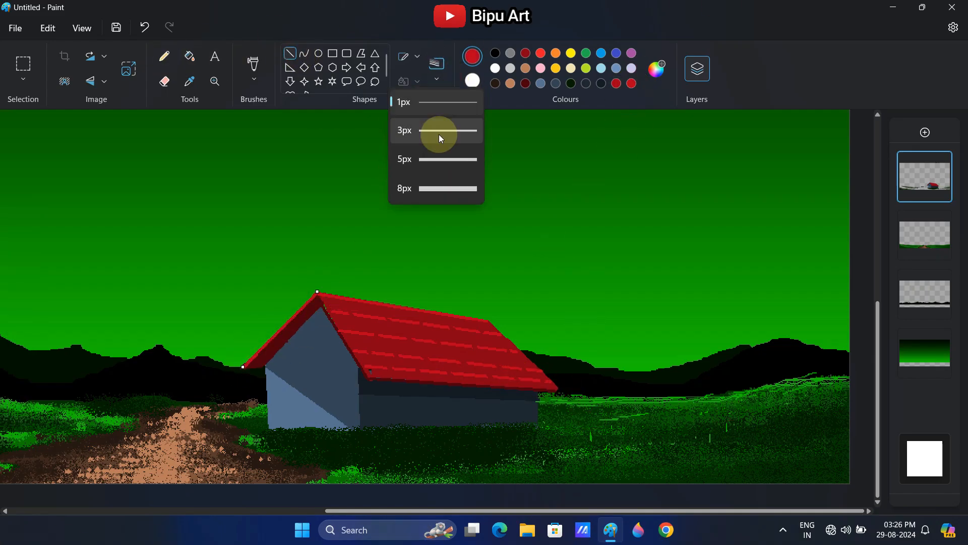
left_click(439, 134)
Add a new layer and draw a thin, straight black tree trunk in the left meadow with the Pencil
left_click(215, 82)
right_click(544, 354)
left_click(82, 29)
mouse_move(109, 50)
left_click(217, 103)
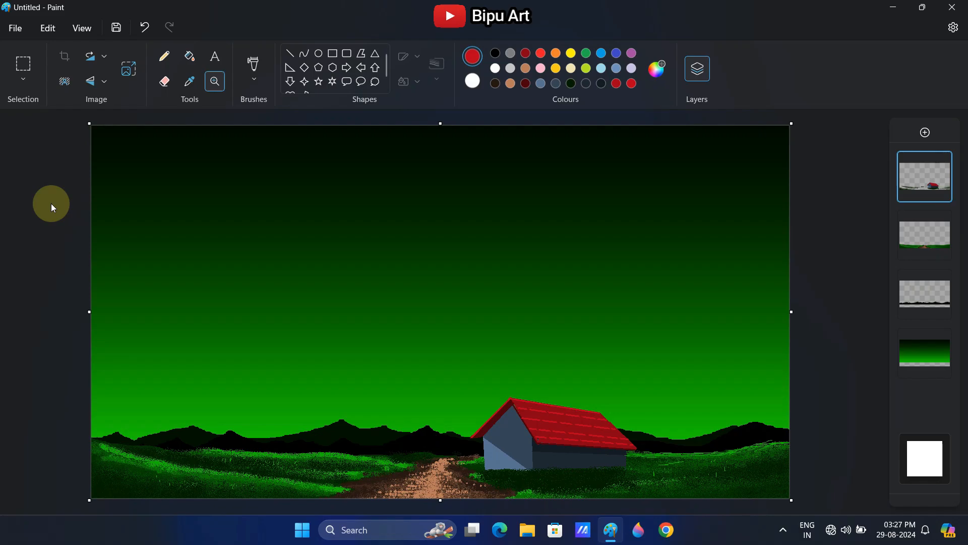
left_click(164, 56)
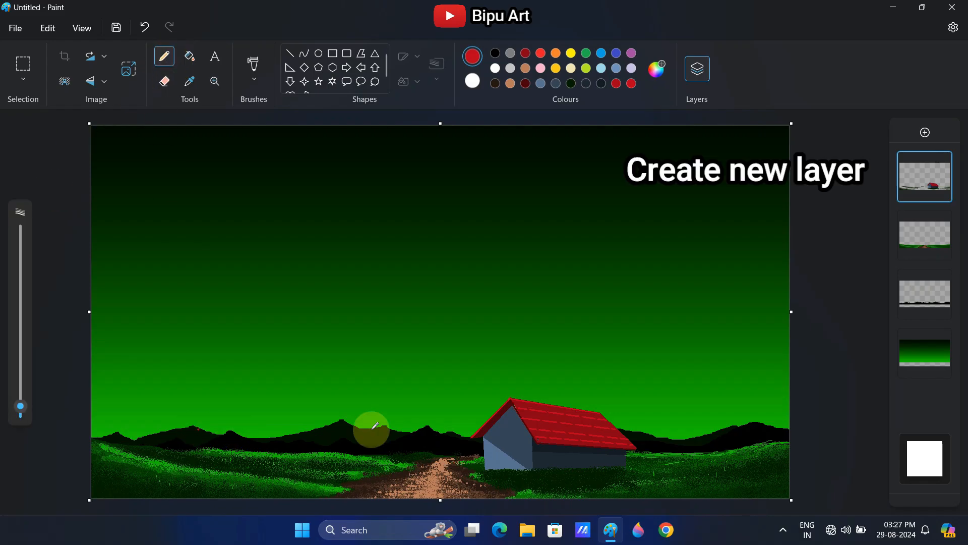
left_click(926, 133)
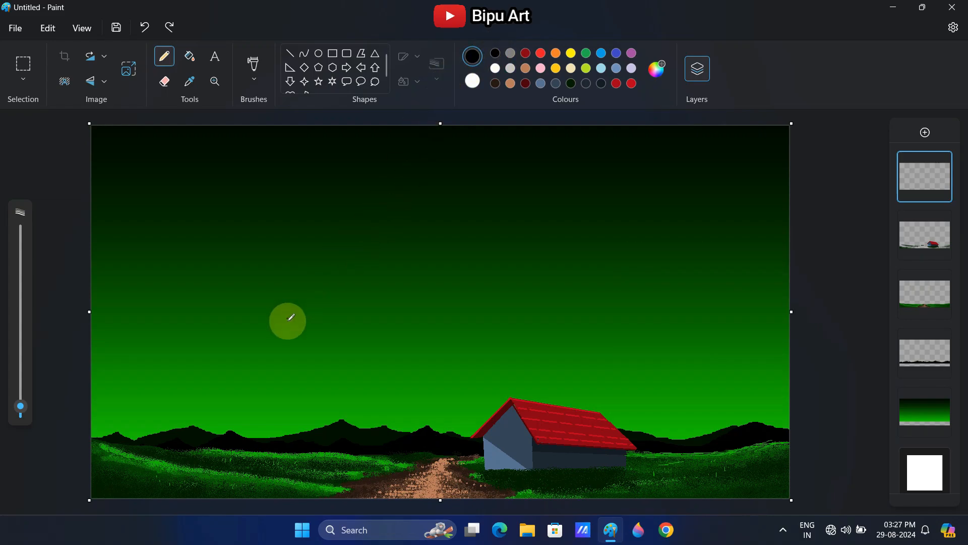
left_click_drag(163, 270, 163, 468)
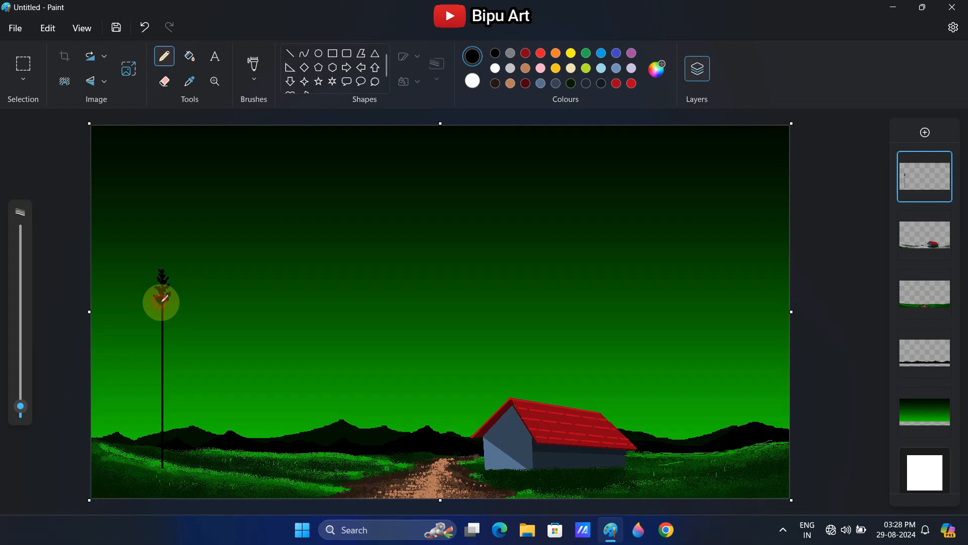
Draw black conifer branches down the upper part of the trunk, widening them gradually towards the middle
left_click(214, 81)
left_click(158, 329)
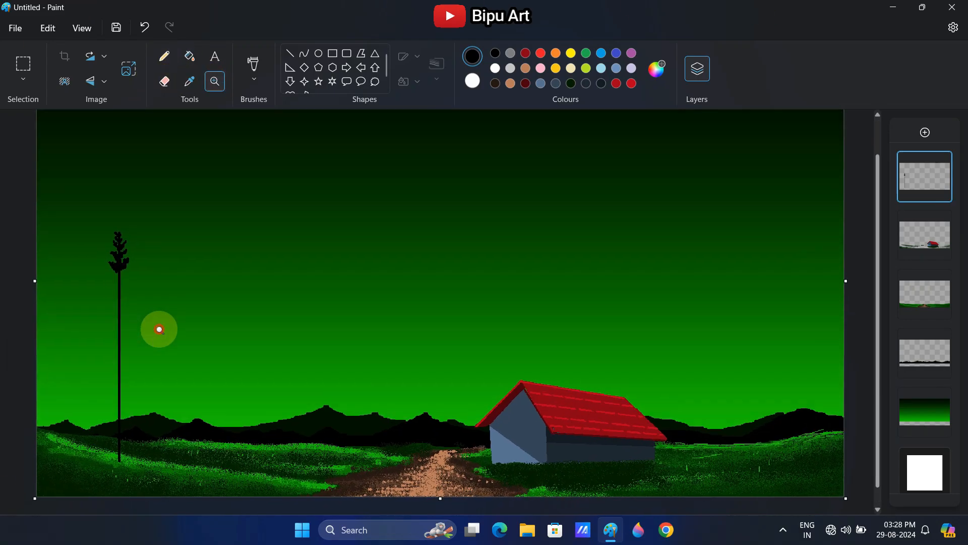
scroll(101, 307, "down", 1)
left_click(164, 55)
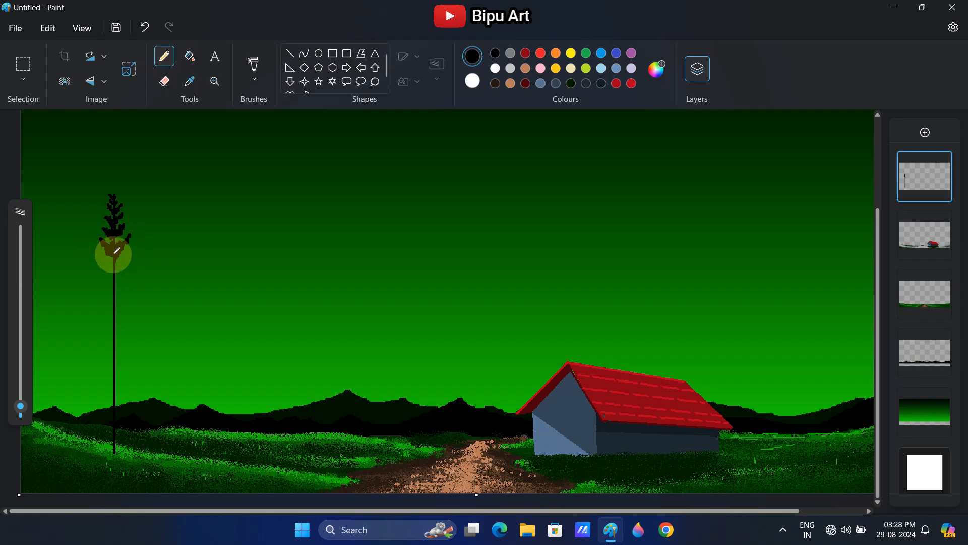
mouse_move(116, 262)
left_mouse_down()
mouse_move(95, 258)
mouse_move(110, 290)
mouse_move(129, 276)
mouse_move(101, 284)
mouse_move(112, 298)
mouse_move(126, 280)
mouse_move(107, 307)
mouse_move(95, 306)
mouse_move(114, 301)
mouse_move(119, 312)
mouse_move(138, 288)
mouse_move(122, 321)
left_mouse_up()
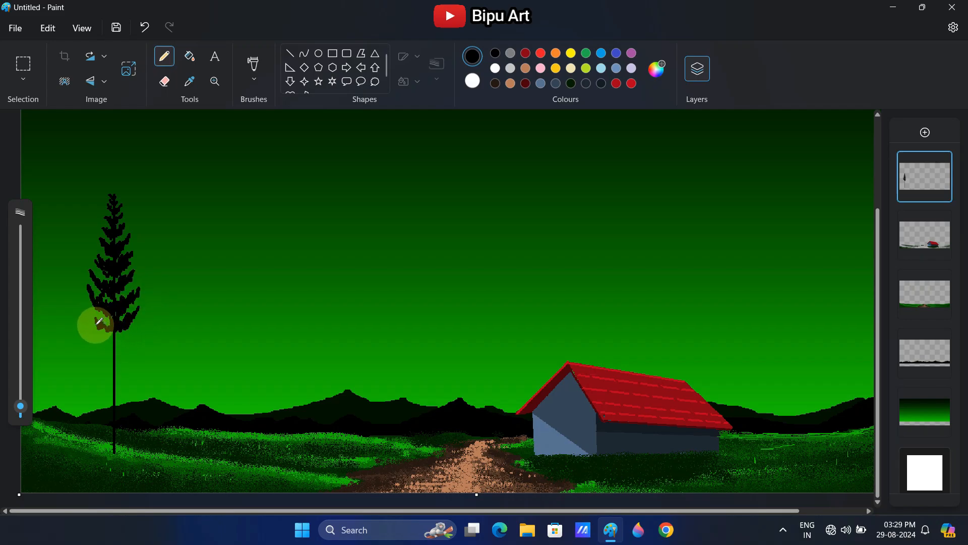
mouse_move(89, 304)
left_mouse_down()
mouse_move(114, 339)
mouse_move(142, 305)
mouse_move(105, 345)
mouse_move(138, 334)
mouse_move(107, 346)
mouse_move(80, 331)
left_mouse_up()
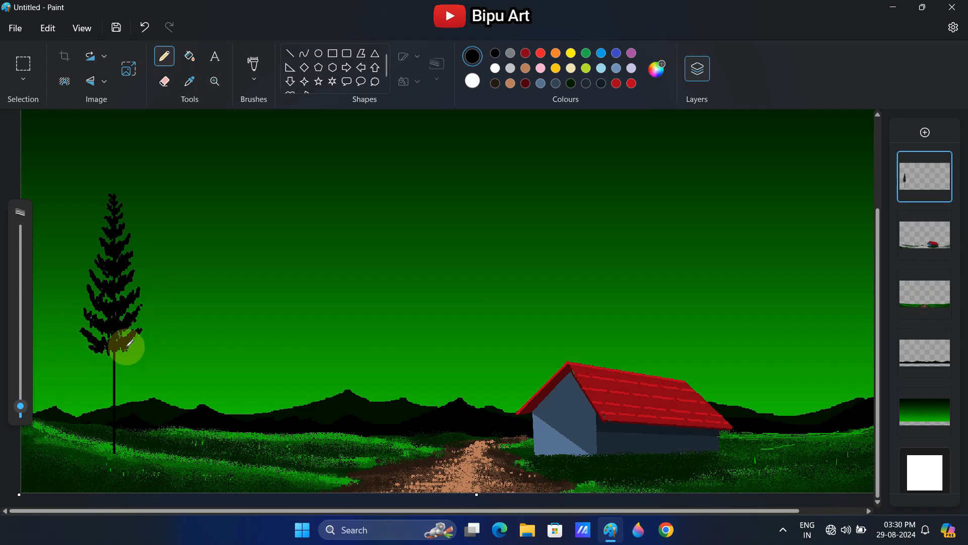
Fill the lower trunk with wider, denser black branches down to the grass and extend the tree's pointed tip
mouse_move(132, 351)
left_mouse_down()
mouse_move(86, 357)
mouse_move(107, 364)
mouse_move(86, 356)
mouse_move(109, 390)
mouse_move(134, 372)
mouse_move(86, 372)
mouse_move(129, 372)
mouse_move(96, 404)
mouse_move(82, 402)
mouse_move(122, 396)
mouse_move(80, 392)
mouse_move(117, 422)
mouse_move(73, 412)
mouse_move(136, 424)
mouse_move(104, 399)
left_mouse_up()
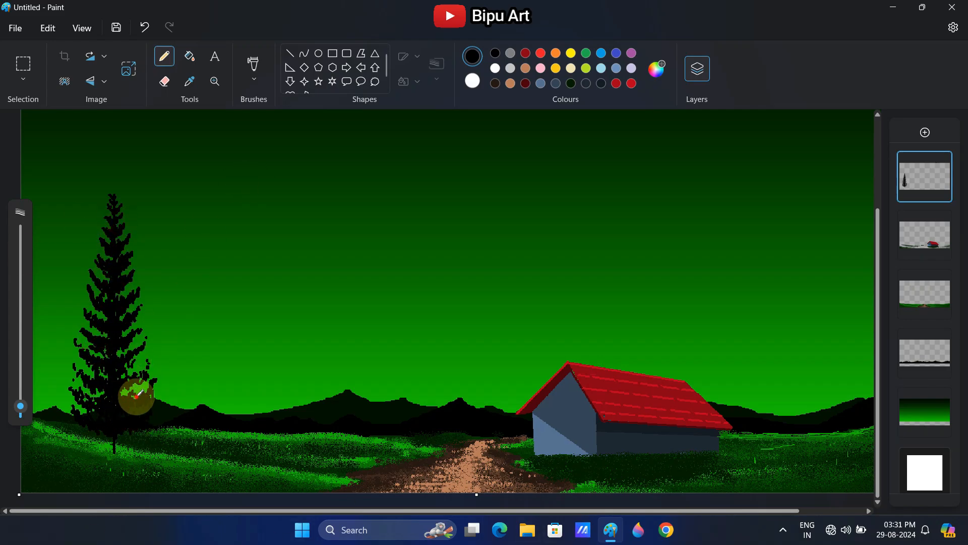
left_click_drag(104, 439, 110, 445)
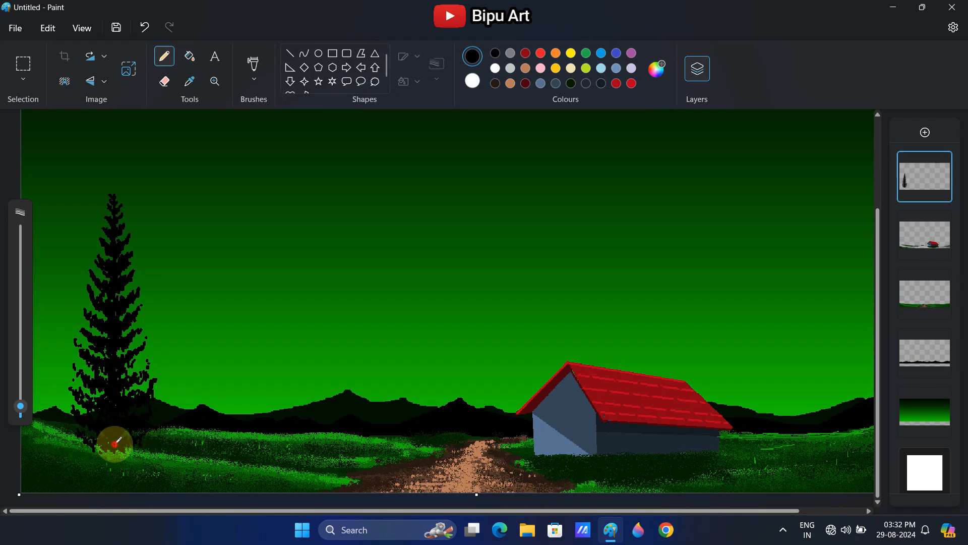
mouse_move(82, 441)
left_mouse_down()
mouse_move(79, 434)
mouse_move(119, 448)
left_mouse_up()
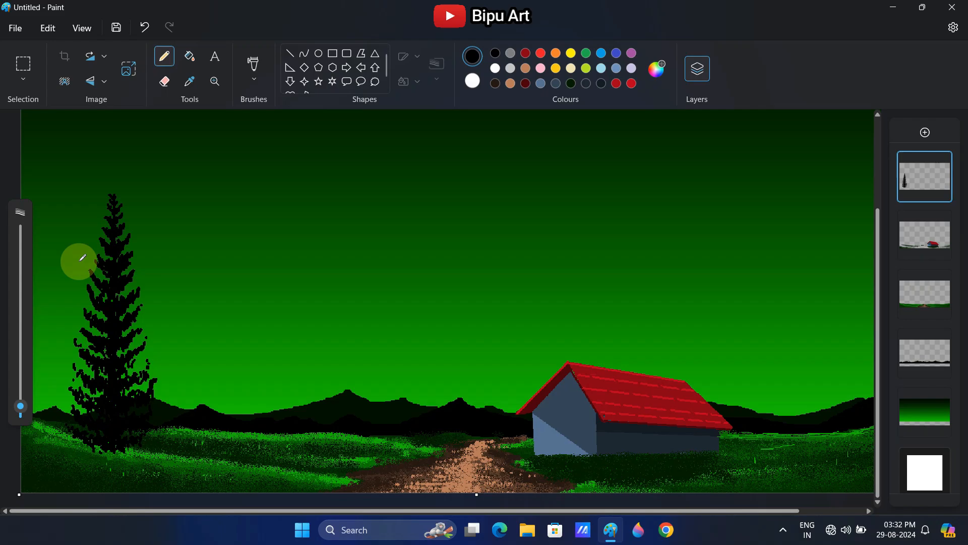
left_click_drag(111, 184, 114, 192)
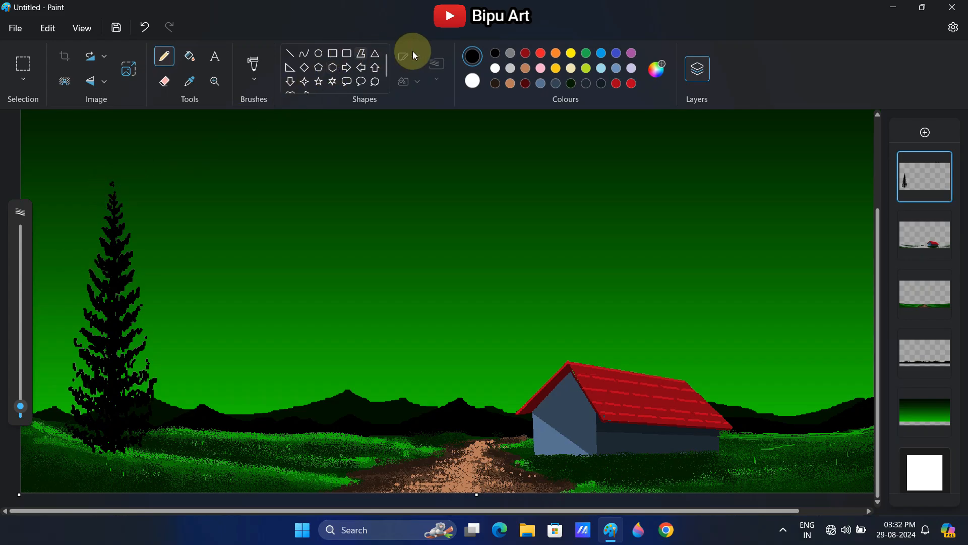
Select the finished tree, place a copy just to its right and make the copy slightly smaller
left_click(83, 29)
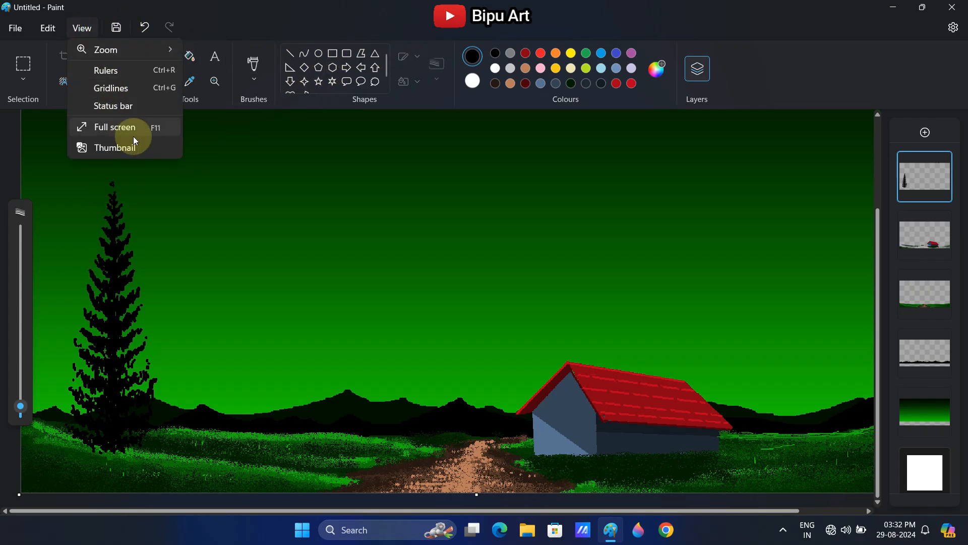
mouse_move(166, 49)
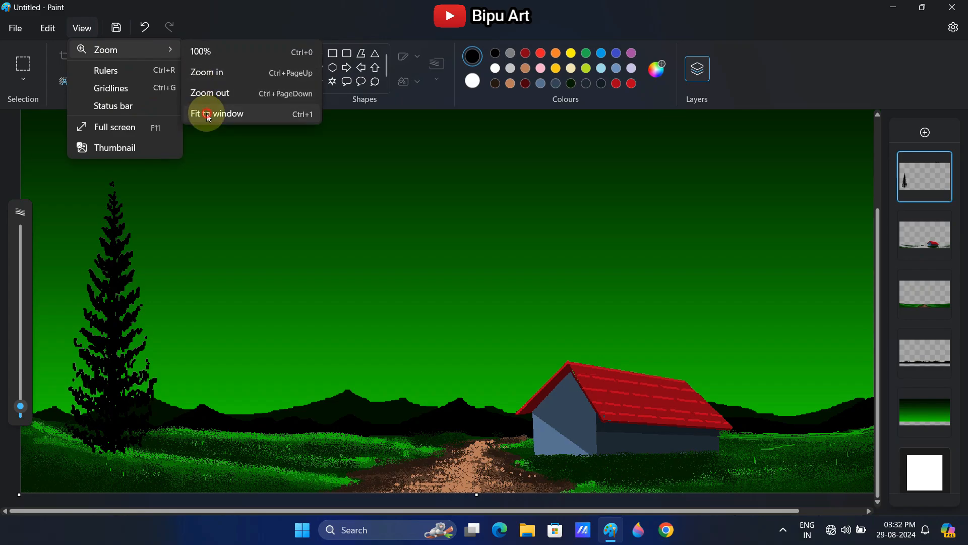
left_click(205, 113)
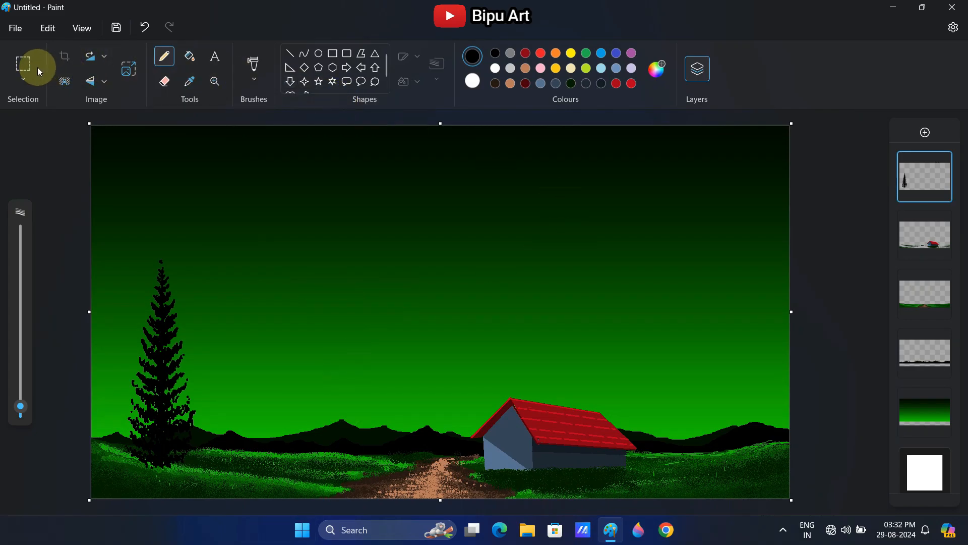
left_click(25, 61)
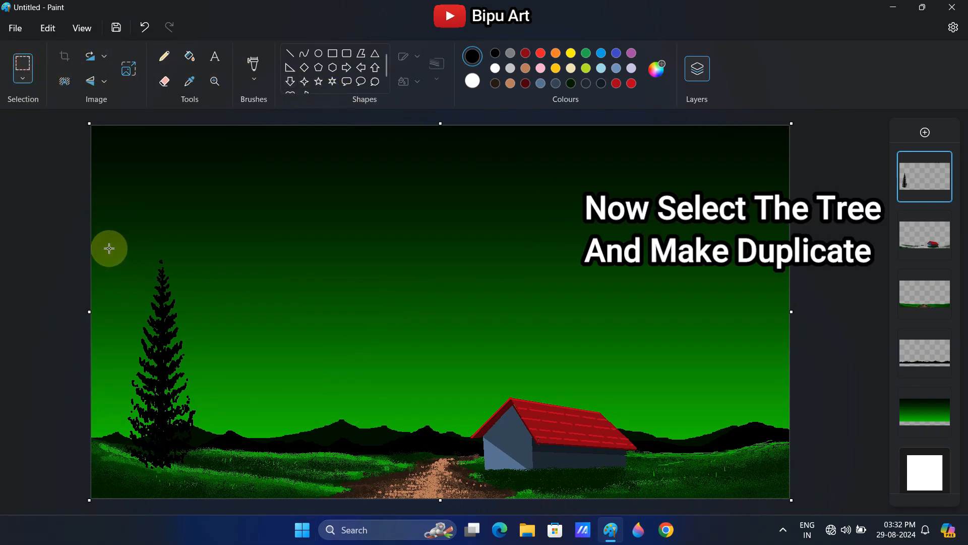
left_click_drag(107, 241, 211, 479)
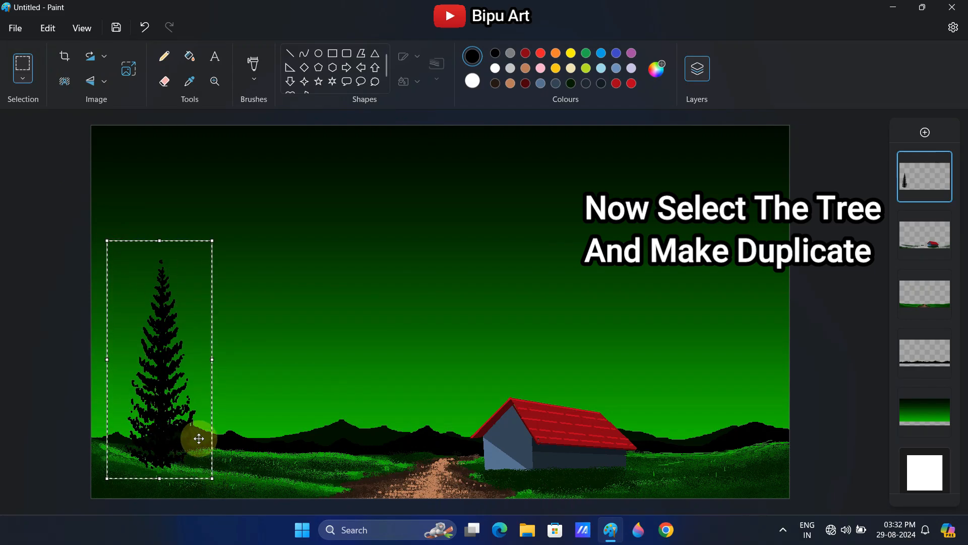
left_click_drag(167, 421, 213, 427)
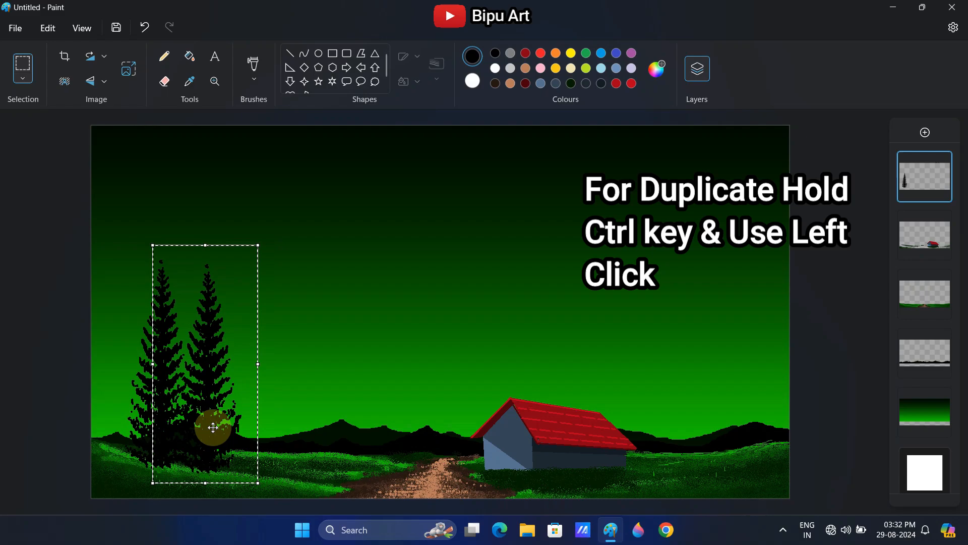
left_click_drag(153, 244, 158, 270)
Add a third, much smaller copy of the tree to the right of the first two
left_click_drag(232, 406, 241, 375)
left_click_drag(209, 259, 253, 312)
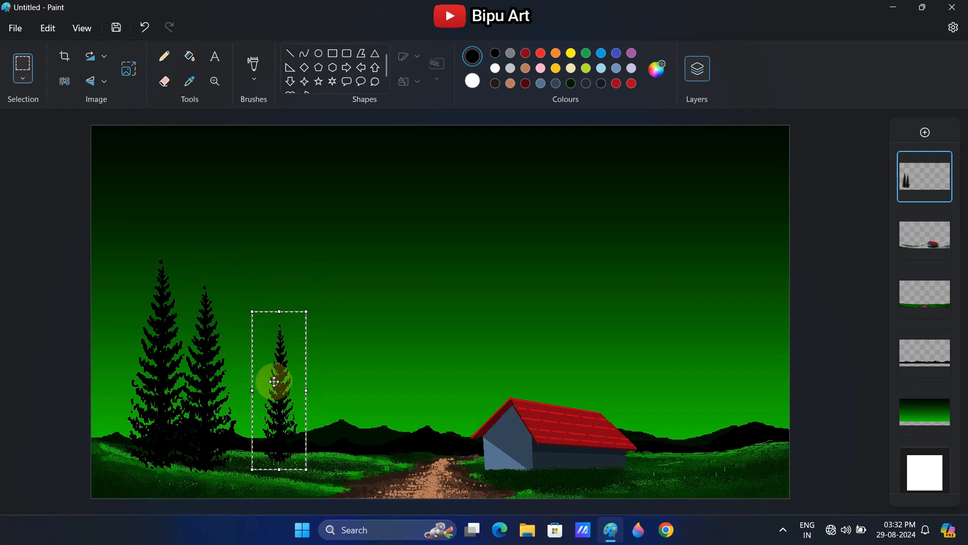
mouse_move(274, 380)
left_mouse_down()
mouse_move(246, 379)
mouse_move(289, 388)
left_mouse_up()
left_click_drag(258, 310, 257, 320)
left_click_drag(257, 392, 255, 390)
Copy the tree to the right of the house, enlarge it and add a smaller copy beside it
left_click_drag(255, 425, 665, 430, "ctrl")
left_click_drag(665, 326, 664, 264)
left_click_drag(698, 368, 711, 369)
left_click_drag(671, 396, 671, 393)
left_click_drag(672, 394, 702, 395, "ctrl")
left_click_drag(660, 261, 667, 291)
left_click_drag(707, 398, 707, 394)
Add another tree copy farther right and enlarge it into the tallest tree of that group
left_click_drag(720, 404, 746, 402)
left_click_drag(729, 286, 729, 229)
left_click_drag(763, 346, 777, 346)
left_click_drag(739, 370, 739, 373)
left_click_drag(735, 468, 735, 459)
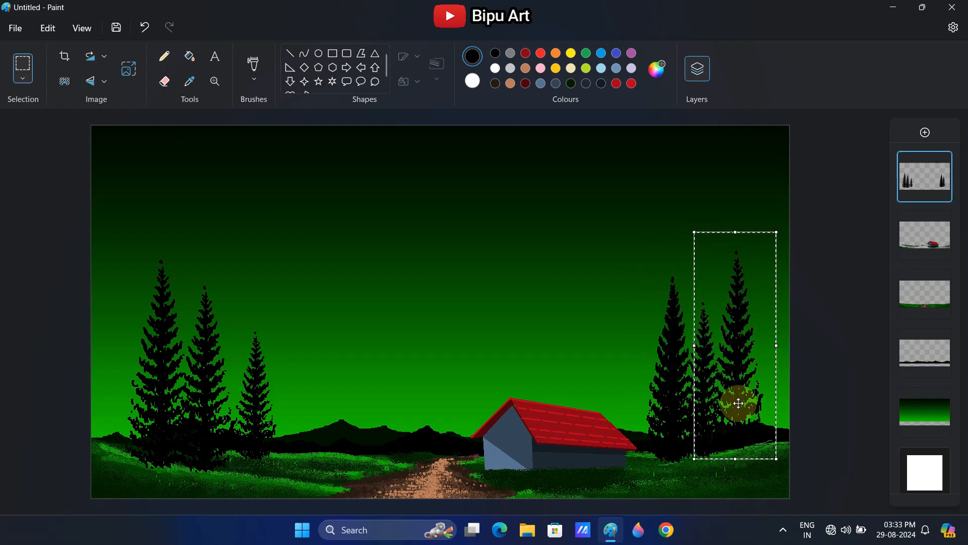
Add a small tree copy near the picture's right edge and another near its left edge
left_click_drag(737, 402, 760, 409)
left_click_drag(717, 239, 740, 321)
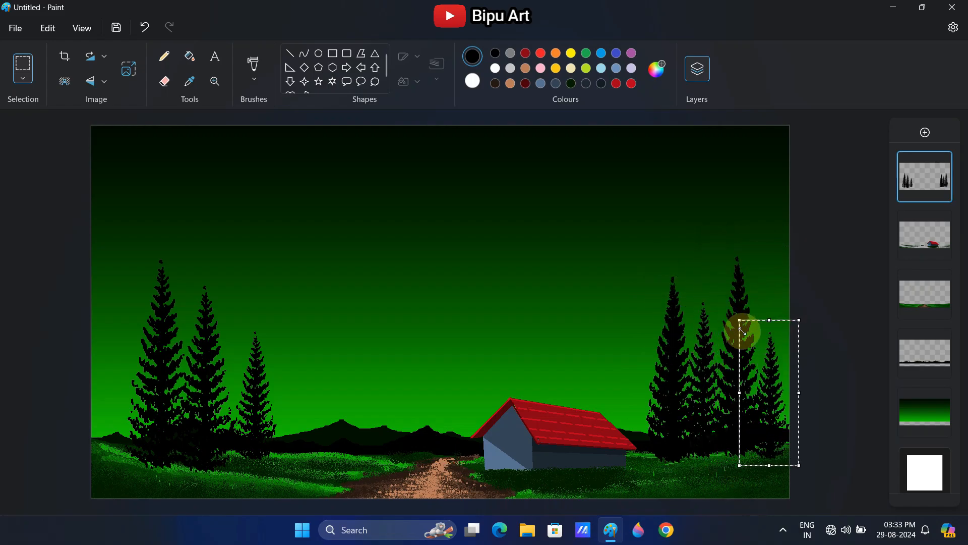
left_click_drag(772, 423, 111, 401)
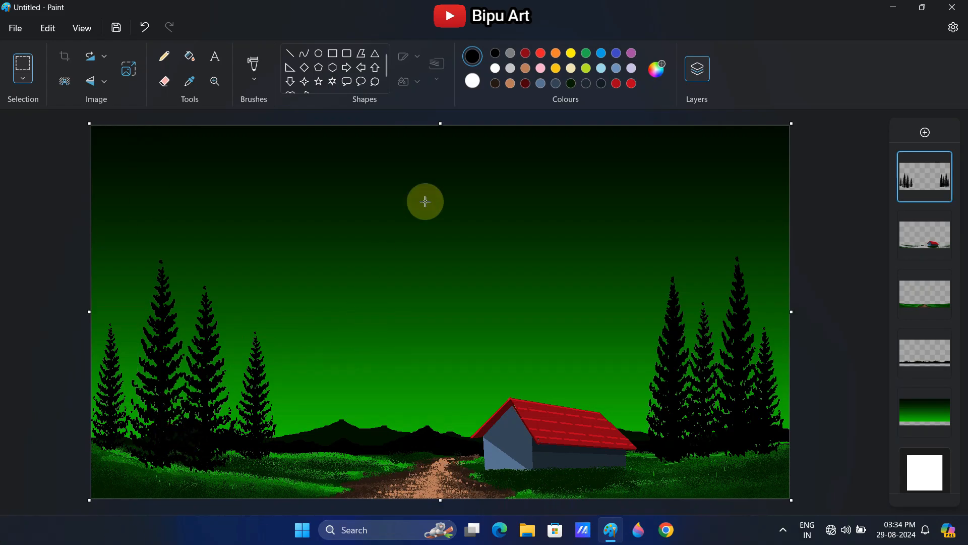
Sample a green from the foreground meadow and choose the Natural pencil brush at a small size
left_click(200, 87)
left_click(305, 486)
left_click(256, 88)
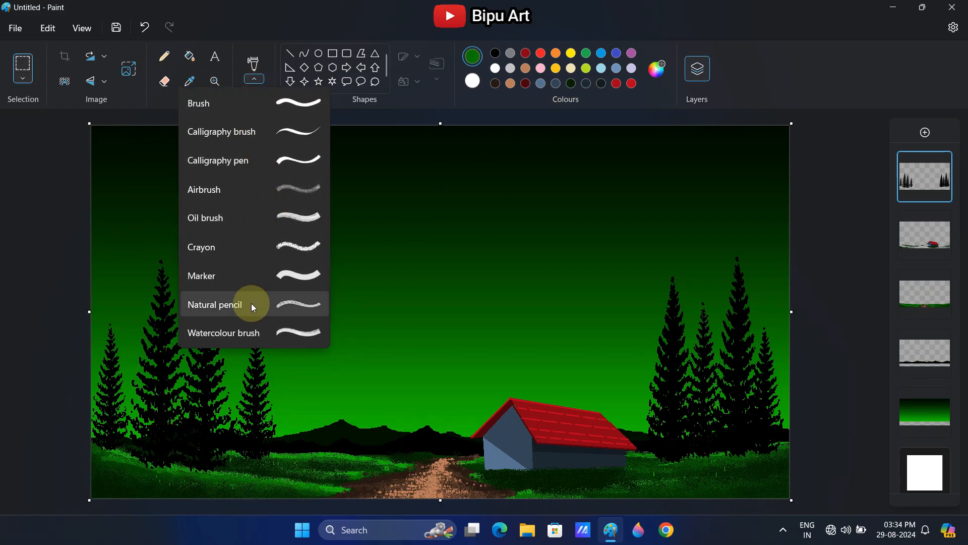
left_click(255, 305)
left_click(22, 406)
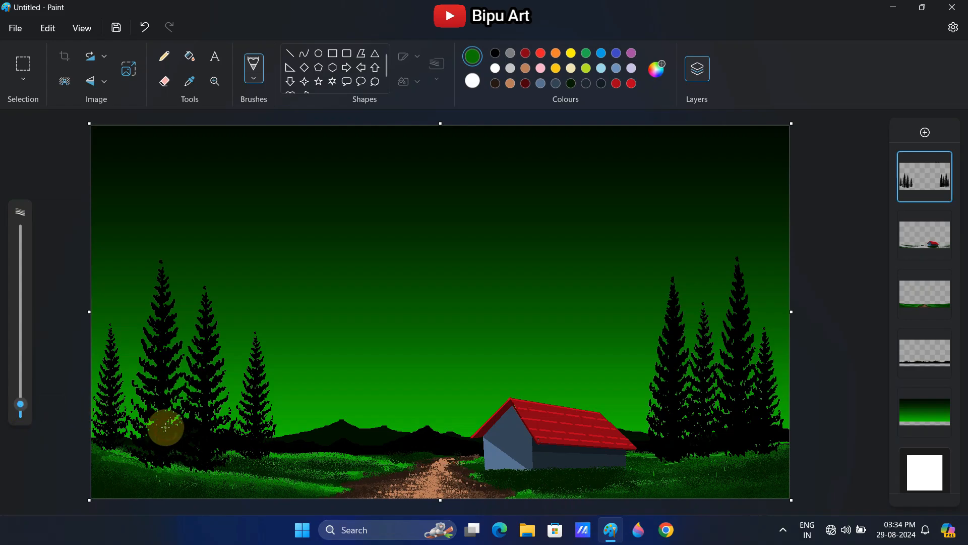
Mix a brighter version of the sampled meadow green
left_click(657, 69)
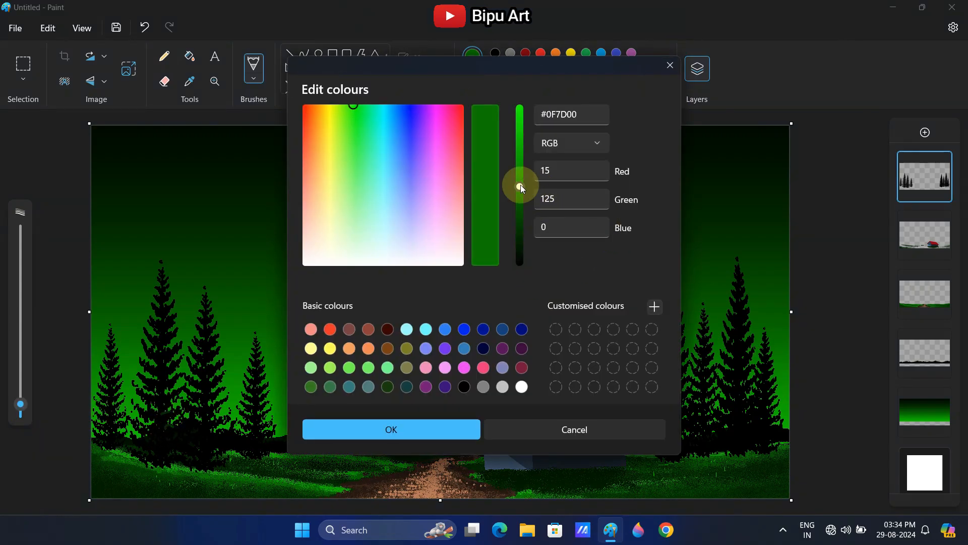
left_click_drag(519, 186, 520, 152)
left_click(320, 426)
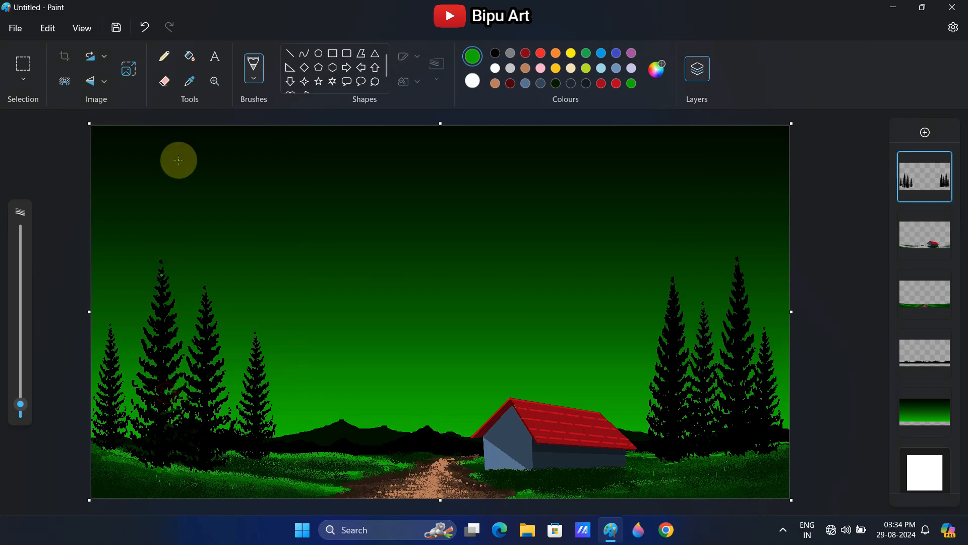
Choose the Pencil at a small size and mix the brightest shade of the current green
left_click(164, 57)
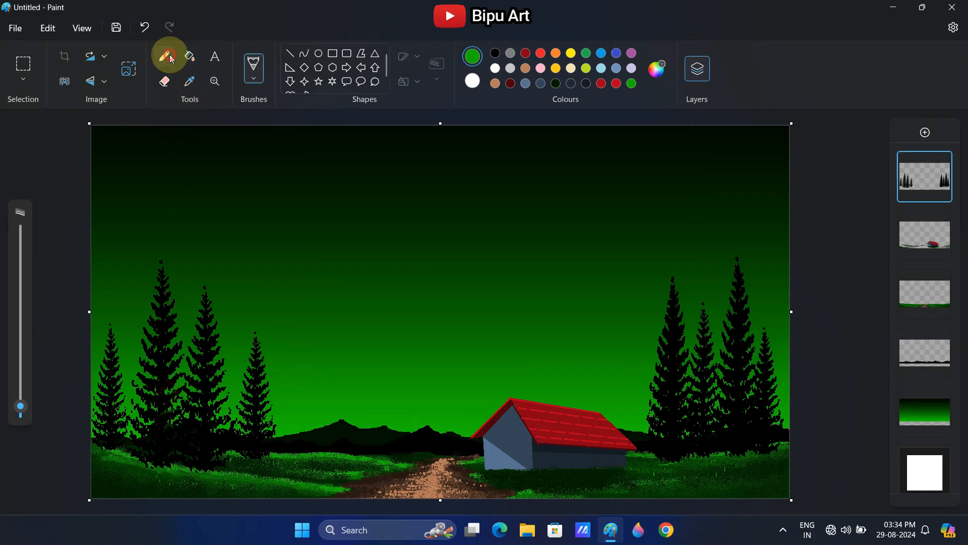
left_click(26, 405)
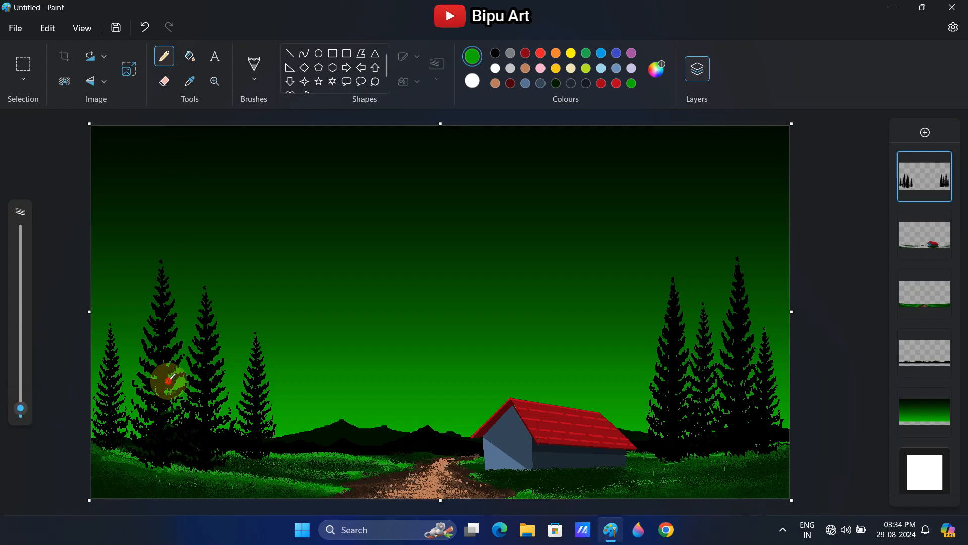
left_click(225, 294)
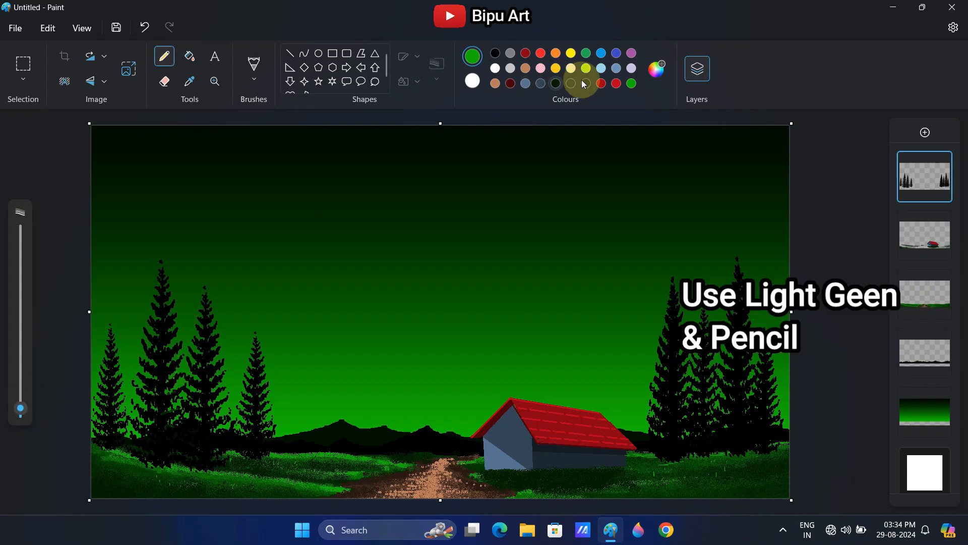
left_click(646, 69)
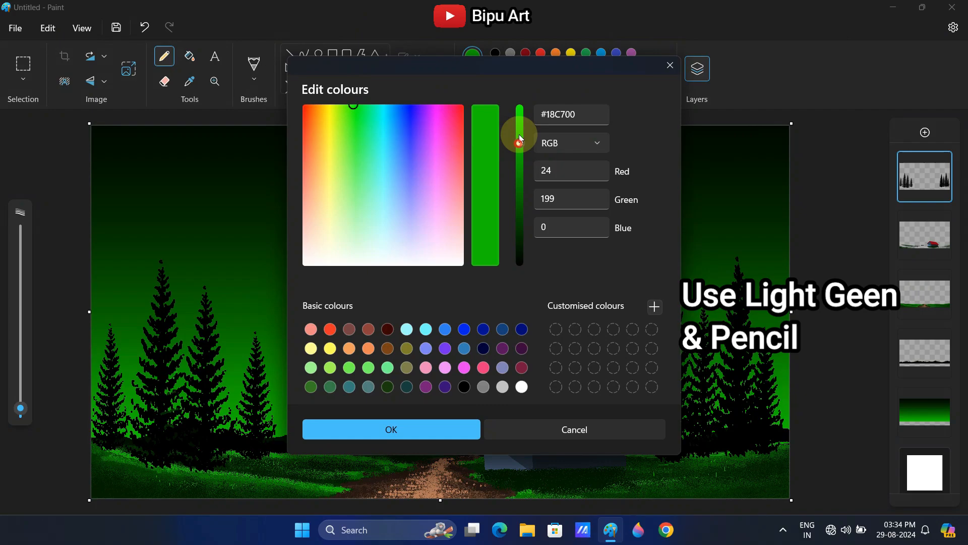
left_click_drag(521, 139, 520, 107)
left_click(356, 437)
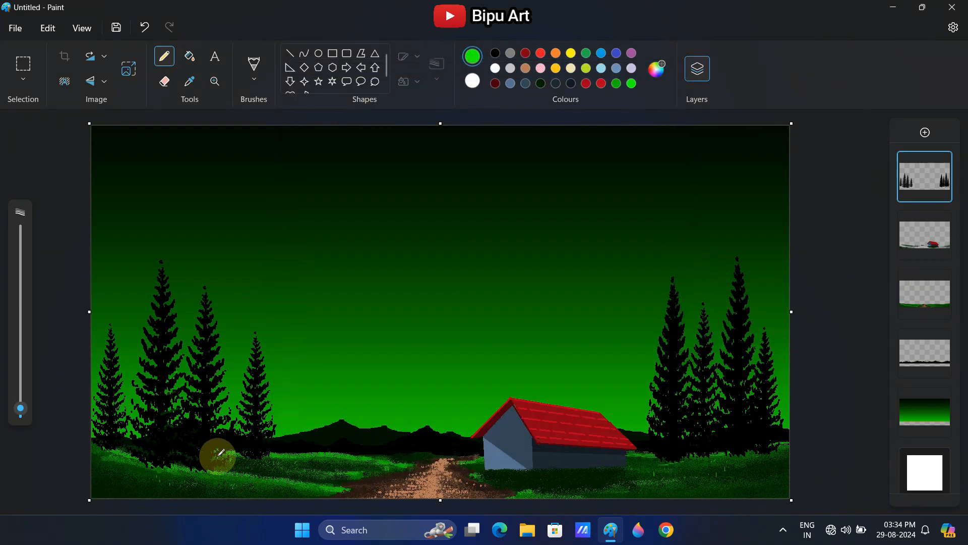
Speckle bright green pencil highlights over the branches of the conifers on the picture's left side
left_click_drag(219, 428, 214, 328)
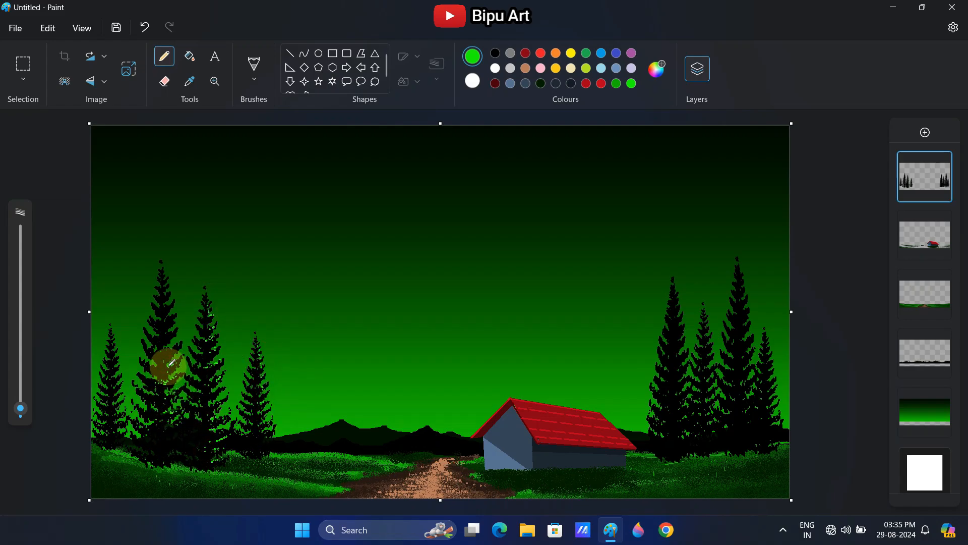
left_click(167, 350)
left_click(174, 332)
left_click(164, 307)
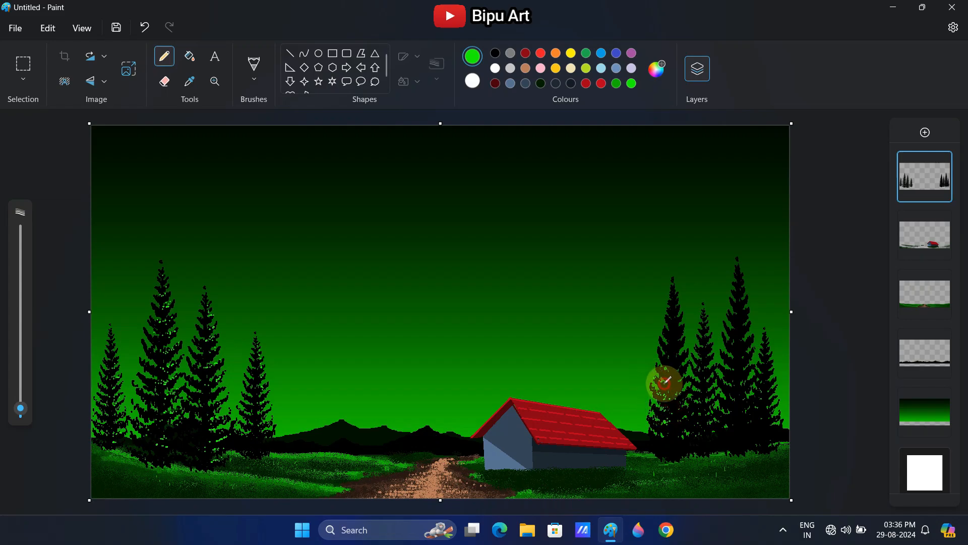
Speckle bright green pencil highlights over the branches of the four conifers on the picture's right side
left_click(661, 351)
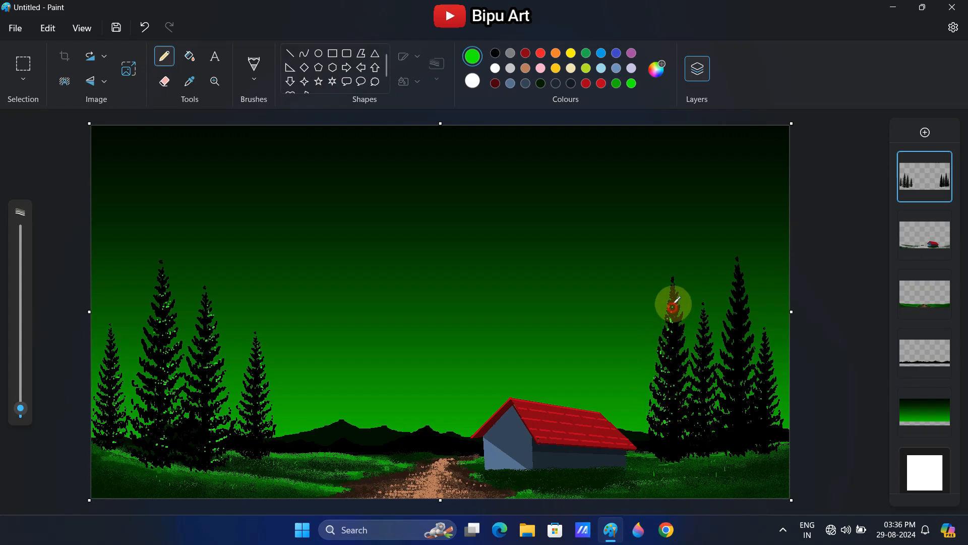
left_click(702, 364)
left_click(699, 351)
left_click(727, 401)
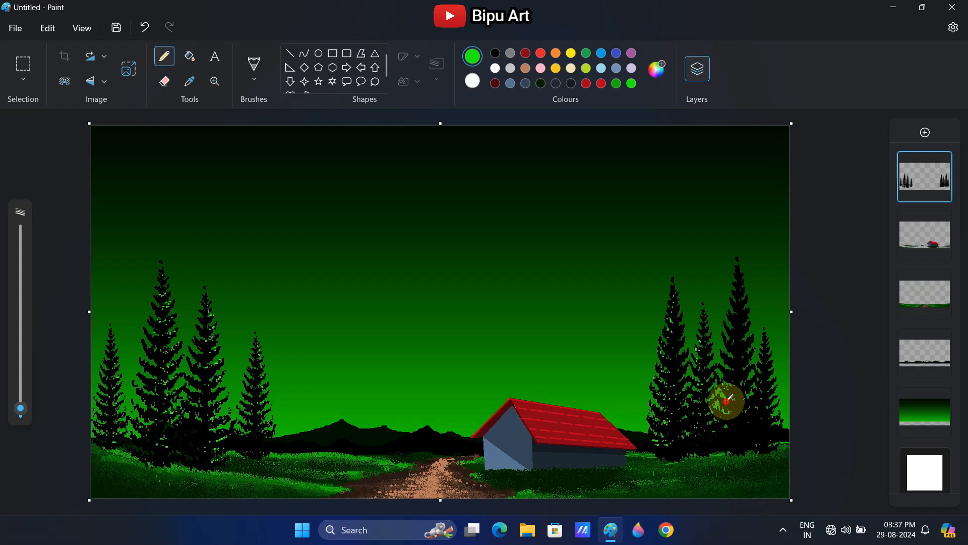
left_click(718, 431)
left_click(732, 358)
left_click(735, 342)
left_click(737, 304)
left_click(735, 280)
left_click(762, 424)
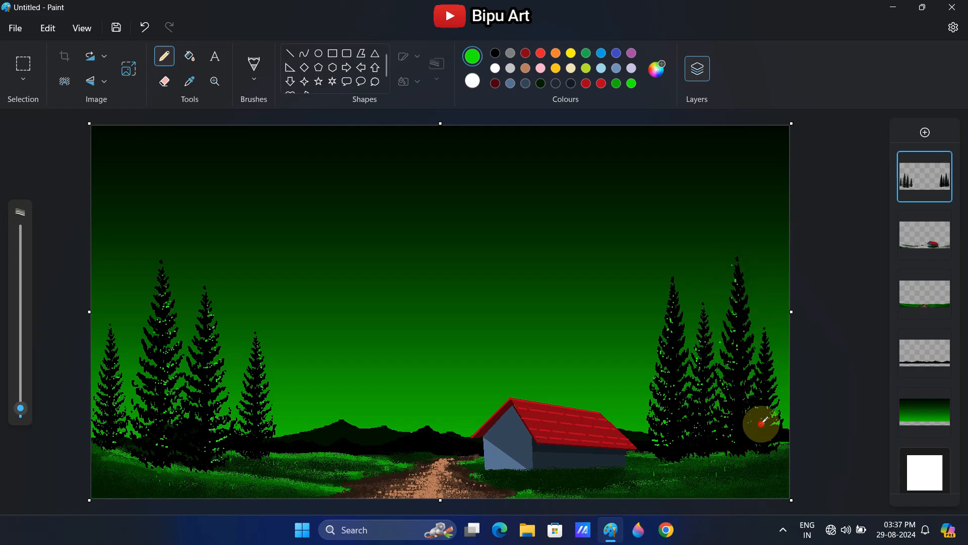
Sample the dark green from the meadow below the left trees and darken it to #031C00
left_click(190, 82)
left_click(123, 464)
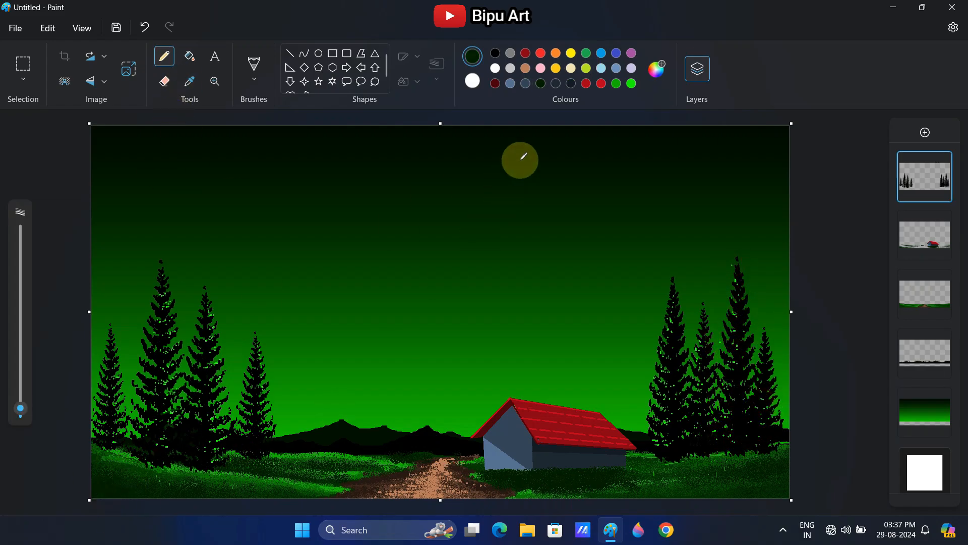
left_click(656, 70)
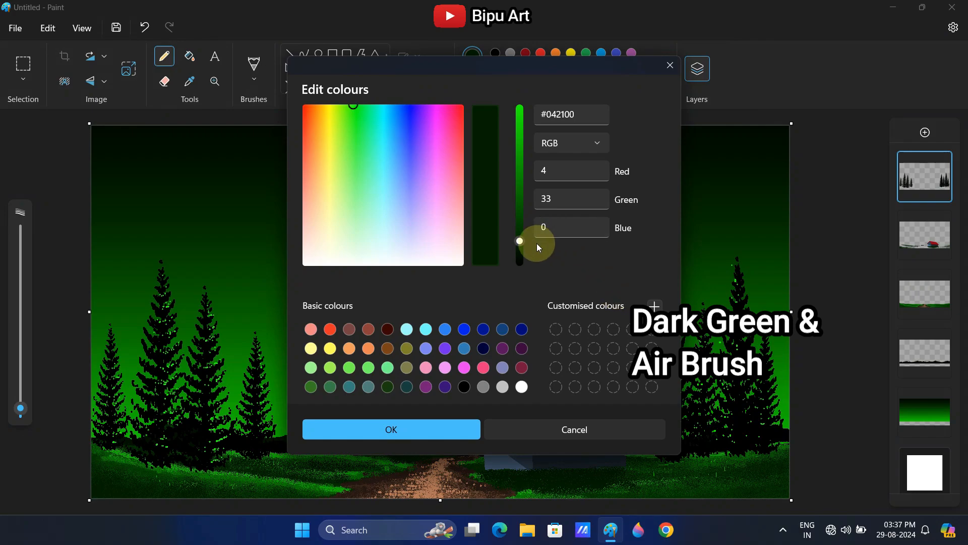
left_click_drag(523, 247, 522, 250)
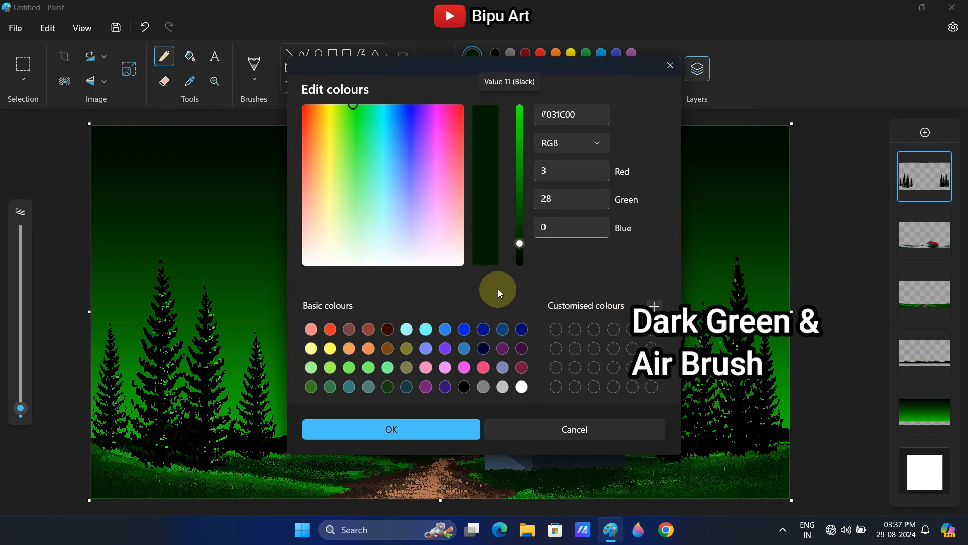
left_click(391, 427)
Airbrush dark green and black shading over the meadow beneath both tree groups and in front of the house
left_click(254, 71)
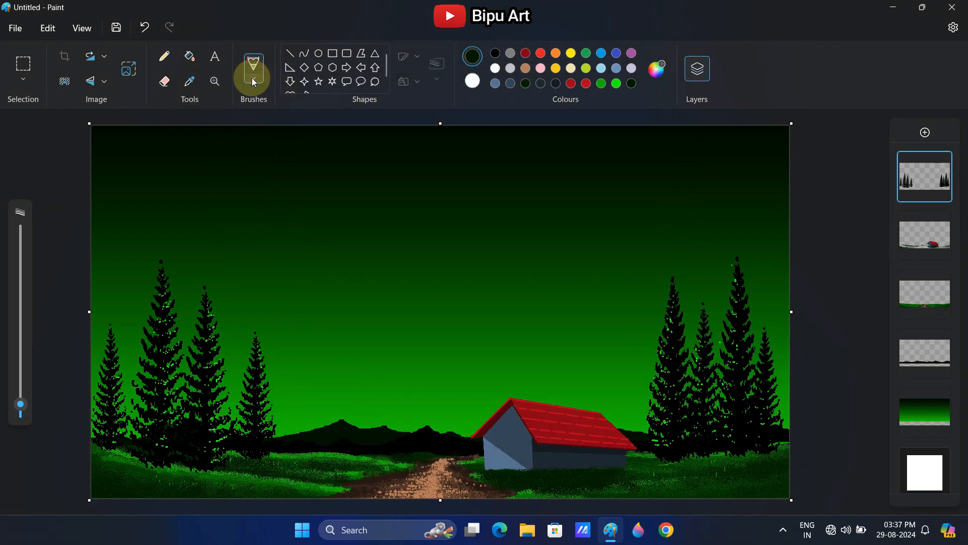
left_click(293, 247)
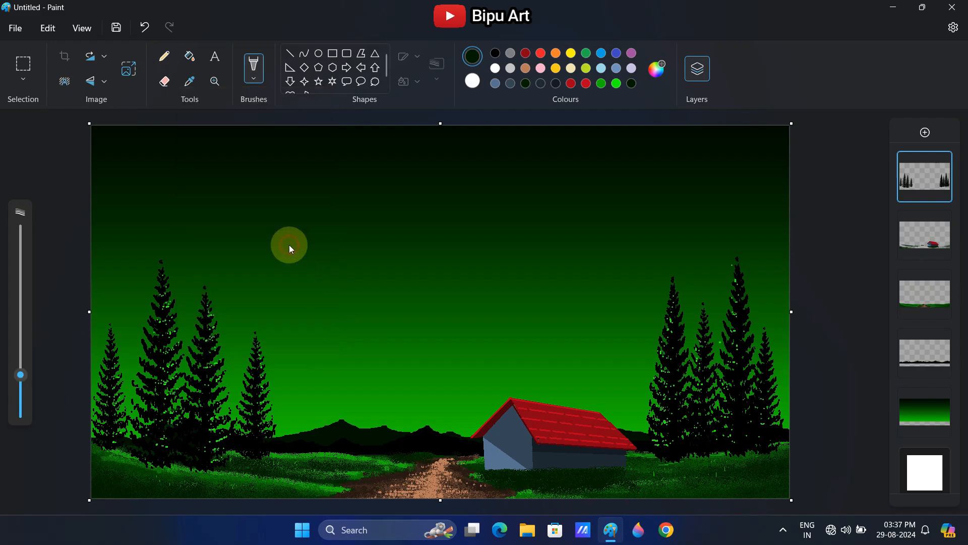
left_click(254, 73)
left_click(283, 190)
mouse_move(121, 484)
left_mouse_down()
mouse_move(157, 462)
mouse_move(136, 455)
mouse_move(148, 473)
mouse_move(188, 476)
mouse_move(224, 455)
left_mouse_up()
mouse_move(668, 462)
left_mouse_down()
mouse_move(749, 450)
mouse_move(699, 469)
mouse_move(732, 479)
left_mouse_up()
key("ctrl+z")
left_click(495, 53)
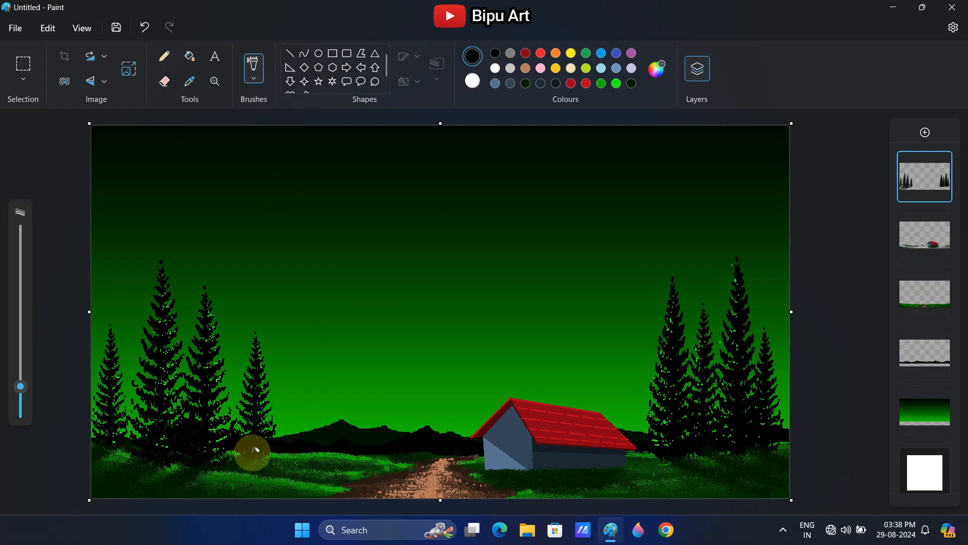
left_click(565, 483)
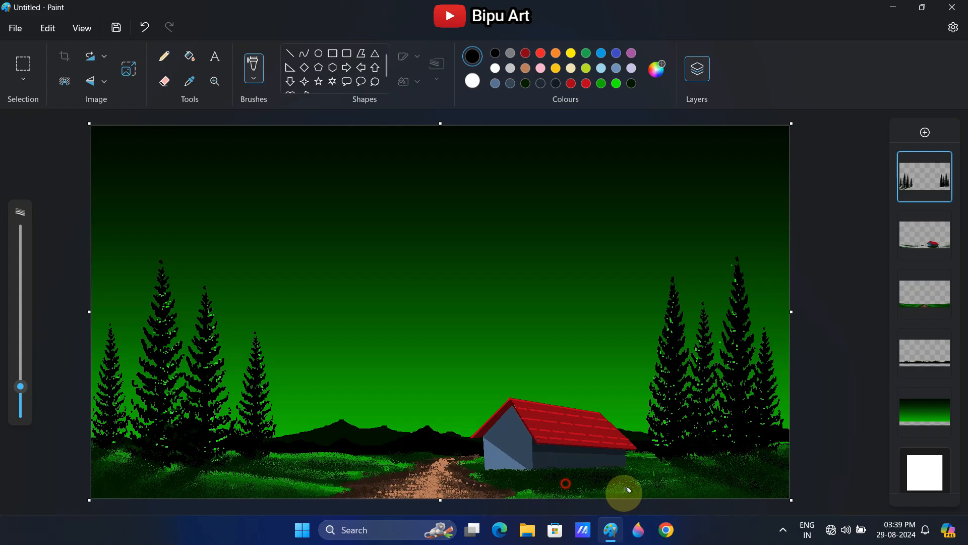
Draw an upright rectangular door on the house's front wall and fill it with black
left_click(164, 54)
left_click(333, 53)
left_click_drag(501, 443, 513, 470)
left_click(189, 56)
left_click(508, 457)
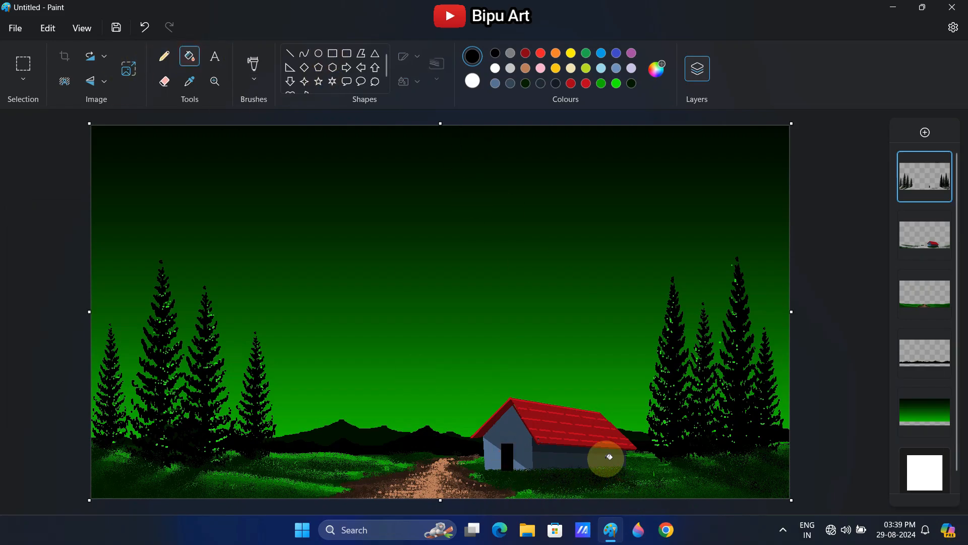
left_click(332, 53)
mouse_move(576, 453)
left_mouse_down()
mouse_move(585, 458)
mouse_move(575, 460)
left_mouse_up()
left_click(144, 27)
Draw three small black windows side by side on the house's long wall with thick, short lines
left_click(290, 53)
left_click(432, 69)
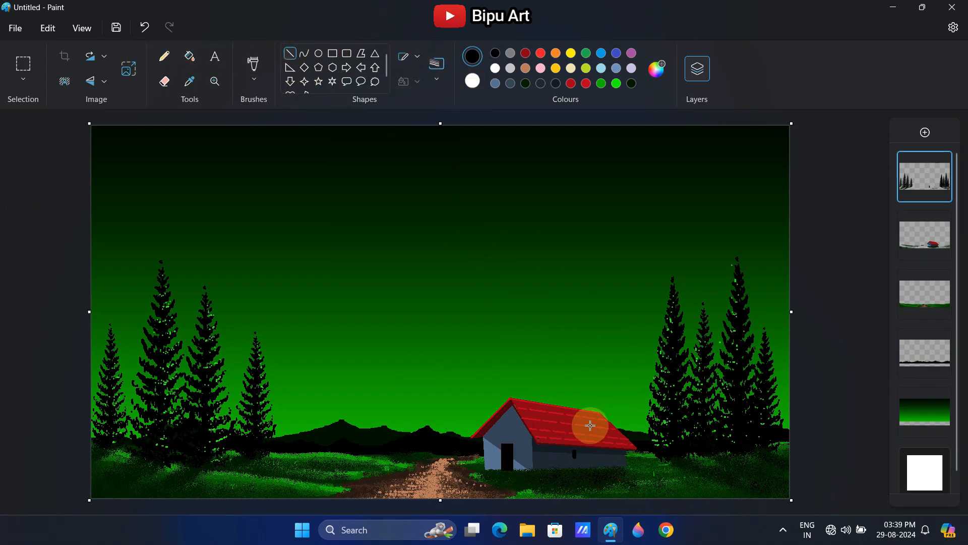
left_click(144, 27)
scroll(499, 393, "up", 2, "ctrl")
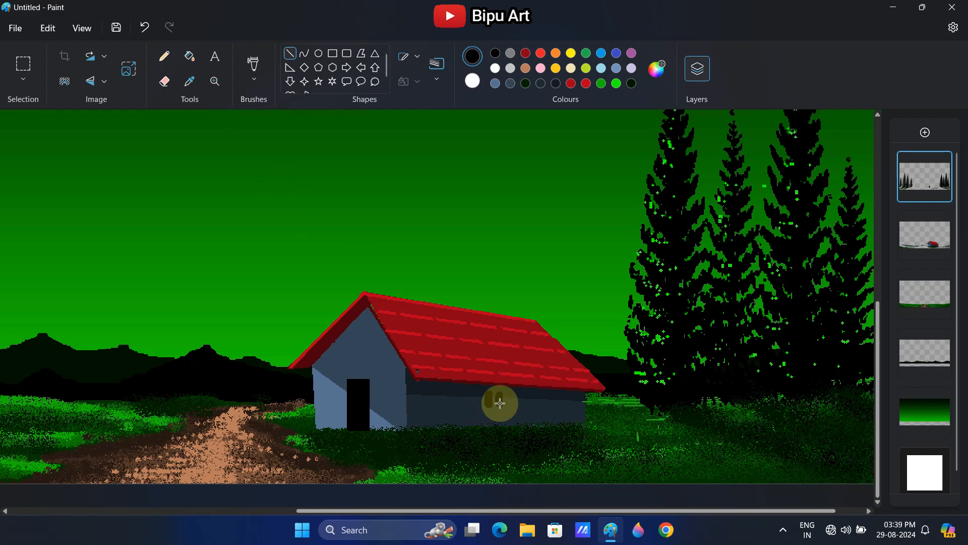
left_click_drag(509, 393, 509, 404)
left_click(531, 400)
Paint a gold glow inside the black doorway with the Natural pencil brush
left_click(556, 68)
left_click(253, 77)
left_click(265, 278)
left_click_drag(354, 388, 354, 409)
key("ctrl+z")
left_click_drag(363, 384, 363, 419)
left_click_drag(363, 386, 358, 418)
Paint gold light into the three side windows, undoing the oversized marks and using a smaller brush
left_click(501, 397)
left_click(511, 396)
mouse_move(490, 394)
left_mouse_down()
mouse_move(648, 423)
mouse_move(499, 387)
mouse_move(474, 416)
mouse_move(489, 403)
left_mouse_up()
key("ctrl+z")
key("ctrl+z")
key("ctrl+z")
key("ctrl+minus")
key("ctrl+minus")
key("ctrl+minus")
left_click_drag(499, 393, 499, 400)
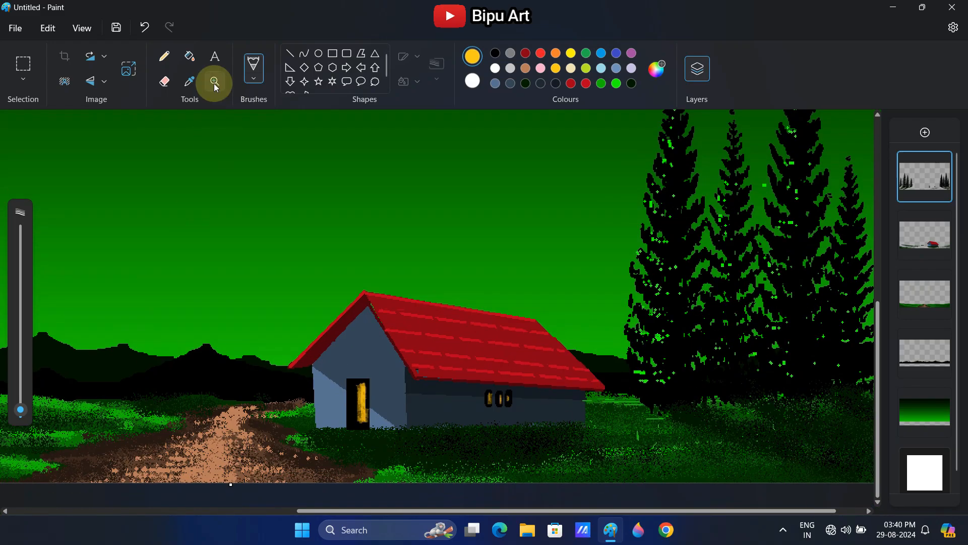
Divide the gold light in the doorway into small panes with thin black pencil lines
left_click(215, 81)
right_click(274, 290)
right_click(275, 289)
left_click(274, 290)
left_click(290, 53)
left_click(164, 56)
left_click_drag(510, 448, 510, 467)
left_click(525, 83)
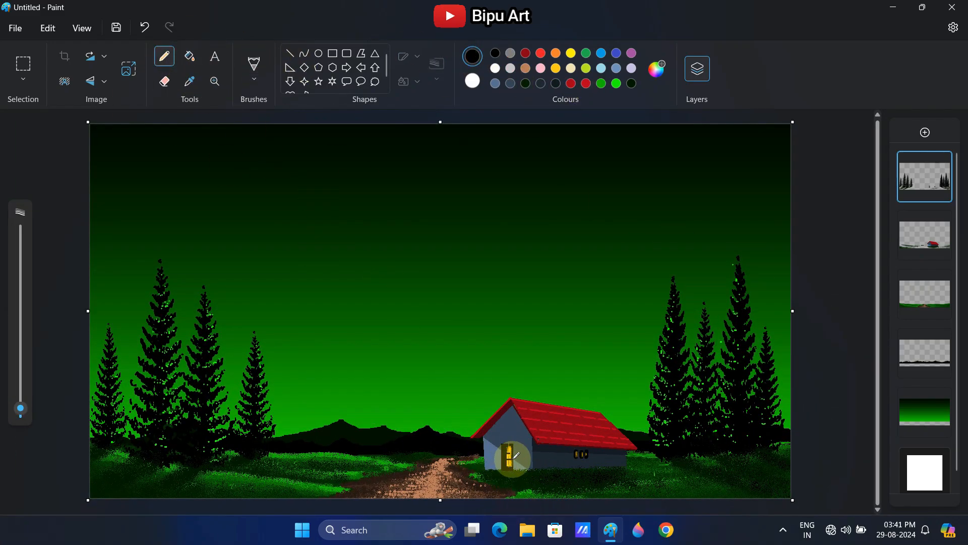
left_click_drag(510, 446, 508, 467)
key("ctrl+z")
left_click(215, 81)
left_click(555, 449)
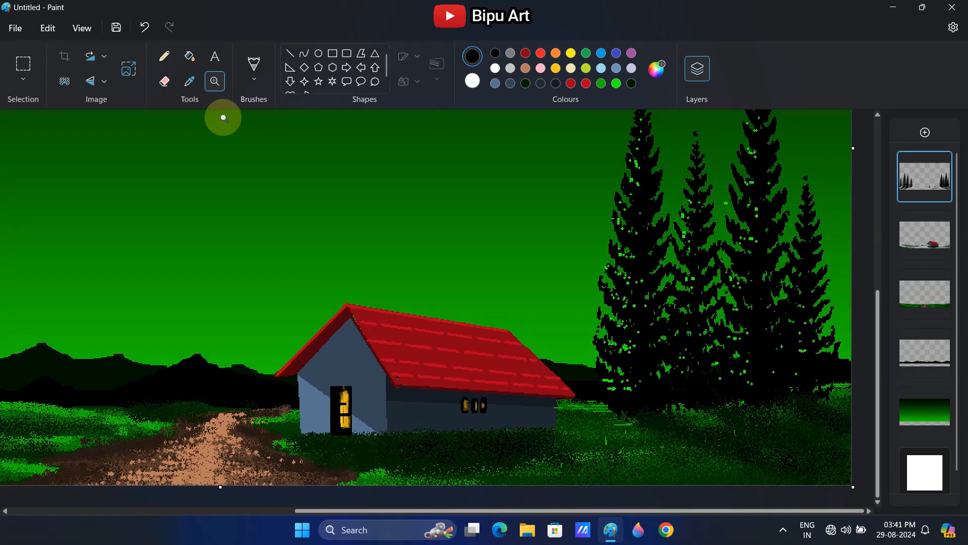
left_click(164, 56)
left_click_drag(341, 403, 349, 404)
Add small gold pencil dots along the doorway's edge and one on the grass in front of the house
left_click(556, 68)
left_click(337, 396)
left_click(335, 419)
left_click(363, 441)
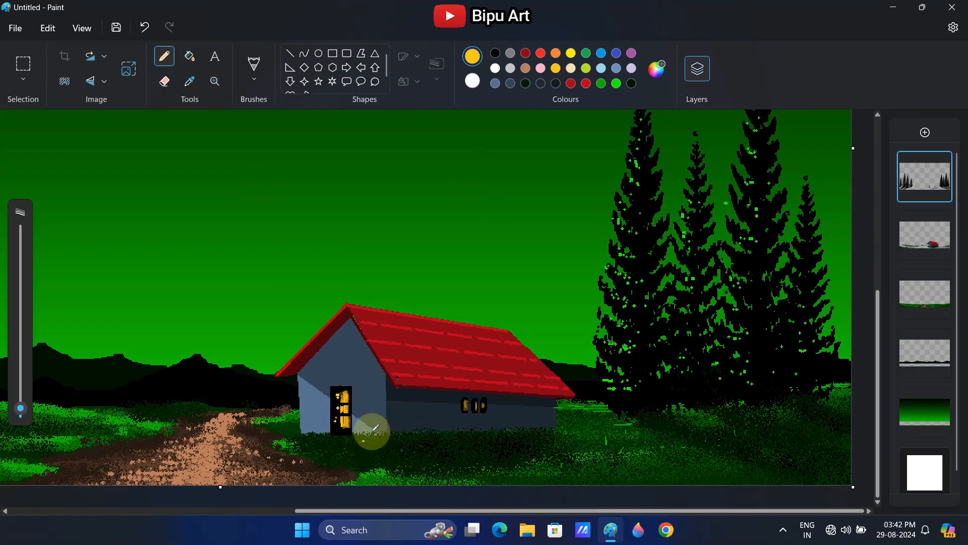
Draw a solid white full moon in the middle of the sky, above the mountains
left_click(215, 81)
right_click(259, 203)
right_click(259, 203)
left_click(496, 68)
left_click(318, 54)
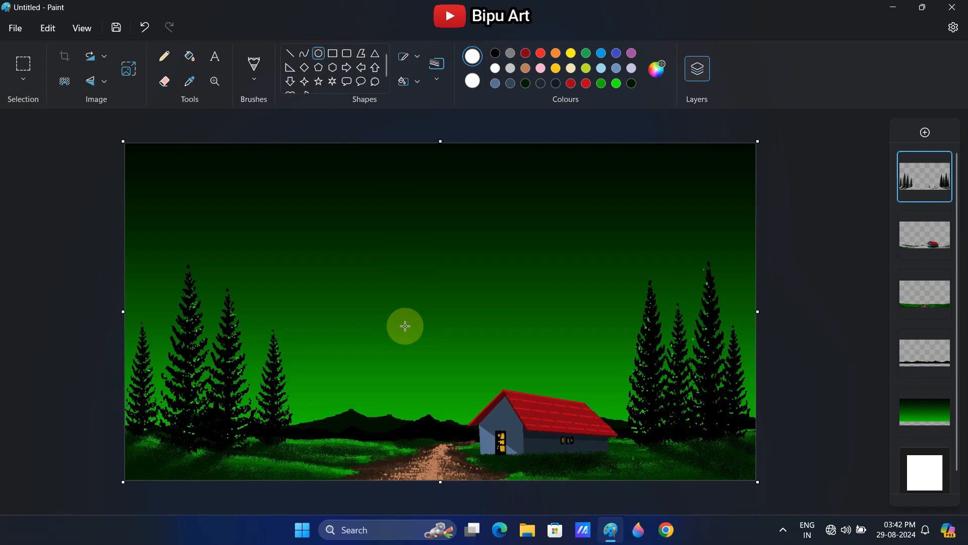
left_click_drag(400, 298, 456, 352)
Scatter tiny white pencil stars across the whole sky
left_click(164, 56)
left_click(277, 224)
left_click(291, 263)
left_click(279, 264)
left_click(330, 336)
left_click(684, 242)
left_click(603, 289)
left_click(438, 215)
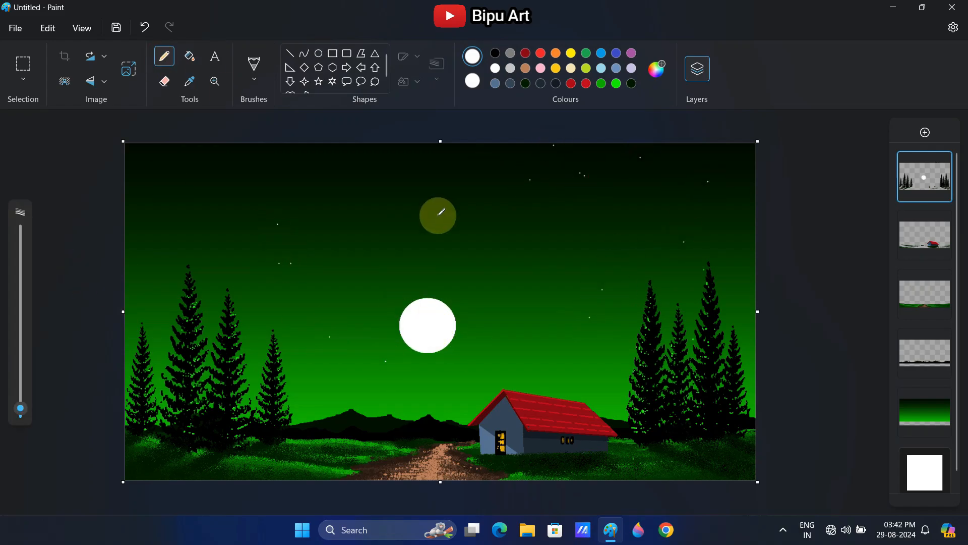
left_click(201, 171)
Increase the pencil size slightly and scatter larger white stars across the sky
left_click_drag(21, 408, 20, 404)
left_click(321, 318)
left_click(716, 169)
left_click(411, 257)
left_click(375, 227)
left_click(402, 187)
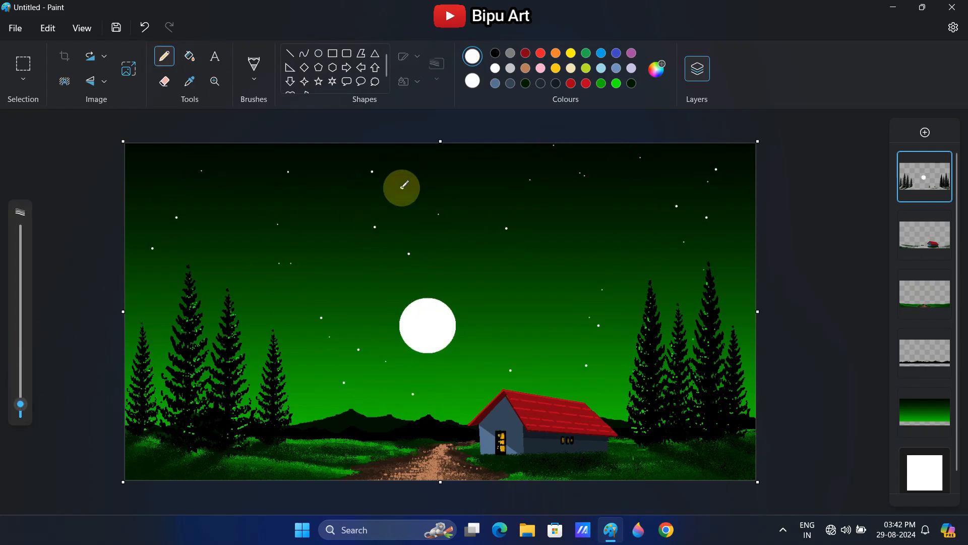
Add small white four-point stars of varying sizes to both sides of the sky
scroll(320, 74, "down", 1)
left_click(304, 70)
left_click_drag(313, 170, 329, 188)
left_click_drag(331, 232, 339, 240)
left_click_drag(227, 258, 229, 262)
left_click_drag(271, 299, 277, 305)
left_click_drag(327, 346, 332, 351)
left_click_drag(618, 179, 624, 186)
left_click_drag(640, 217, 641, 217)
left_click_drag(598, 242, 604, 248)
left_click_drag(594, 294, 598, 298)
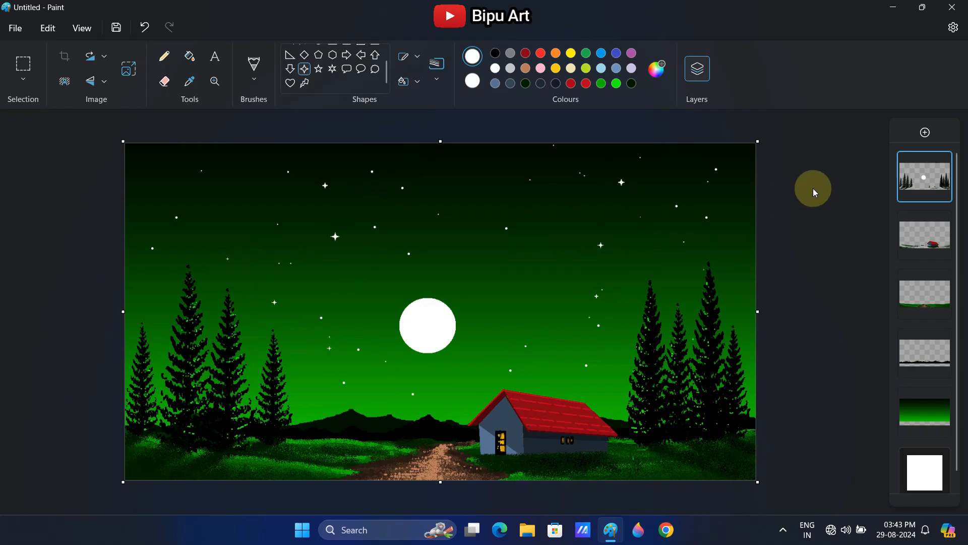
Sign the picture's lower-right corner with "Bipu Art" in white, bold, 16-point Segoe Script and hide the layers
left_click(215, 56)
left_click_drag(652, 459, 747, 473)
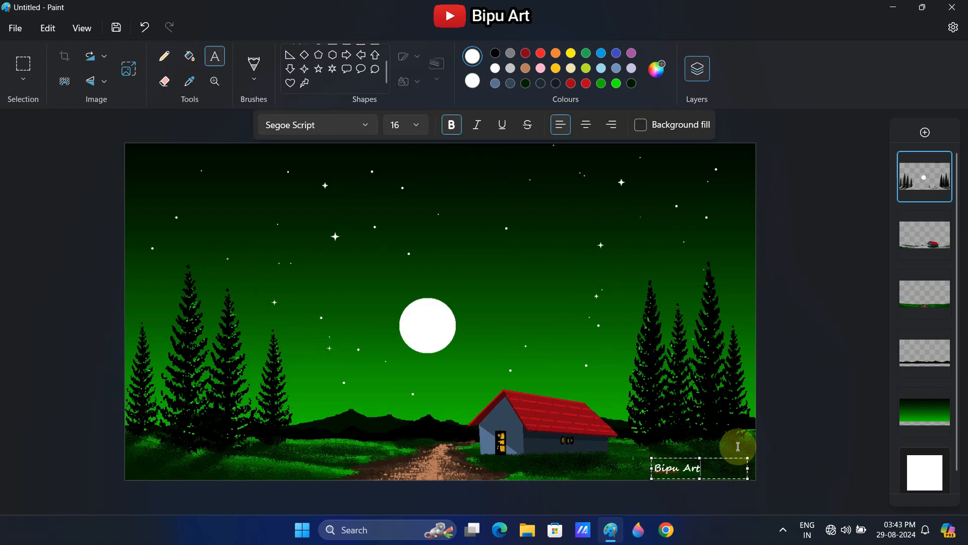
left_click_drag(652, 458, 687, 458)
left_click_drag(748, 468, 755, 468)
left_click_drag(688, 458, 696, 459)
left_click(677, 461)
left_click(165, 57)
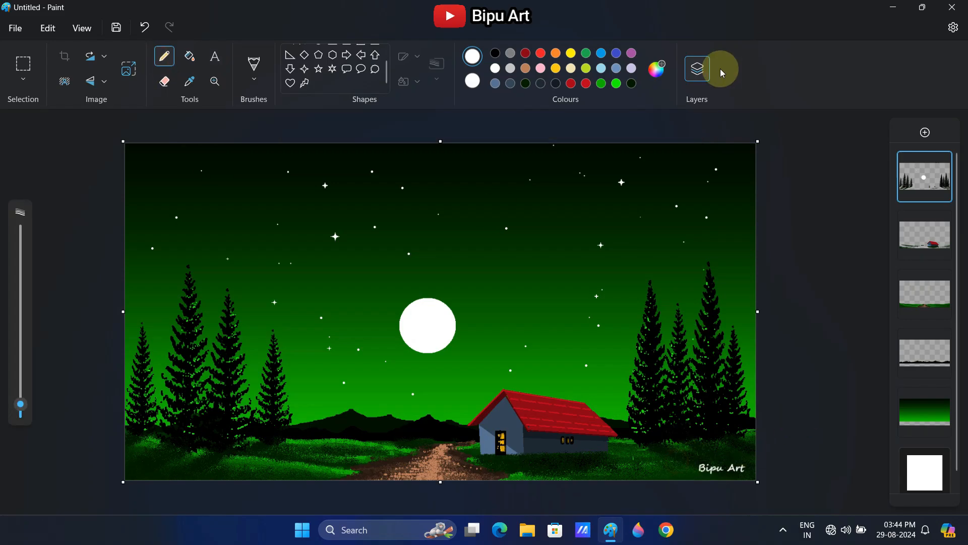
left_click(720, 68)
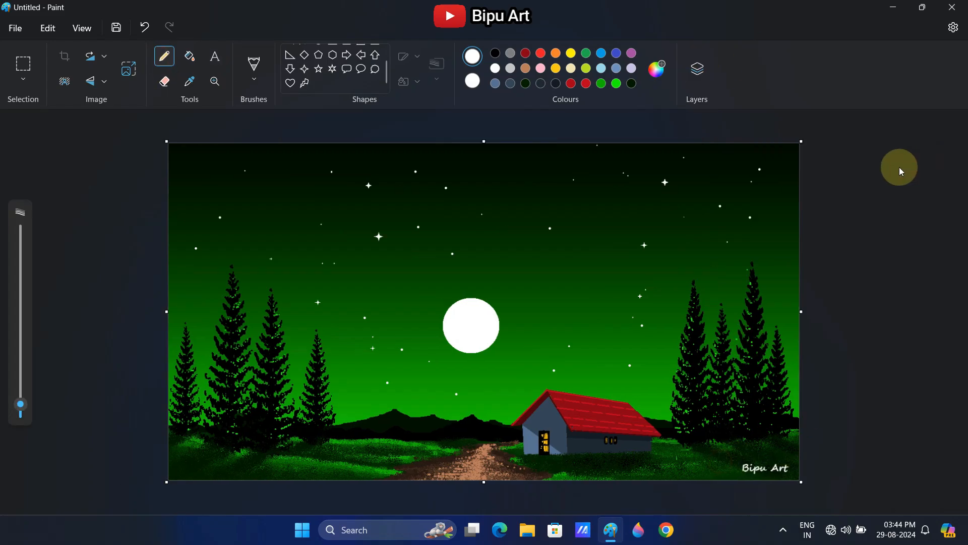